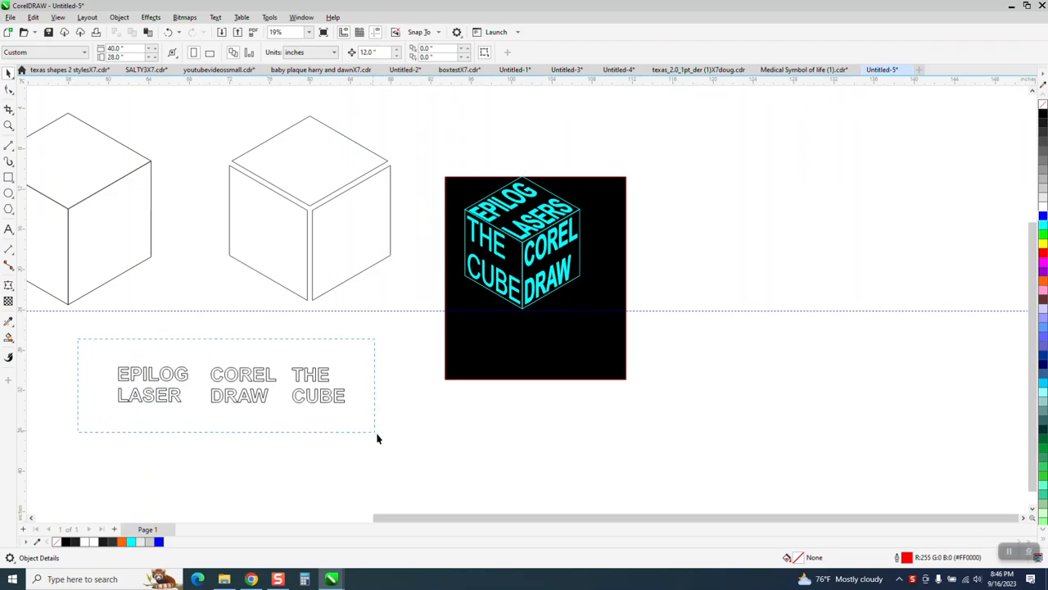
# Step: Fill the three text objects EPILOG LASER, COREL DRAW and THE CUBE with cyan and remove their outline
pyautogui.click(1040, 233)
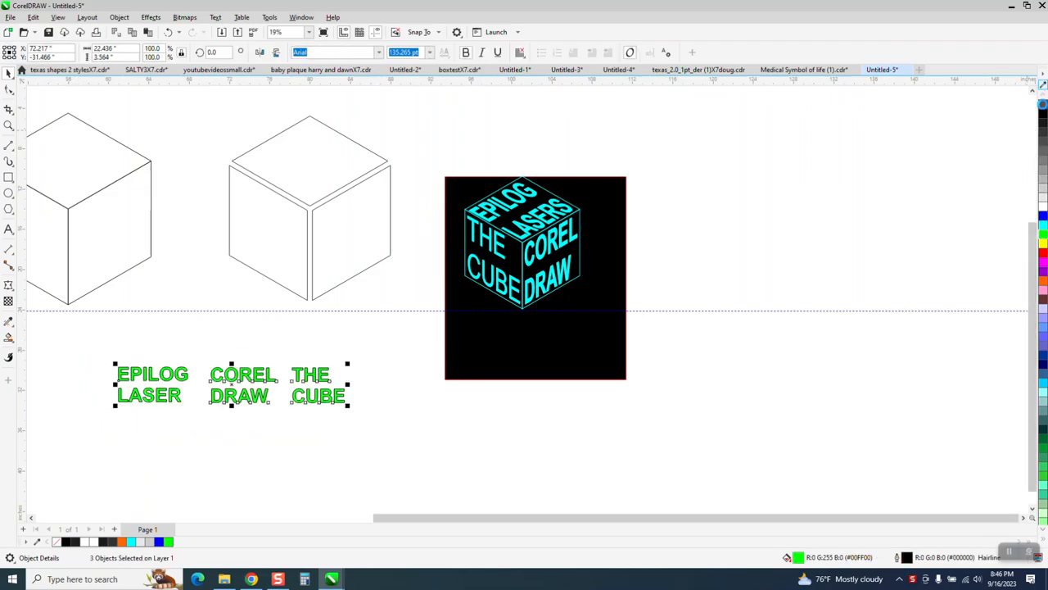
pyautogui.rightClick(1042, 104)
pyautogui.click(1042, 216)
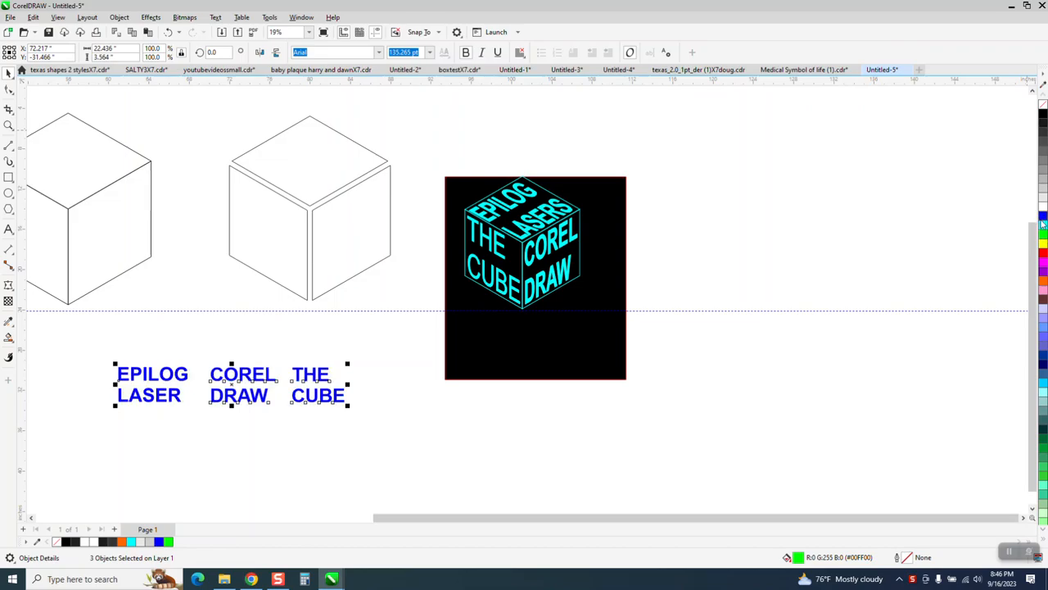
pyautogui.click(1042, 226)
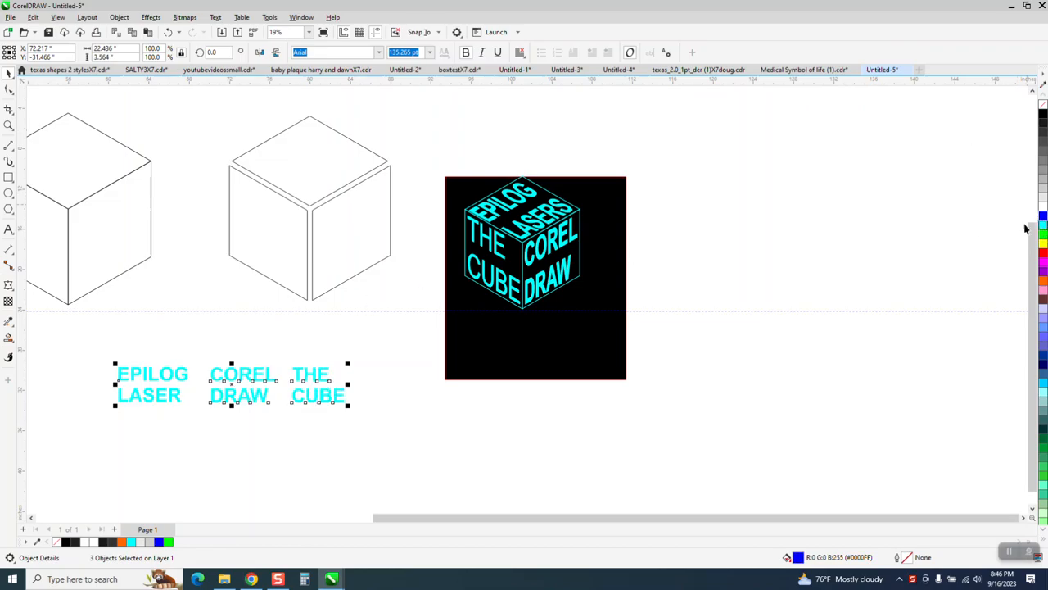
# Step: Add a short block shadow to the EPILOG LASER text, running down and to the right
pyautogui.click(8, 124)
pyautogui.moveTo(98, 335); pyautogui.dragTo(450, 451)
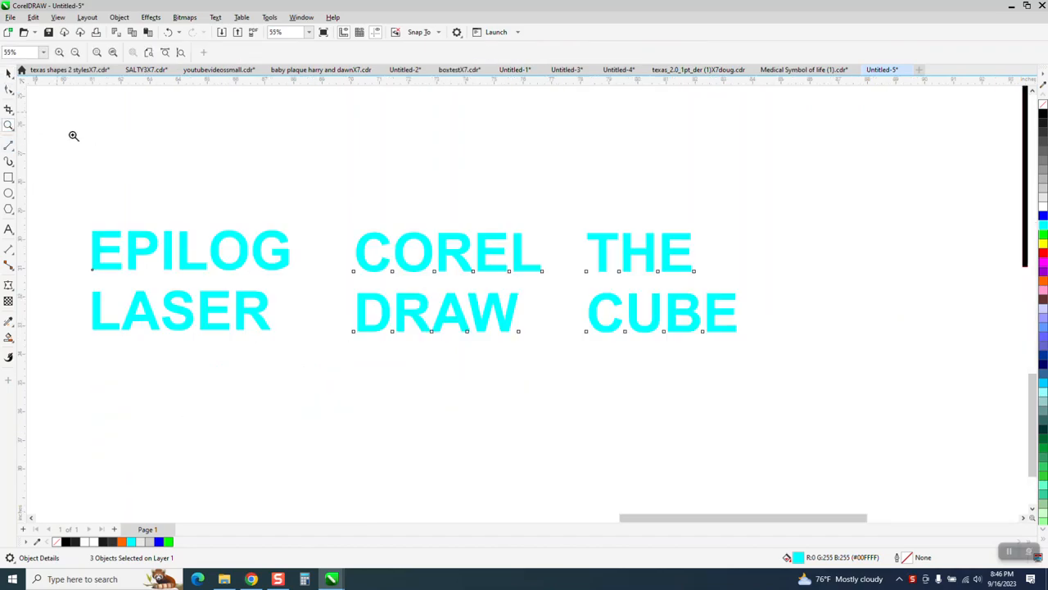
pyautogui.click(8, 72)
pyautogui.click(194, 233)
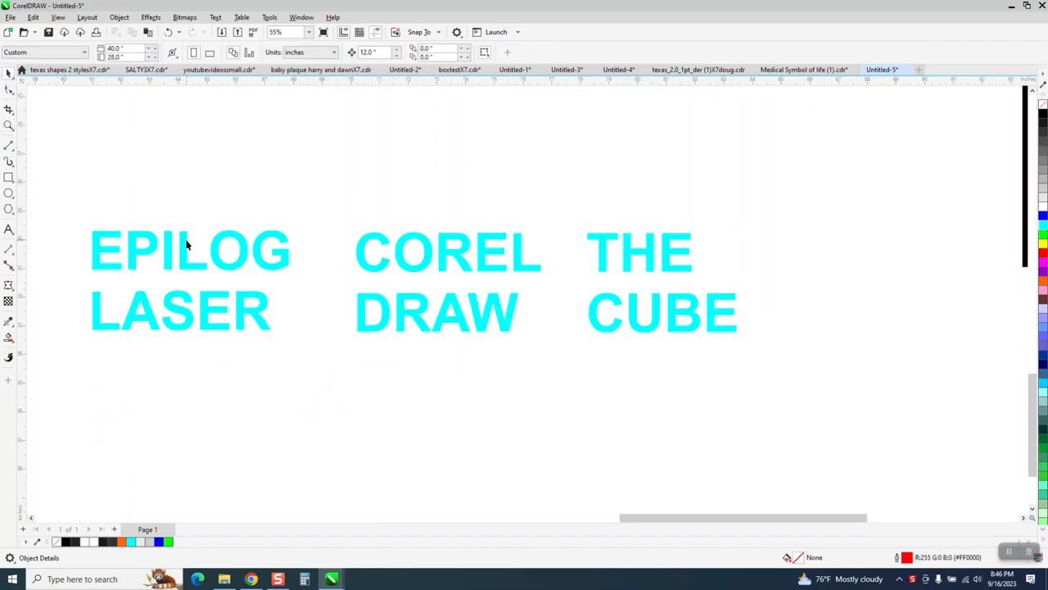
pyautogui.click(13, 291)
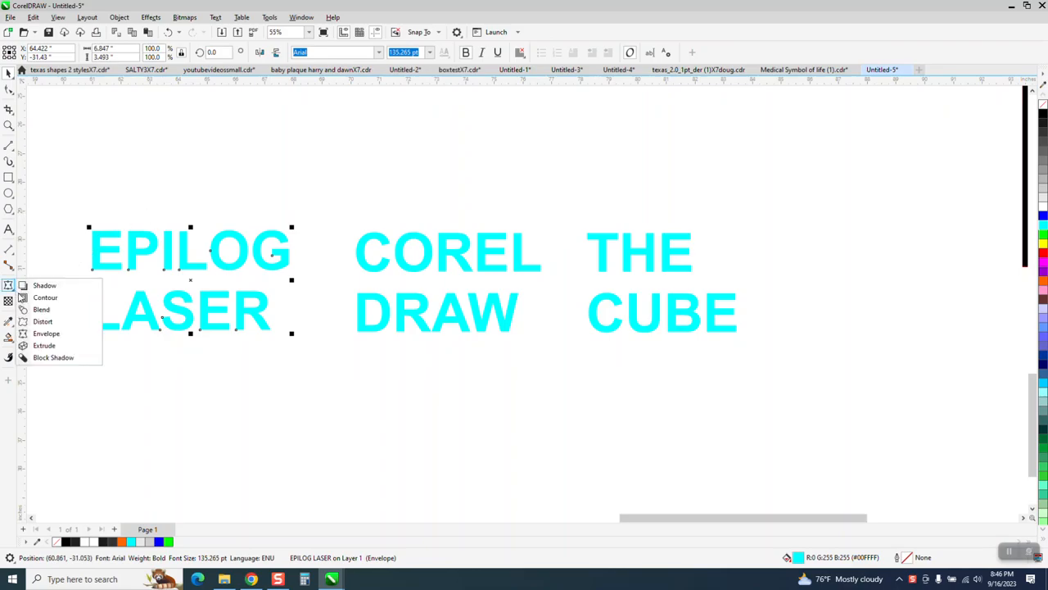
pyautogui.click(45, 358)
pyautogui.moveTo(170, 263); pyautogui.dragTo(196, 289)
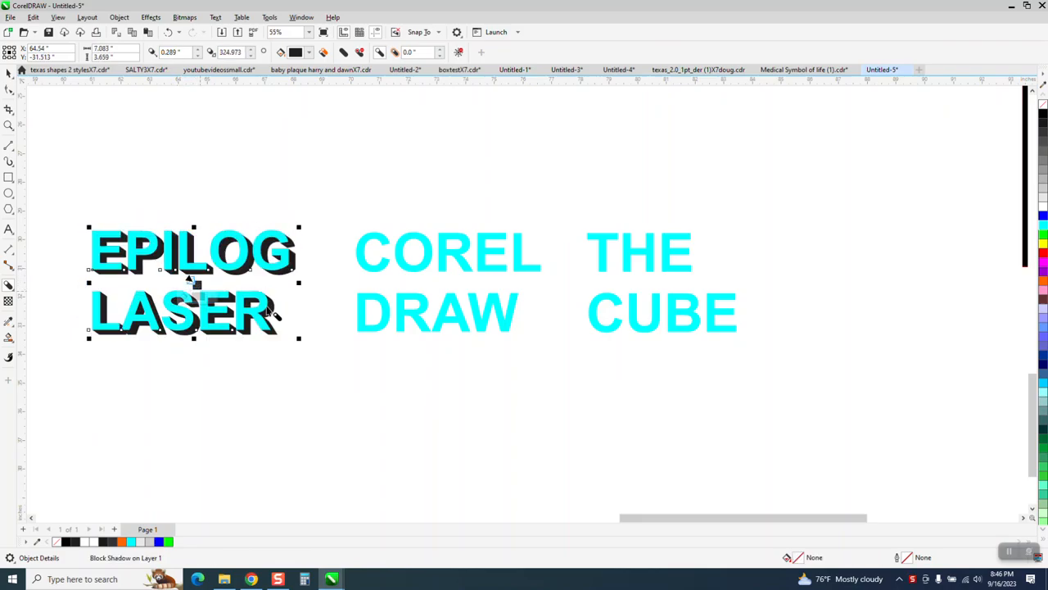
# Step: Add block shadows down and to the right on the COREL DRAW and THE CUBE texts
pyautogui.click(453, 325)
pyautogui.moveTo(454, 319)
pyautogui.mouseDown()
pyautogui.moveTo(455, 351)
pyautogui.moveTo(456, 285)
pyautogui.mouseUp()
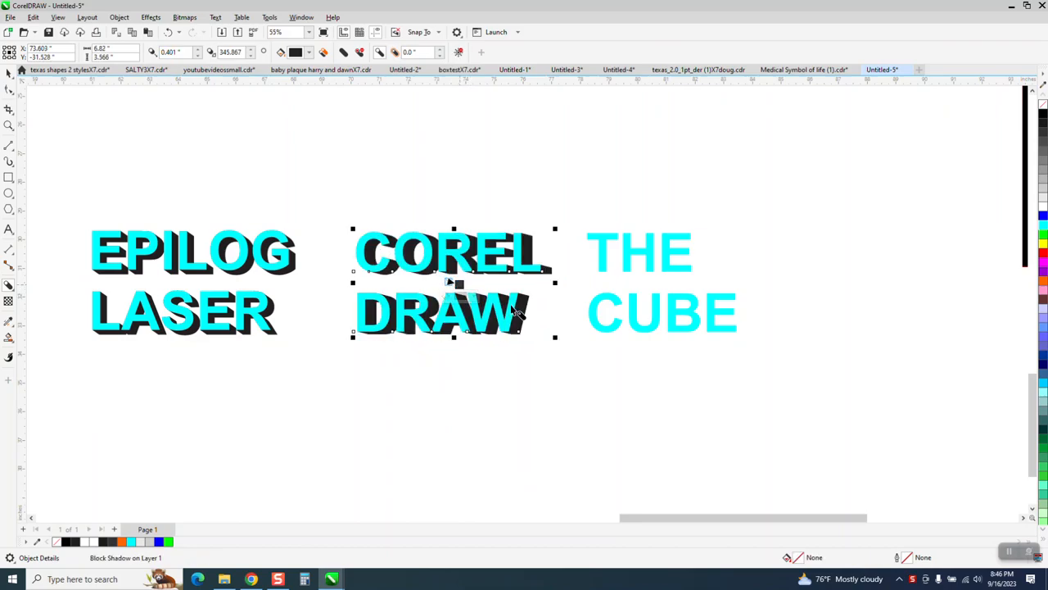
pyautogui.click(639, 309)
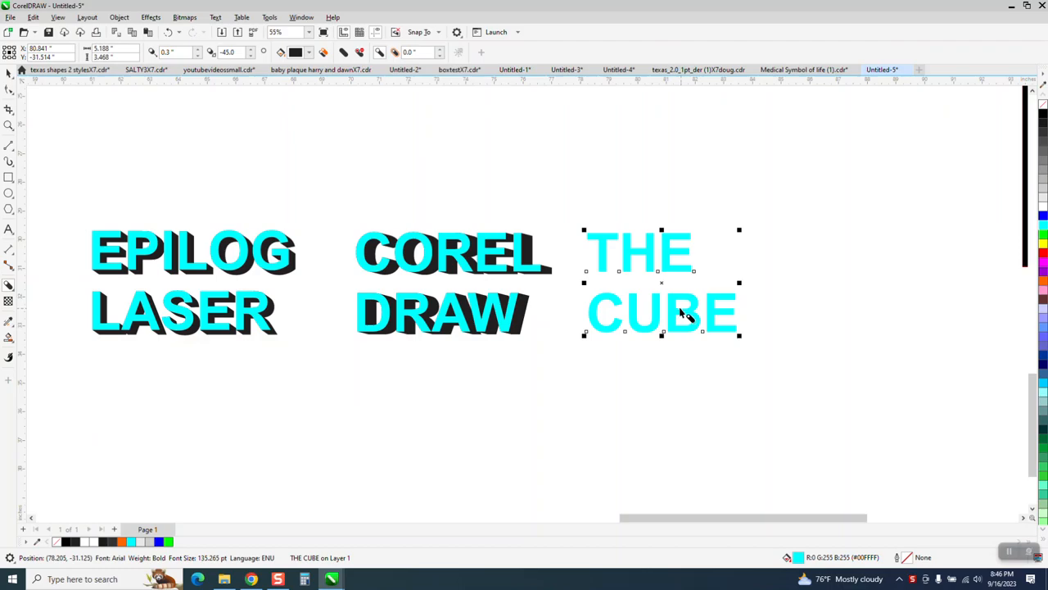
pyautogui.moveTo(682, 309); pyautogui.dragTo(662, 282)
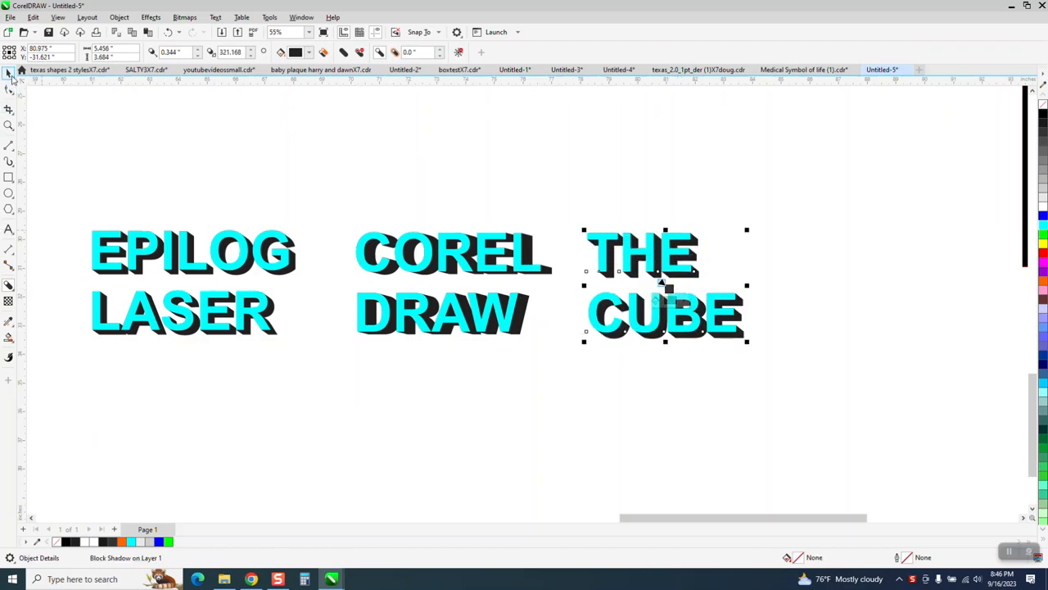
# Step: Break the block shadows apart from all three text objects and clear the selection
pyautogui.click(12, 76)
pyautogui.moveTo(60, 212); pyautogui.dragTo(784, 405)
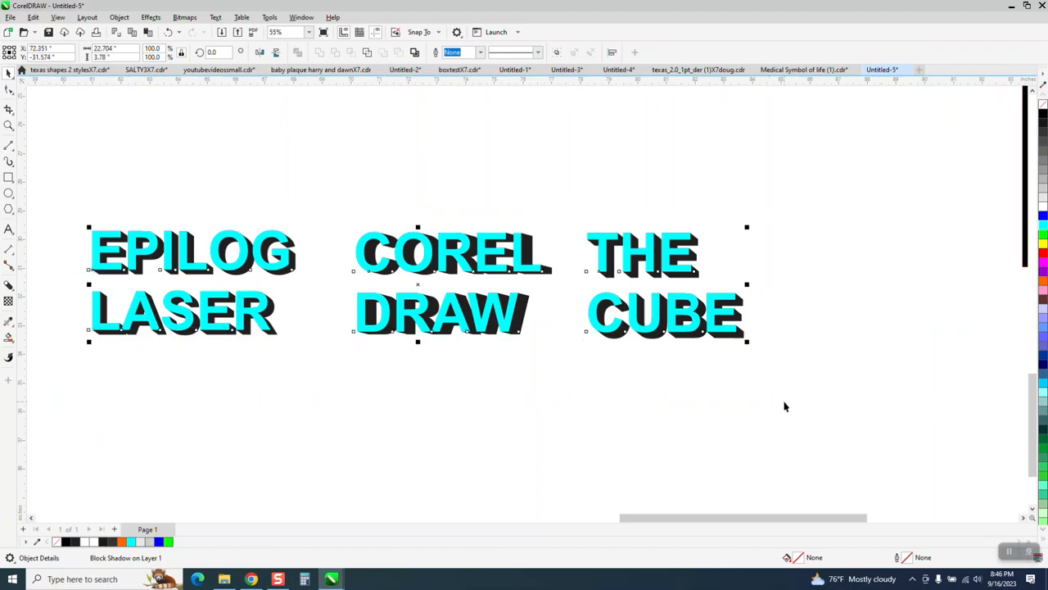
pyautogui.click(120, 17)
pyautogui.click(143, 270)
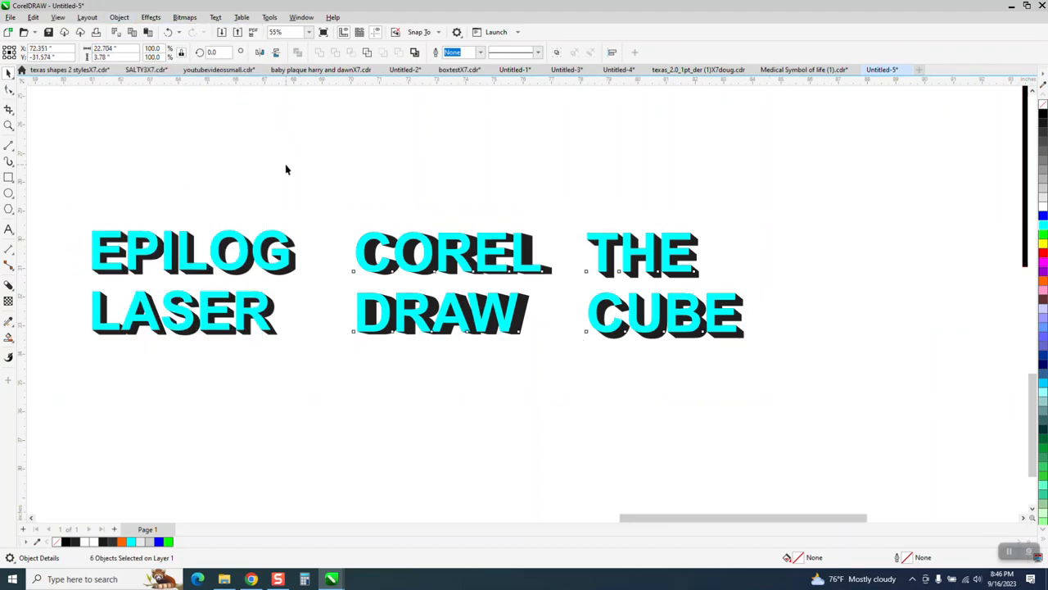
pyautogui.click(286, 169)
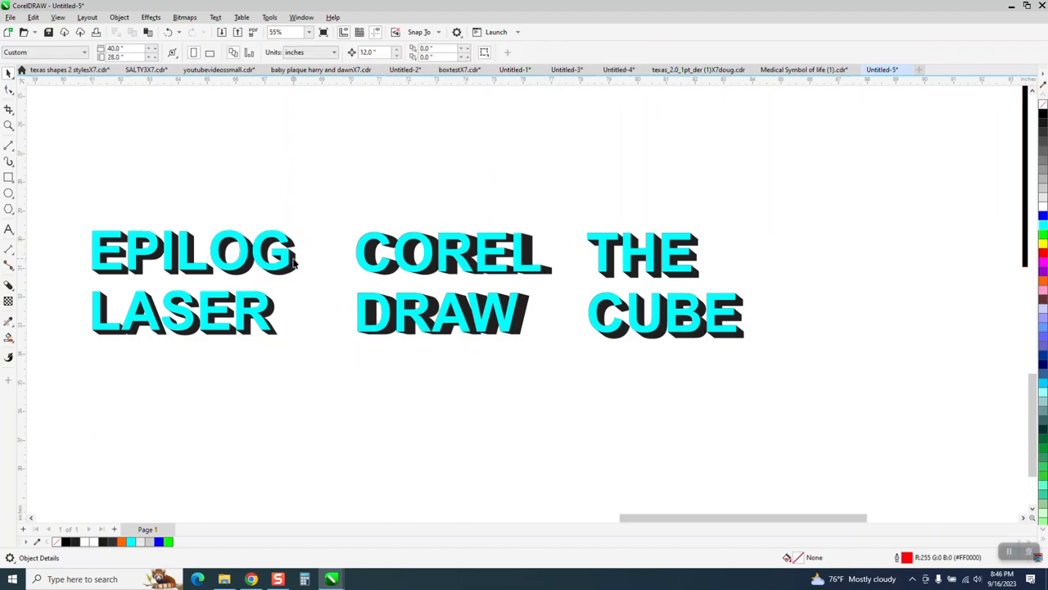
# Step: Fill the separated shadows of all three texts with blue
pyautogui.click(293, 260)
pyautogui.click(1044, 216)
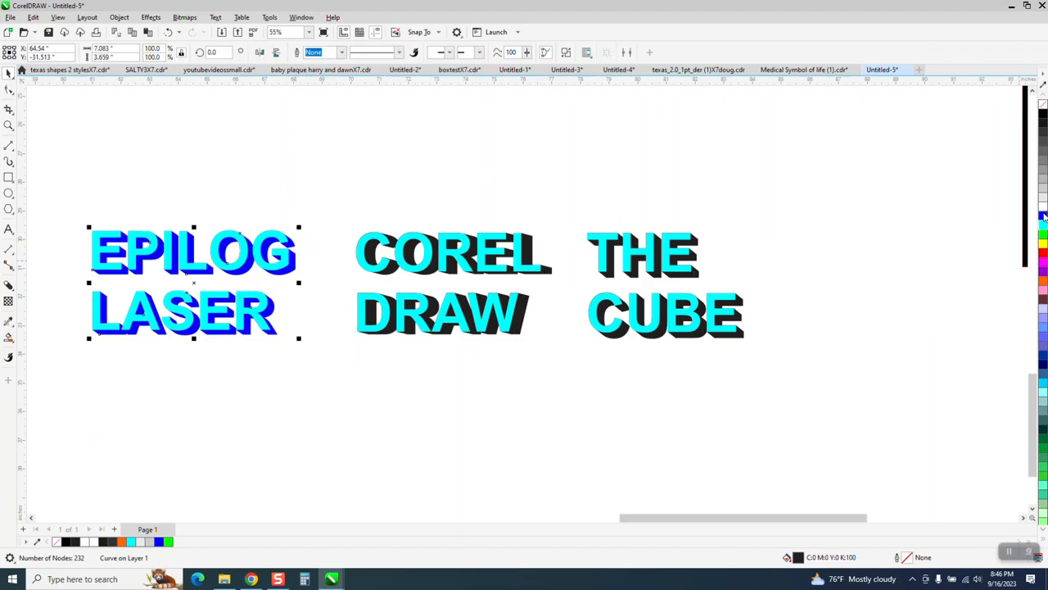
pyautogui.click(528, 258)
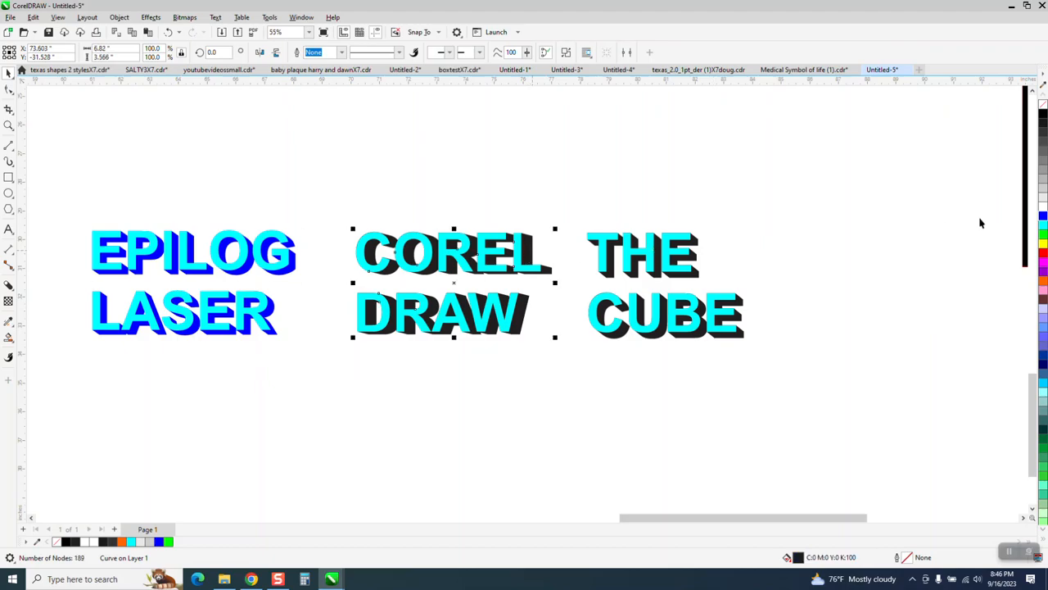
pyautogui.click(698, 245)
pyautogui.click(1042, 216)
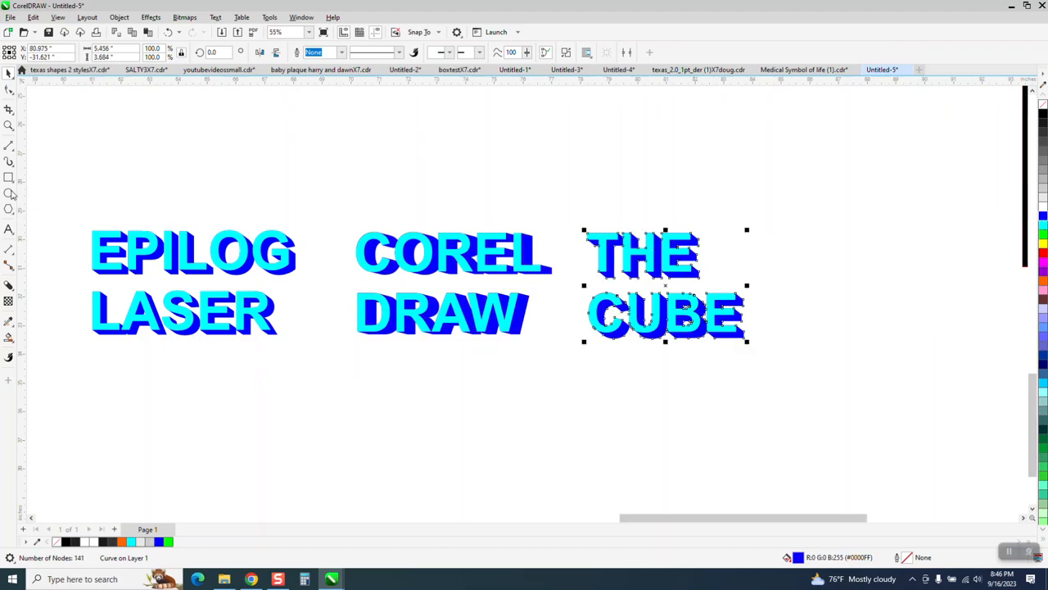
# Step: Group each of the three texts with its own blue shadow
pyautogui.moveTo(62, 194); pyautogui.dragTo(285, 372)
pyautogui.hotkey('ctrl', 'g')
pyautogui.moveTo(328, 219)
pyautogui.mouseDown()
pyautogui.moveTo(592, 344)
pyautogui.moveTo(563, 358)
pyautogui.mouseUp()
pyautogui.hotkey('ctrl', 'g')
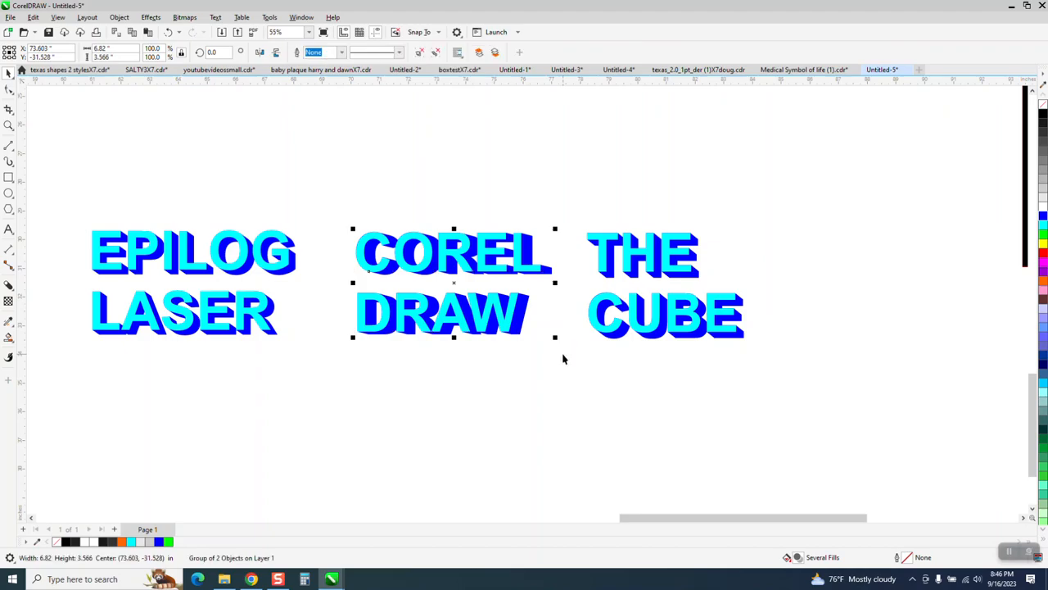
pyautogui.moveTo(560, 199)
pyautogui.mouseDown()
pyautogui.moveTo(760, 363)
pyautogui.moveTo(820, 391)
pyautogui.mouseUp()
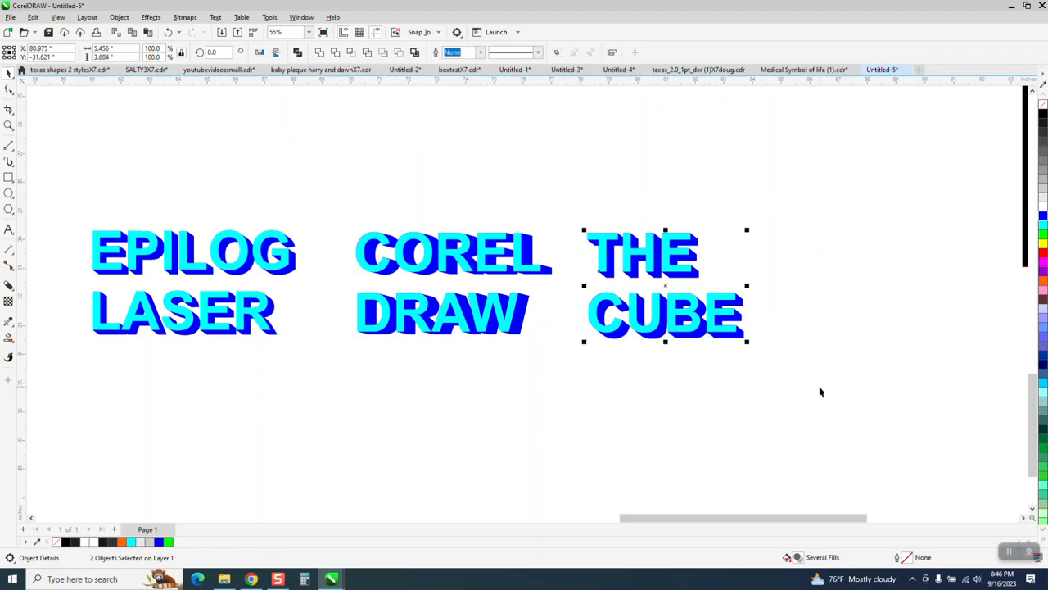
pyautogui.hotkey('ctrl', 'g')
# Step: Move the three text groups together to just below the cube with separated faces
pyautogui.scroll(-4, 713, 262)
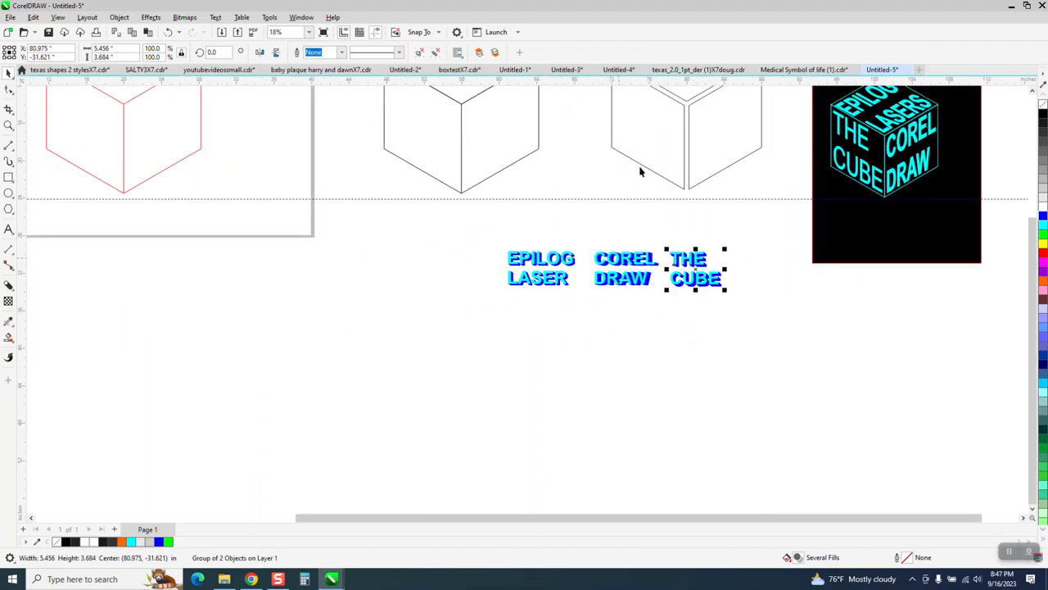
pyautogui.scroll(-1, 635, 135)
pyautogui.scroll(-1, 595, 183)
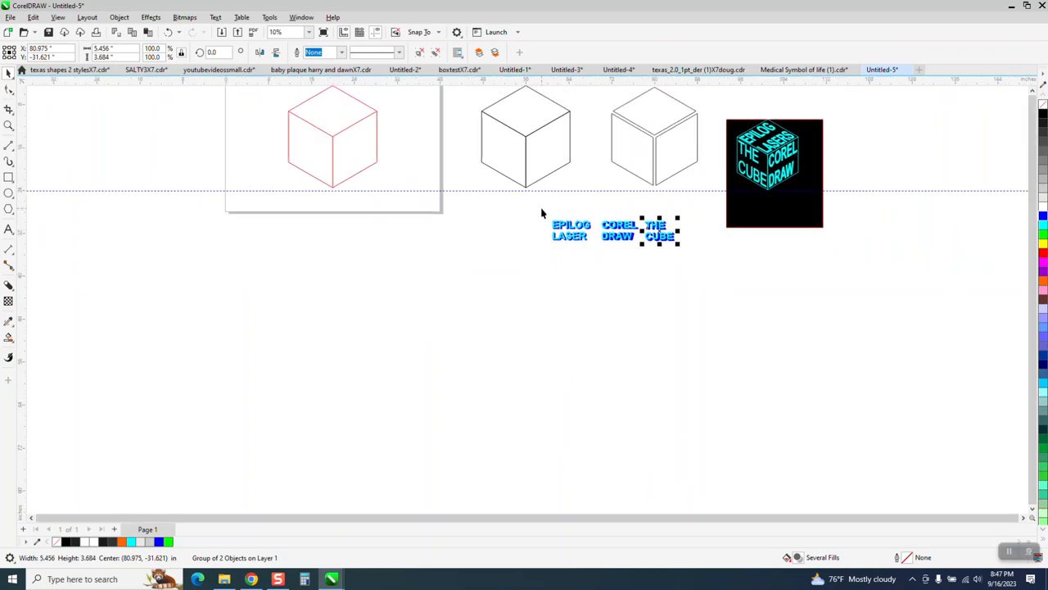
pyautogui.moveTo(529, 208); pyautogui.dragTo(751, 281)
pyautogui.moveTo(619, 239); pyautogui.dragTo(652, 208)
# Step: Move the EPILOG LASER group onto the top face of the cube with separated faces
pyautogui.click(7, 125)
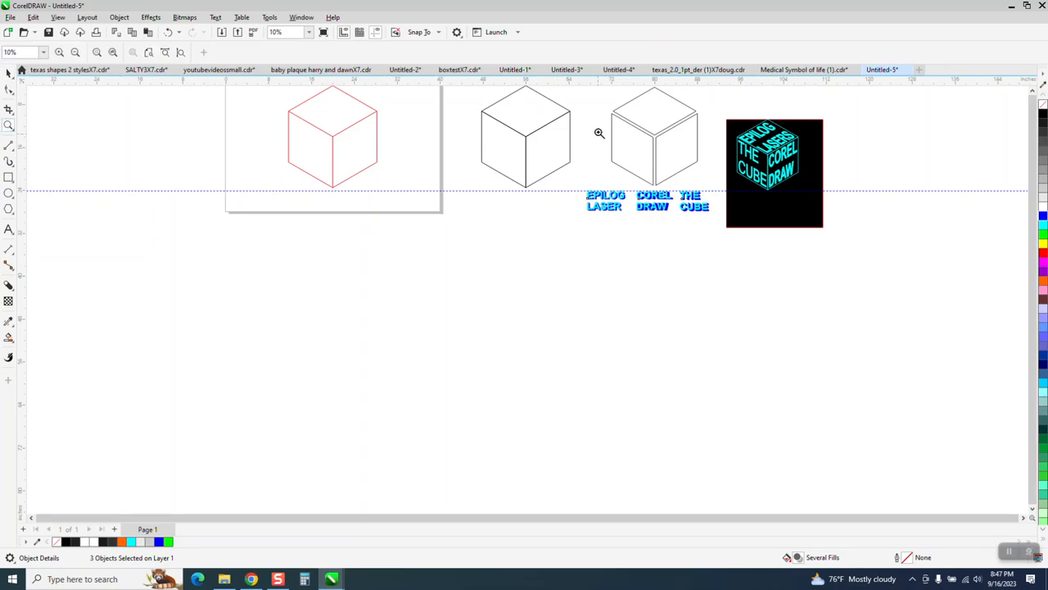
pyautogui.click(718, 202)
pyautogui.click(10, 72)
pyautogui.click(319, 319)
pyautogui.moveTo(319, 320); pyautogui.dragTo(419, 137)
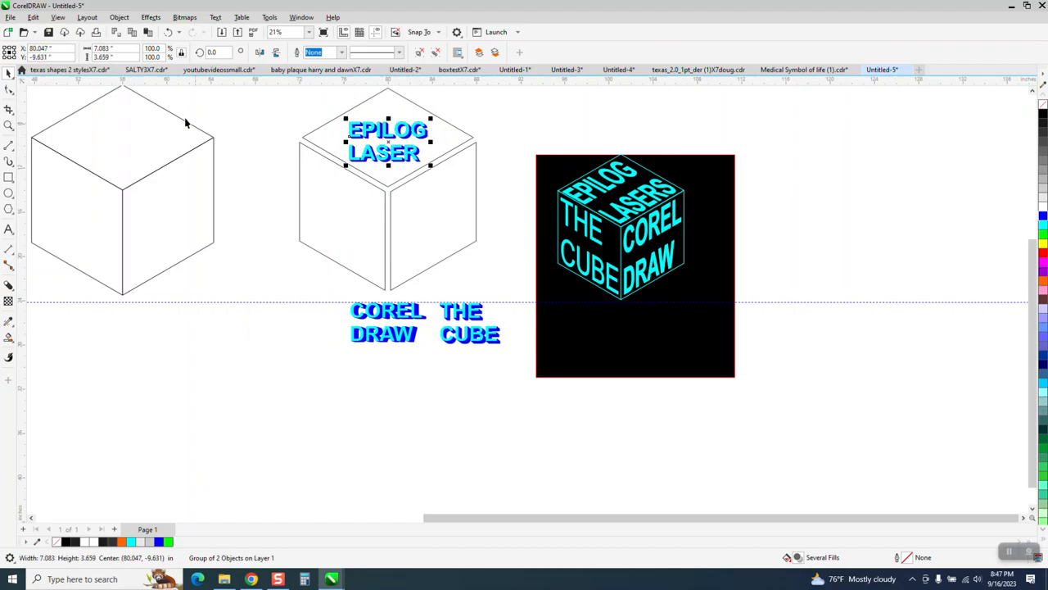
pyautogui.click(11, 289)
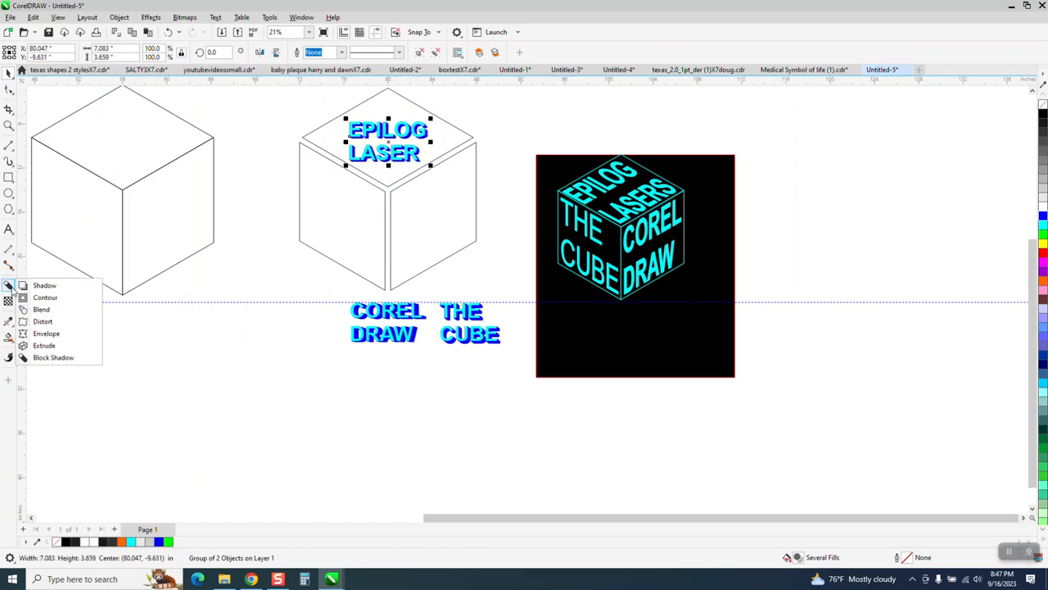
pyautogui.click(46, 334)
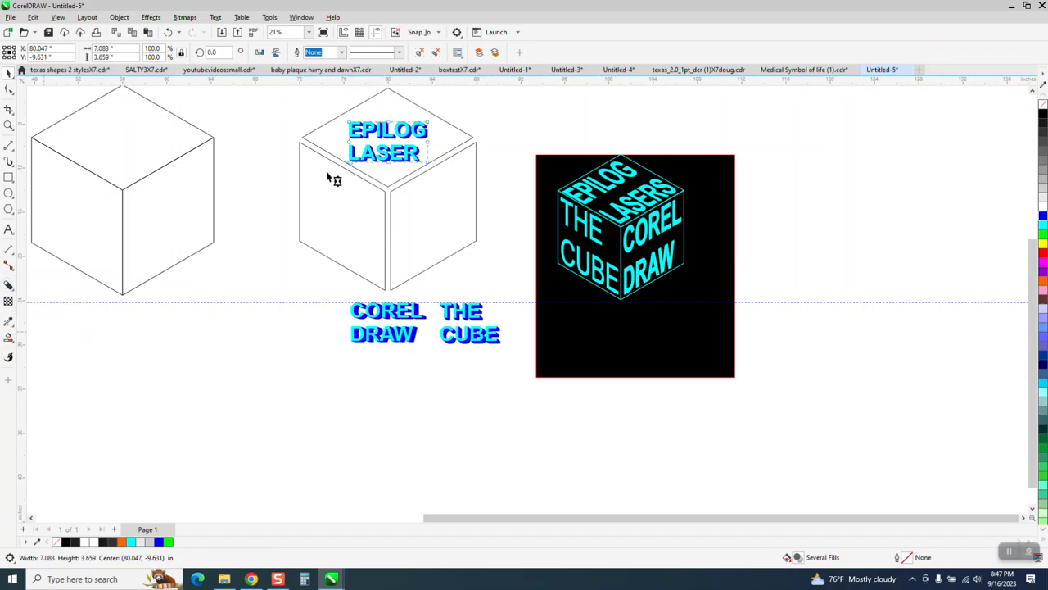
pyautogui.click(8, 125)
pyautogui.moveTo(328, 109); pyautogui.dragTo(588, 246)
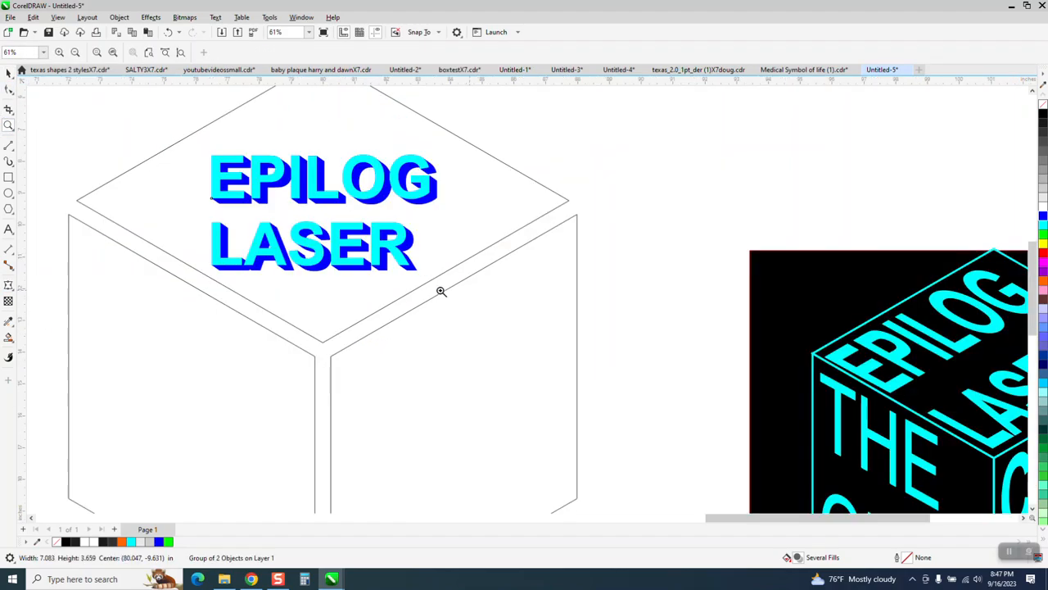
pyautogui.click(8, 286)
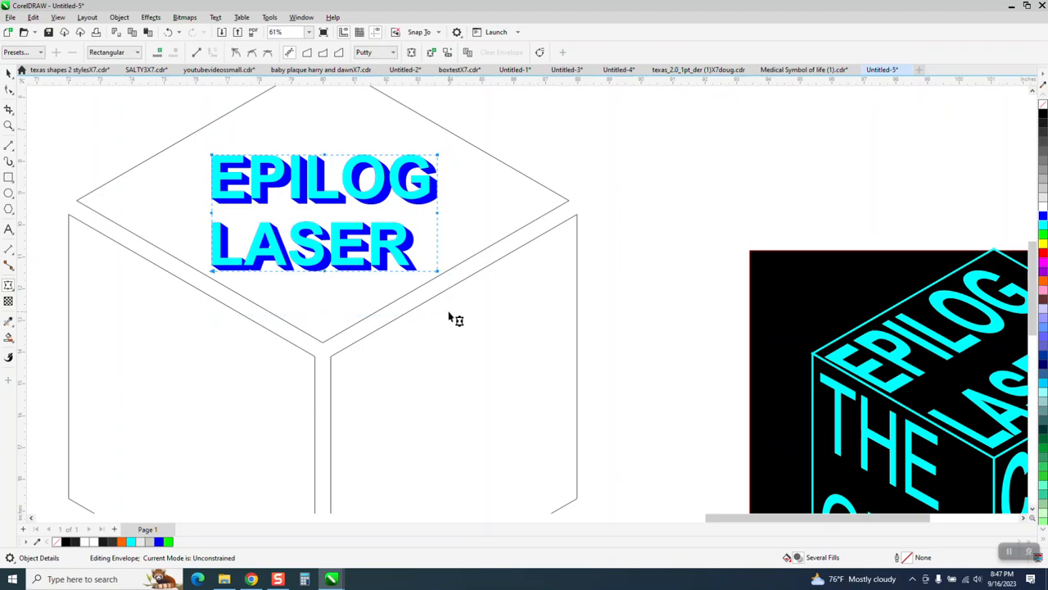
pyautogui.click(457, 209)
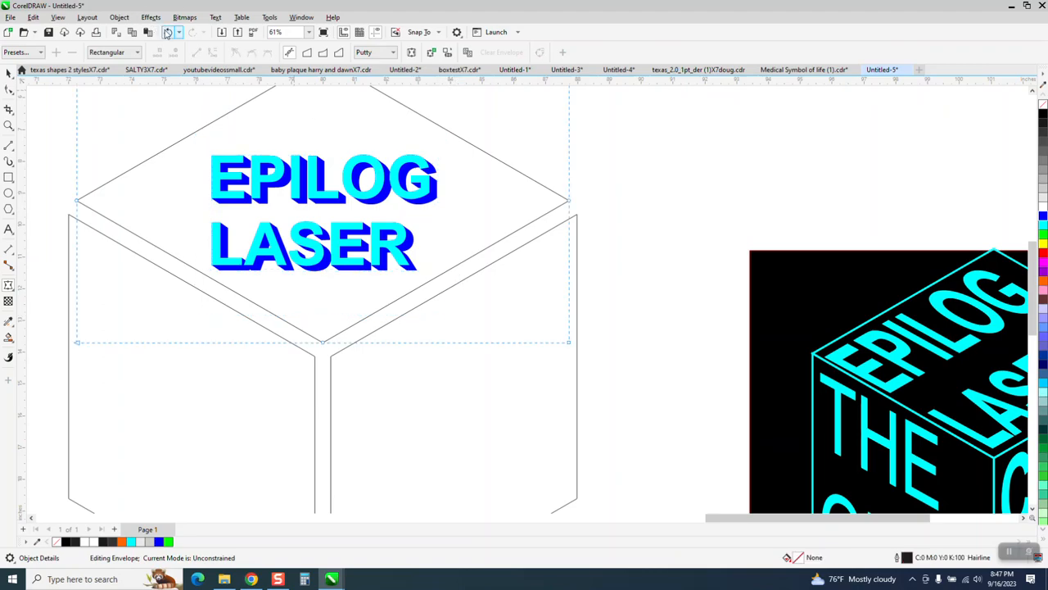
pyautogui.click(185, 17)
pyautogui.click(425, 203)
pyautogui.click(9, 73)
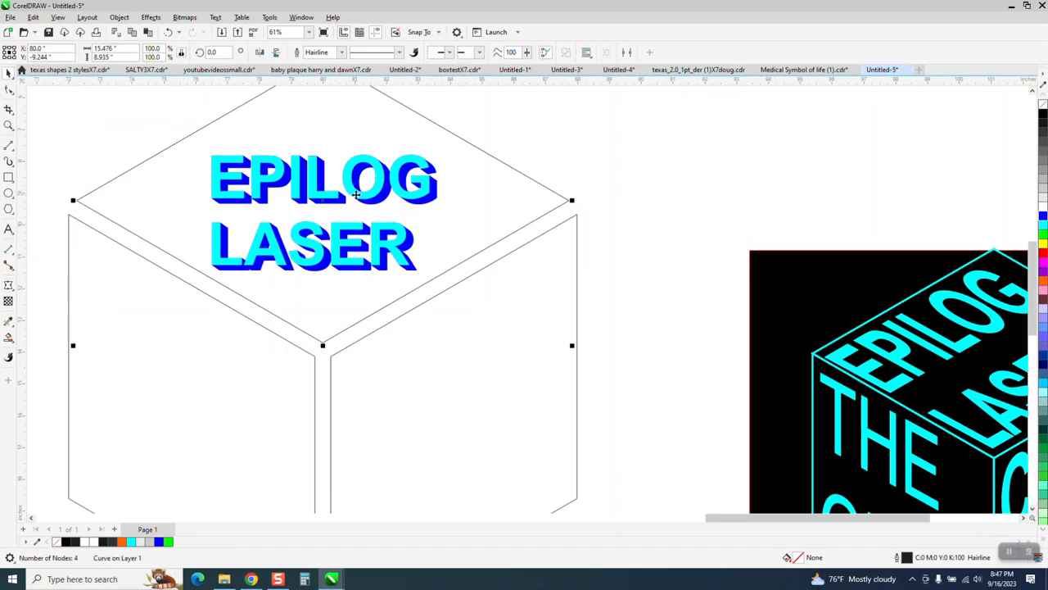
pyautogui.click(384, 172)
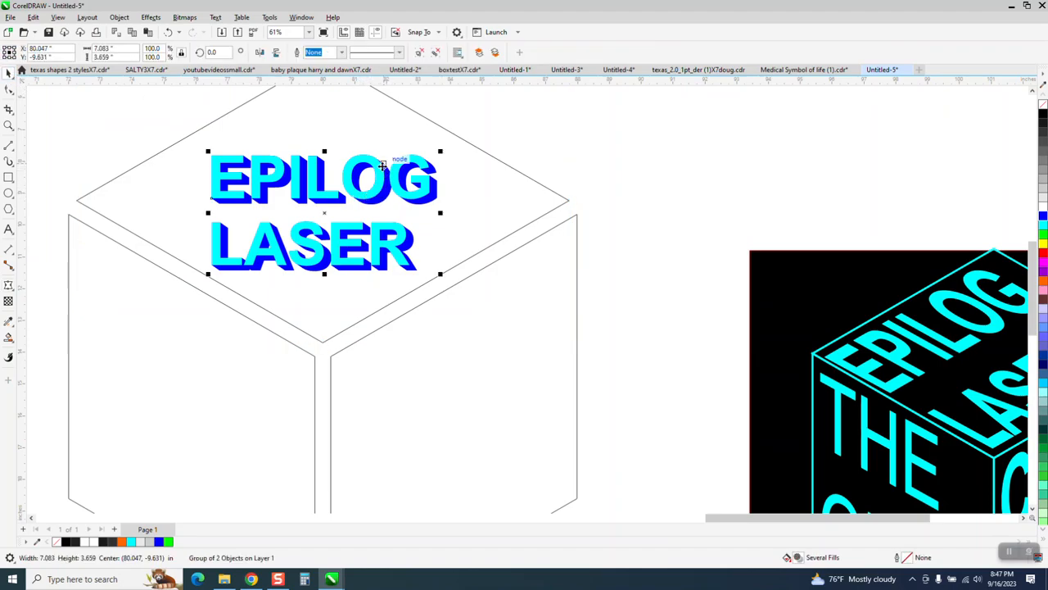
# Step: Put an envelope on the EPILOG LASER group, delete its mid-side nodes and convert the remaining segments to lines
pyautogui.click(10, 285)
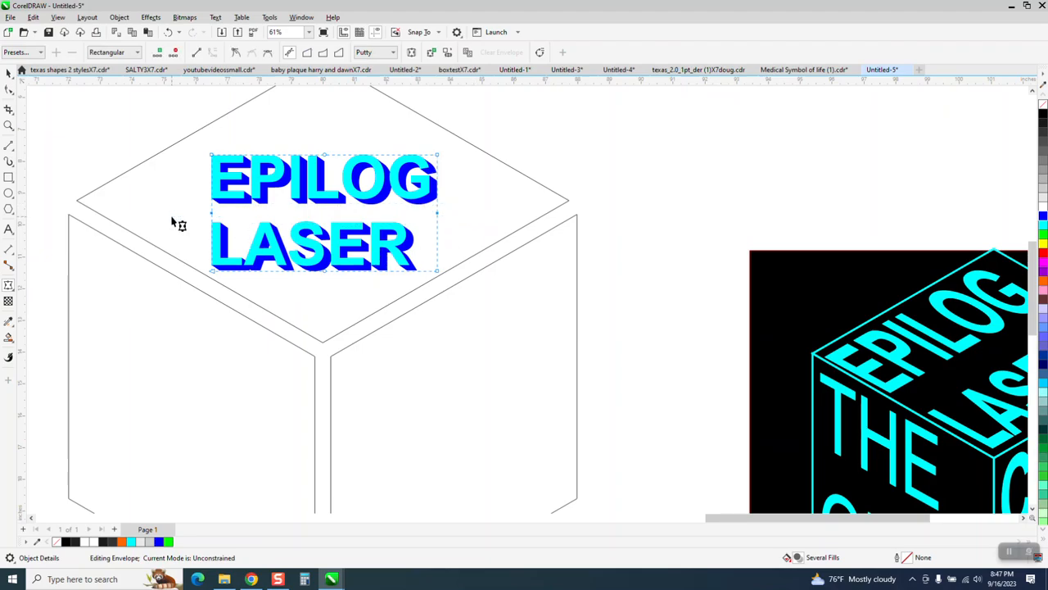
pyautogui.press('Delete')
pyautogui.moveTo(300, 140); pyautogui.dragTo(345, 293)
pyautogui.press('Delete')
pyautogui.moveTo(189, 138); pyautogui.dragTo(449, 332)
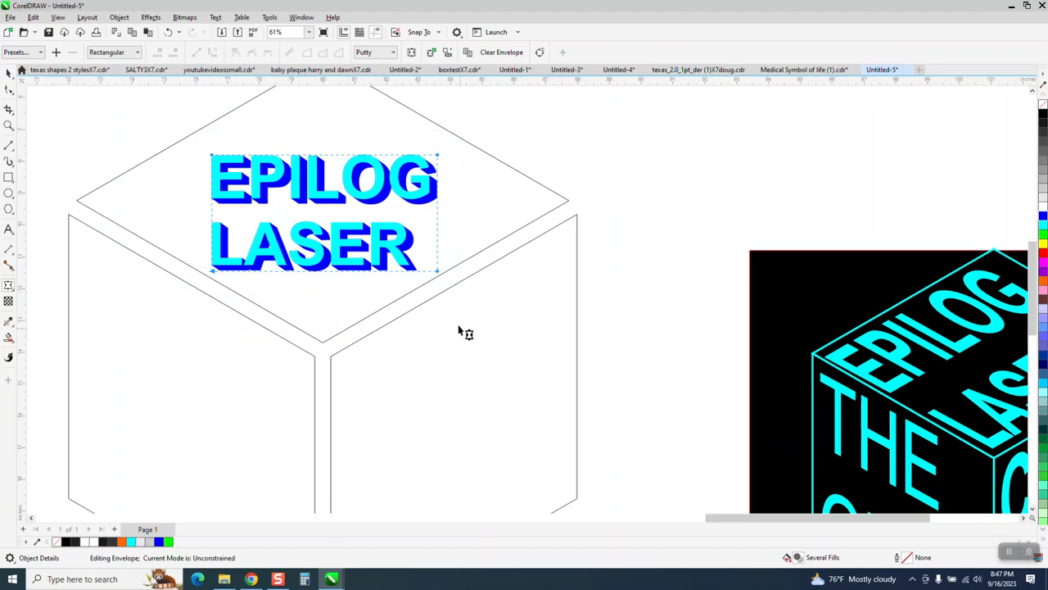
pyautogui.rightClick(437, 277)
pyautogui.click(470, 336)
# Step: Fit the EPILOG LASER envelope to the cube's top face by placing its four corner nodes on the face's corners
pyautogui.scroll(-1, 466, 252)
pyautogui.moveTo(444, 187); pyautogui.dragTo(375, 128)
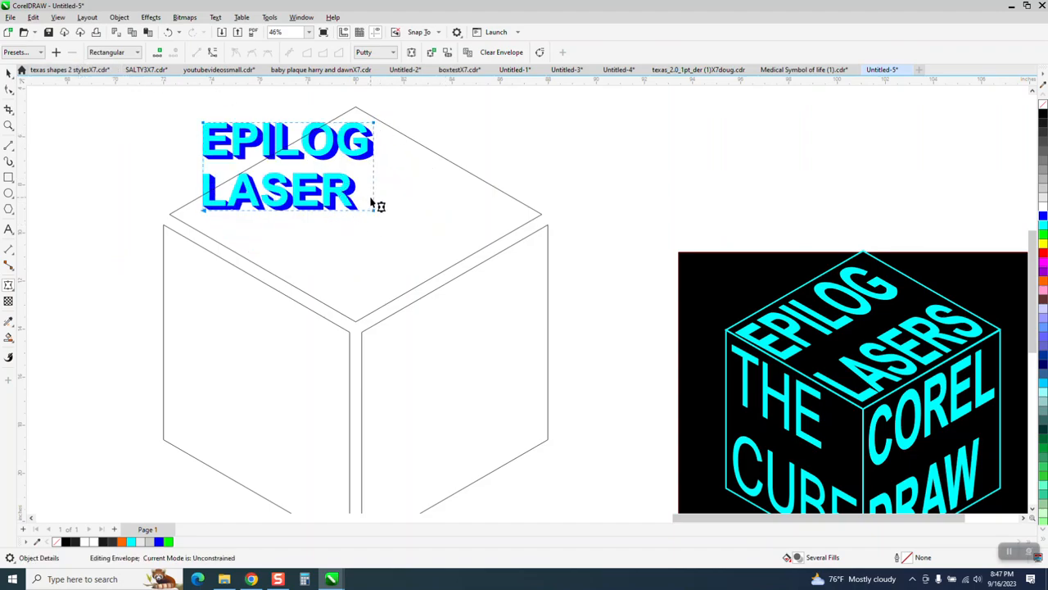
pyautogui.click(390, 232)
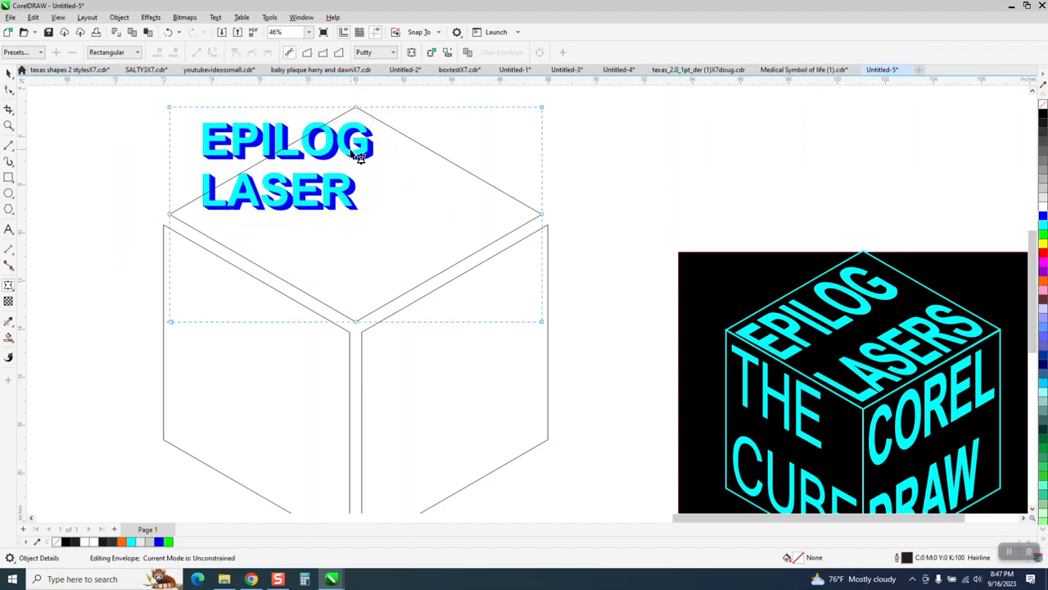
pyautogui.click(361, 160)
pyautogui.moveTo(377, 127); pyautogui.dragTo(356, 107)
pyautogui.moveTo(375, 213); pyautogui.dragTo(541, 215)
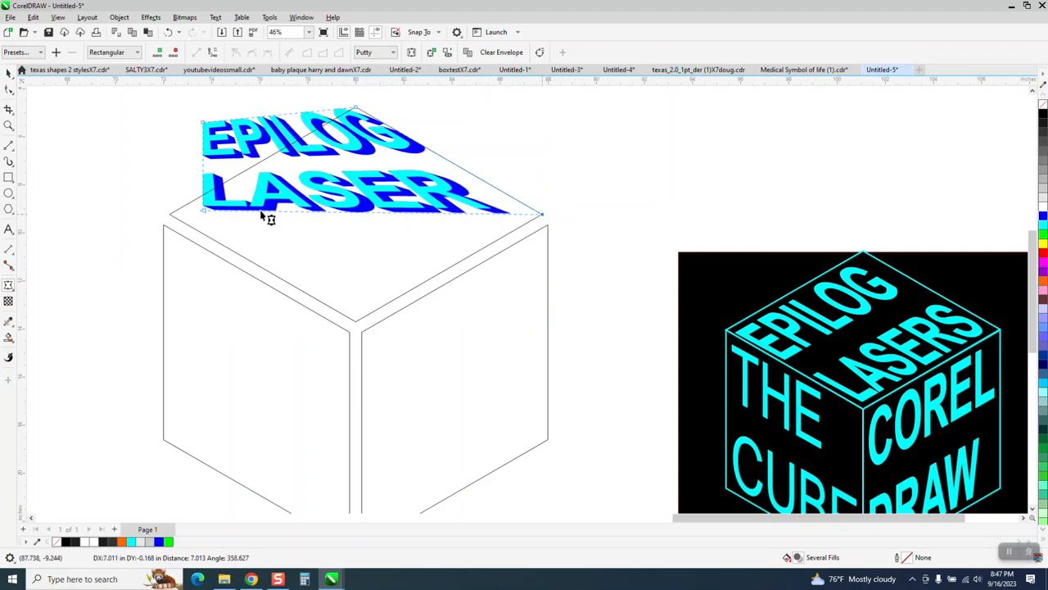
pyautogui.moveTo(205, 214); pyautogui.dragTo(357, 320)
pyautogui.moveTo(203, 129); pyautogui.dragTo(171, 215)
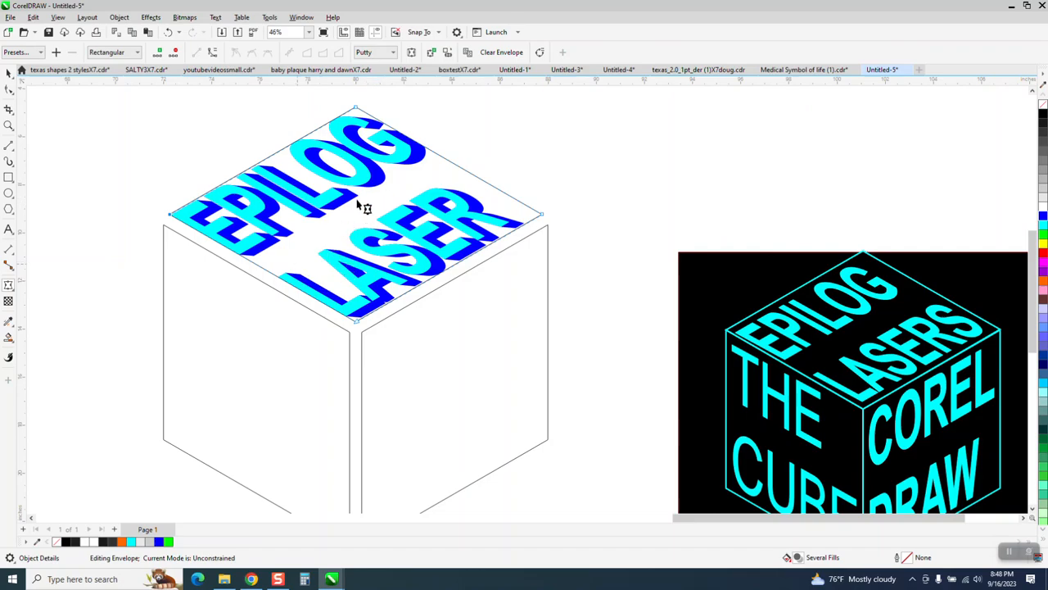
# Step: Move the COREL DRAW group onto the left face of the cube with separated faces
pyautogui.scroll(-2, 360, 200)
pyautogui.click(8, 72)
pyautogui.click(359, 428)
pyautogui.moveTo(359, 428)
pyautogui.mouseDown()
pyautogui.moveTo(288, 335)
pyautogui.moveTo(298, 306)
pyautogui.mouseUp()
# Step: Put an envelope on the COREL DRAW group, delete its mid-side nodes and convert the remaining segments to lines
pyautogui.click(8, 284)
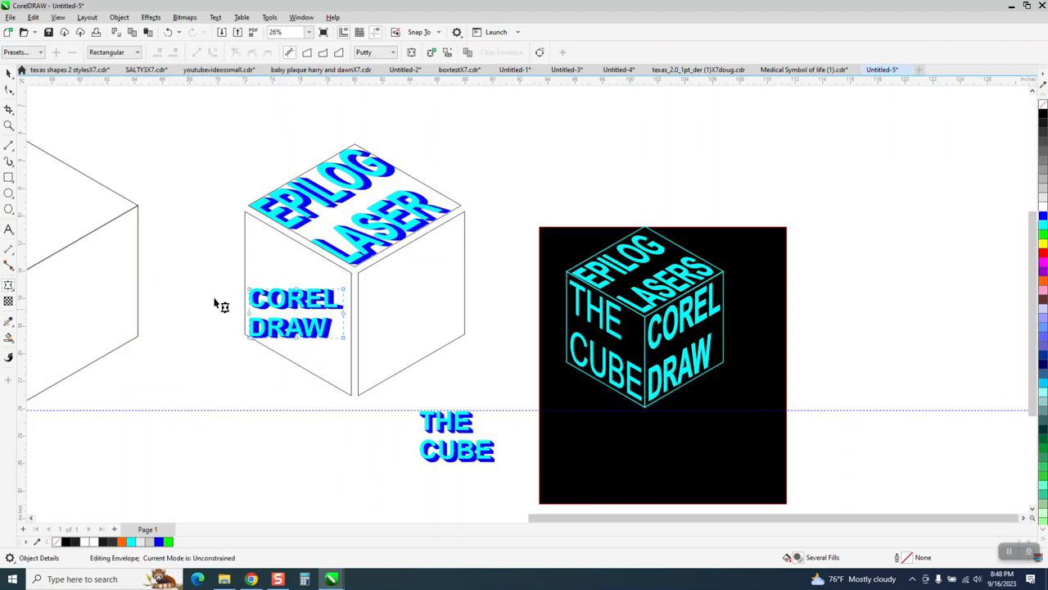
pyautogui.moveTo(356, 323); pyautogui.dragTo(357, 324)
pyautogui.press('Delete')
pyautogui.moveTo(280, 270); pyautogui.dragTo(298, 354)
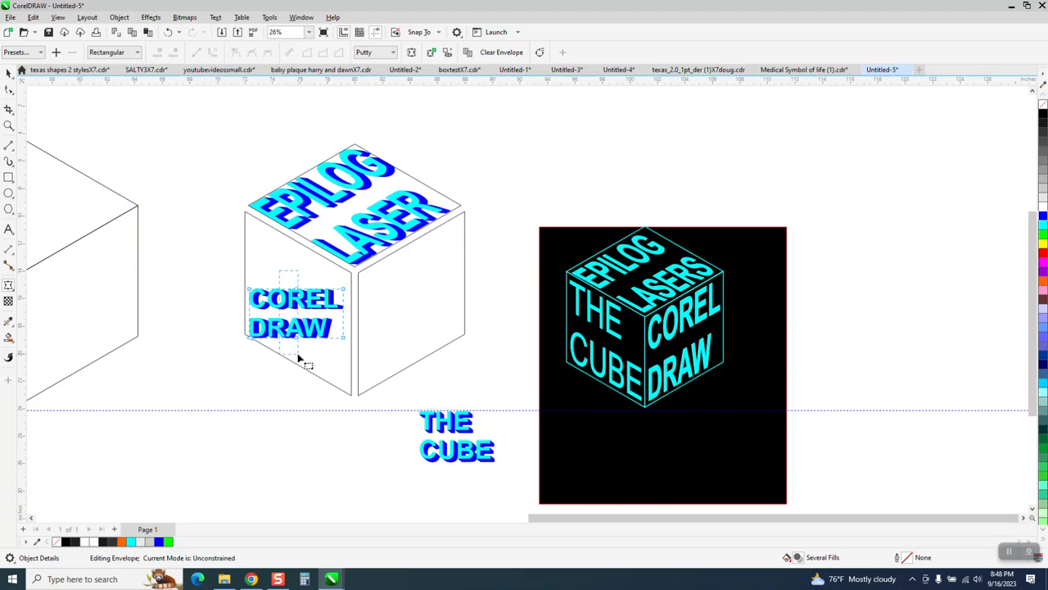
pyautogui.rightClick(344, 341)
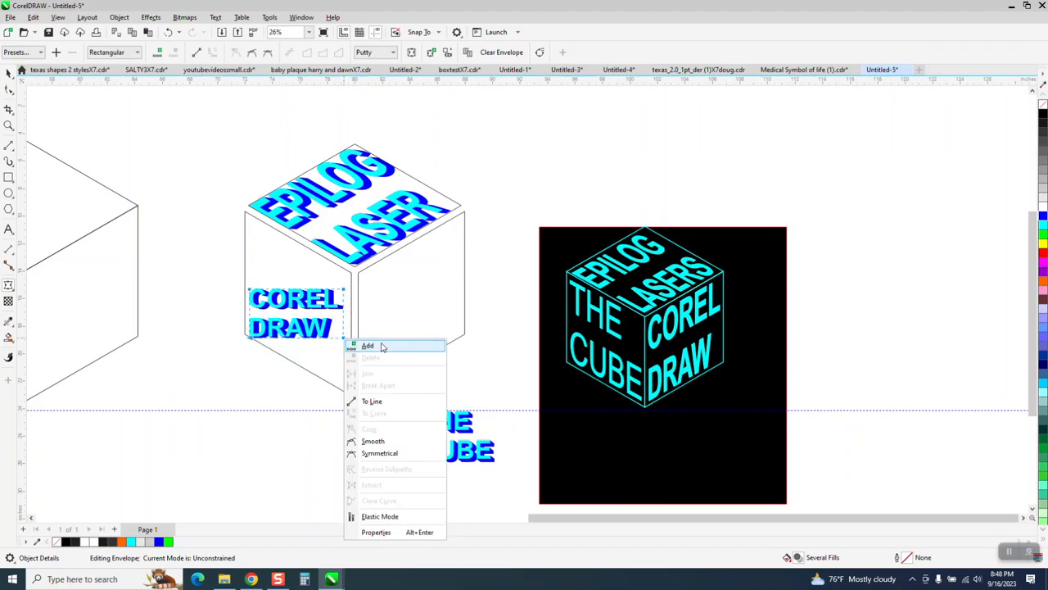
pyautogui.click(371, 402)
# Step: Fit the COREL DRAW envelope to the cube's left face by placing its four corner nodes on the face's corners
pyautogui.moveTo(250, 289); pyautogui.dragTo(245, 211)
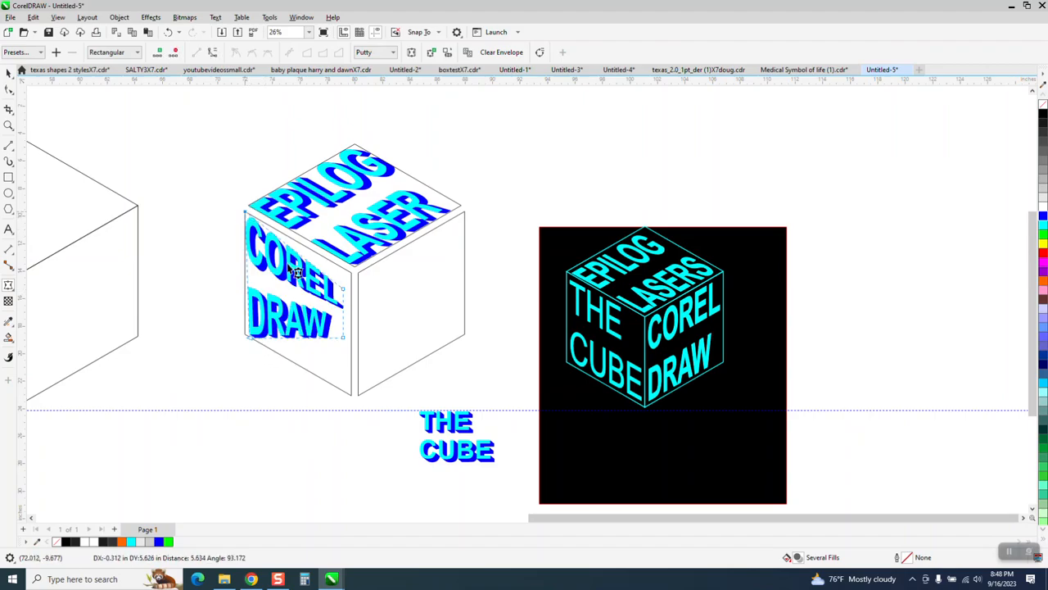
pyautogui.moveTo(343, 292); pyautogui.dragTo(352, 272)
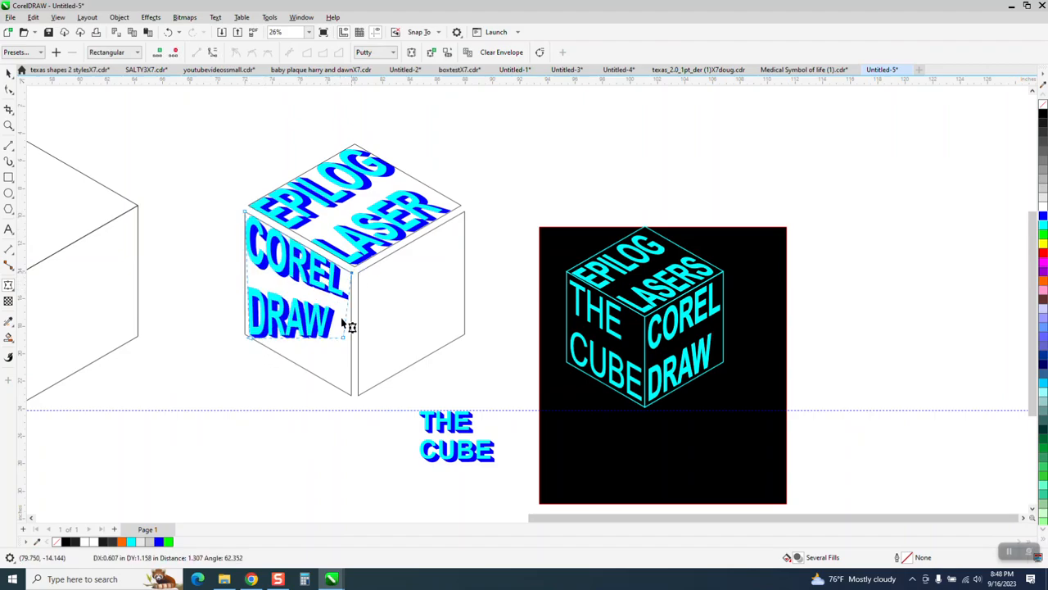
pyautogui.moveTo(344, 337); pyautogui.dragTo(352, 394)
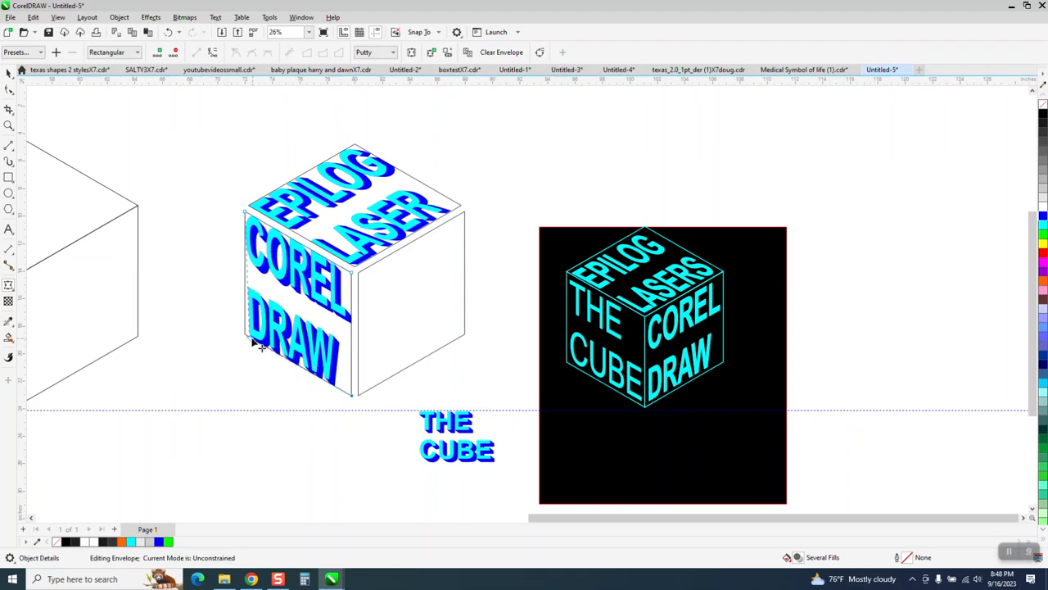
pyautogui.moveTo(249, 340); pyautogui.dragTo(245, 335)
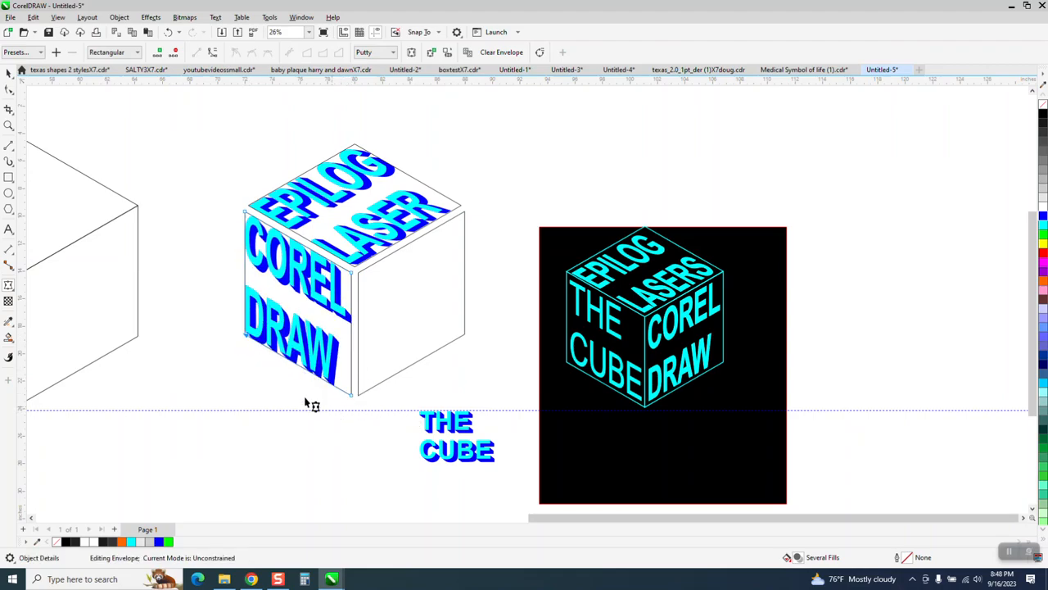
pyautogui.click(8, 125)
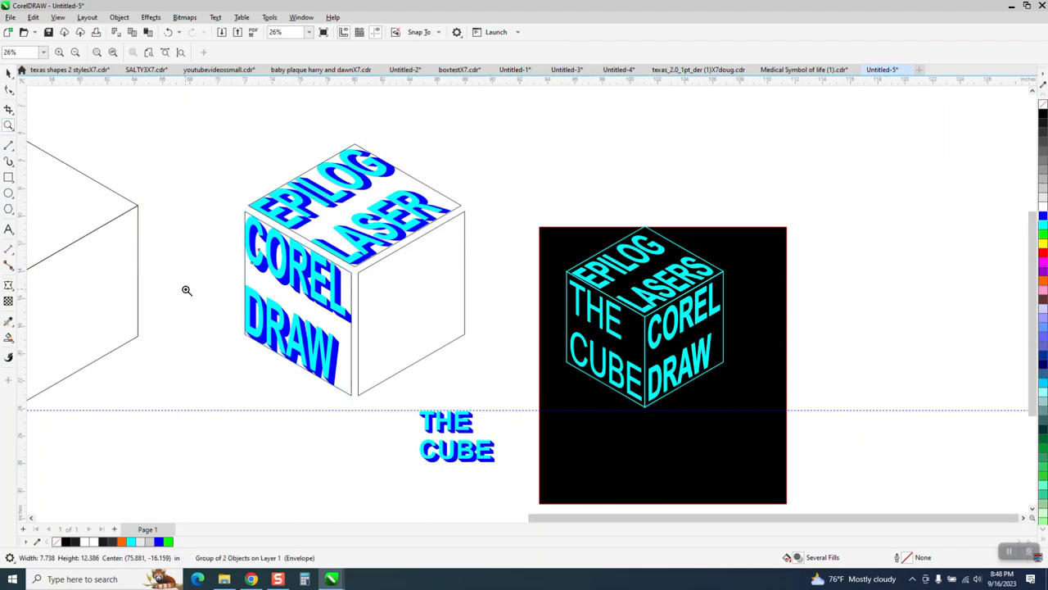
pyautogui.moveTo(187, 290); pyautogui.dragTo(514, 461)
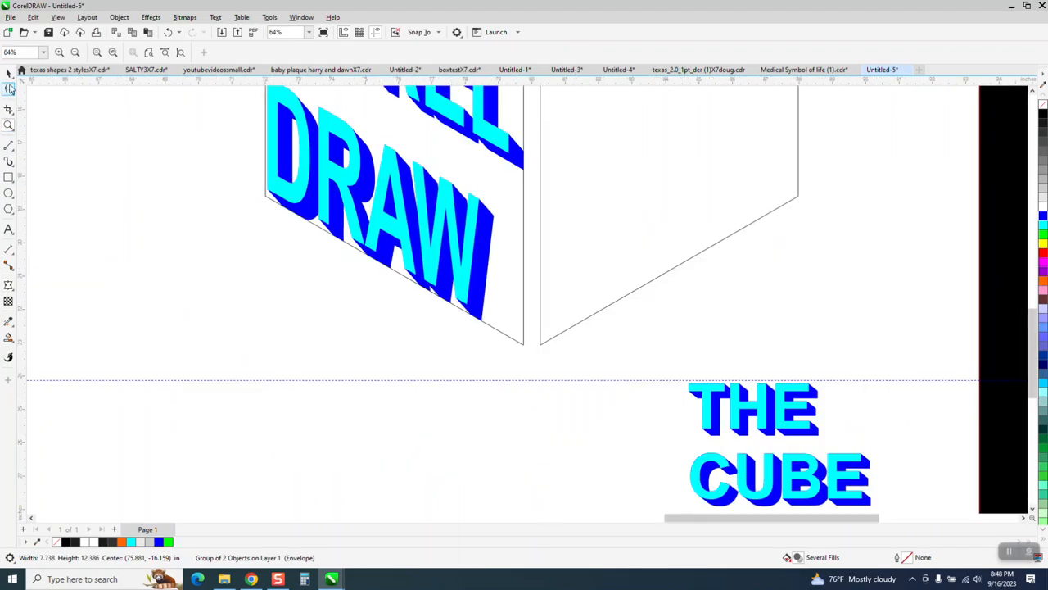
pyautogui.click(275, 201)
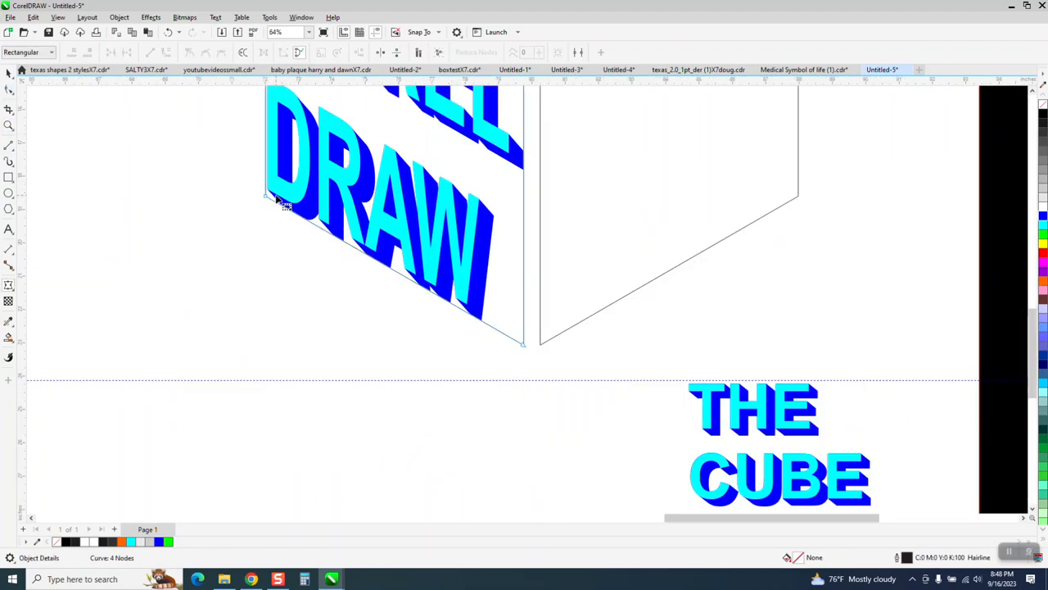
# Step: Move the THE CUBE group onto the right face of the cube with separated faces
pyautogui.scroll(-2, 344, 311)
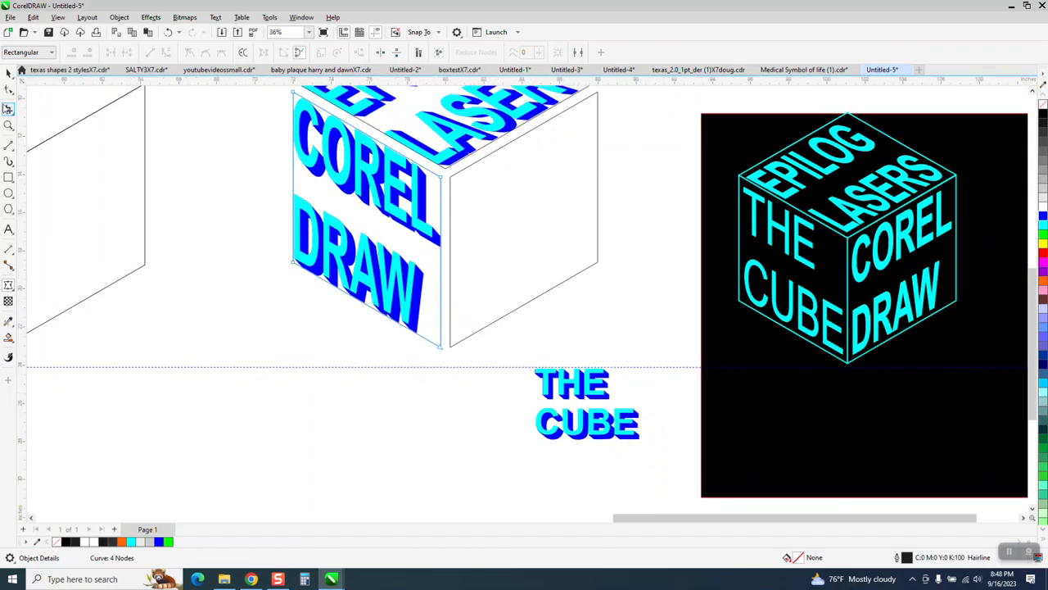
pyautogui.click(8, 73)
pyautogui.moveTo(574, 390); pyautogui.dragTo(524, 220)
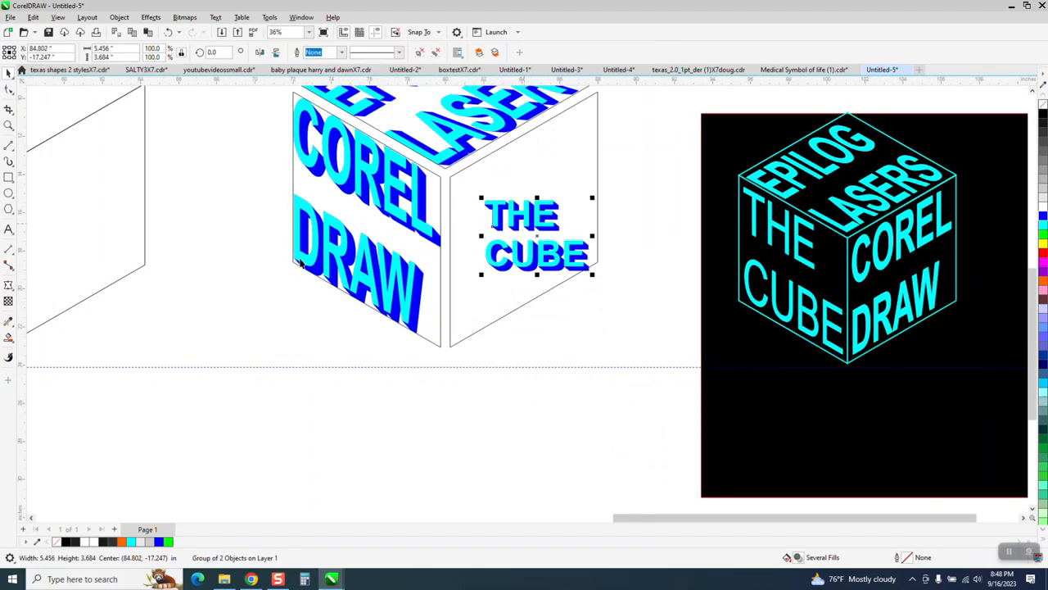
pyautogui.click(12, 290)
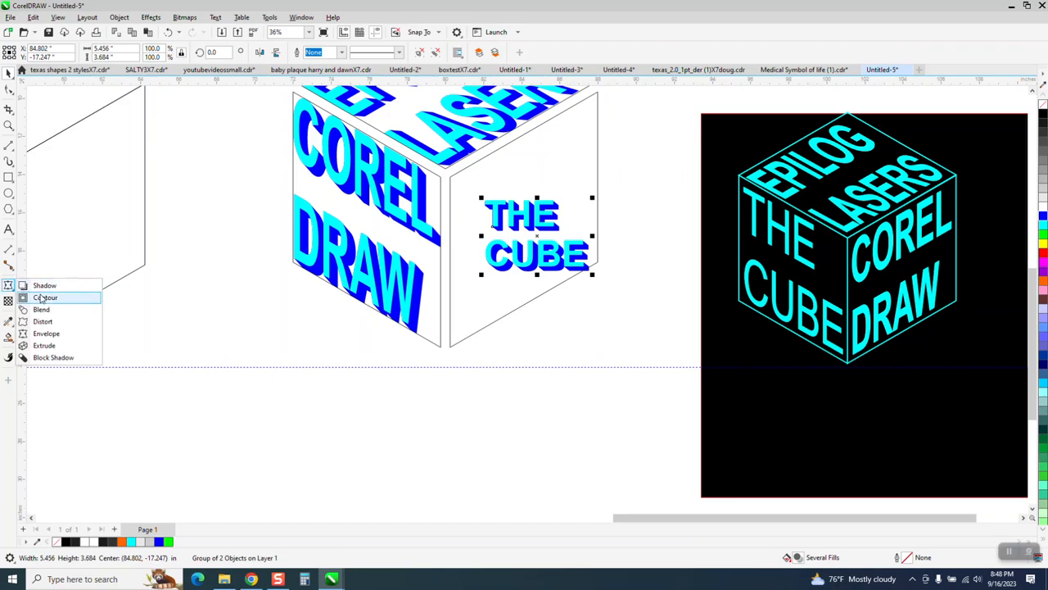
pyautogui.click(42, 321)
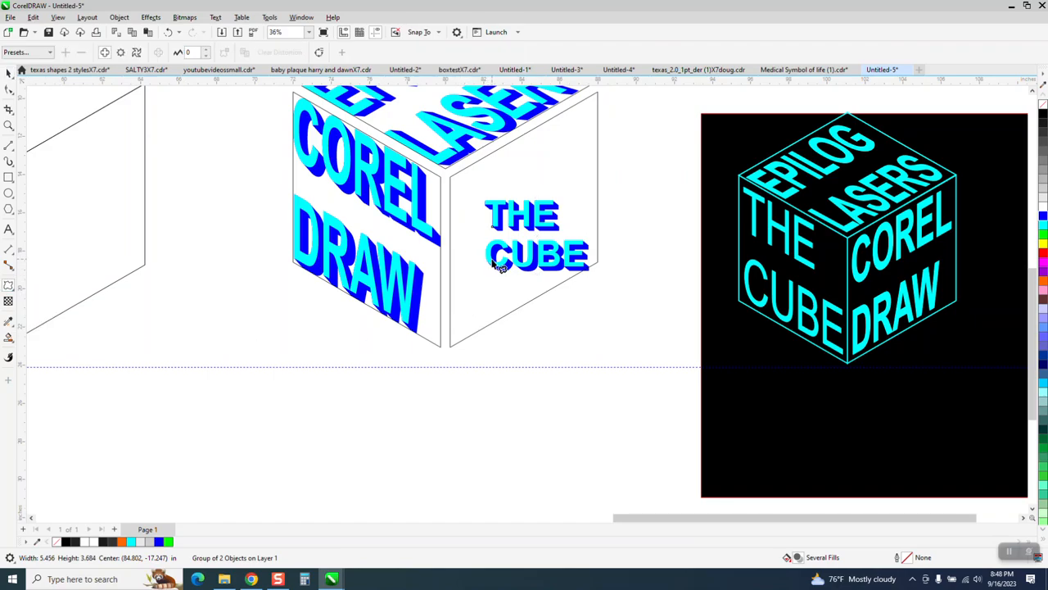
pyautogui.moveTo(535, 273); pyautogui.dragTo(531, 266)
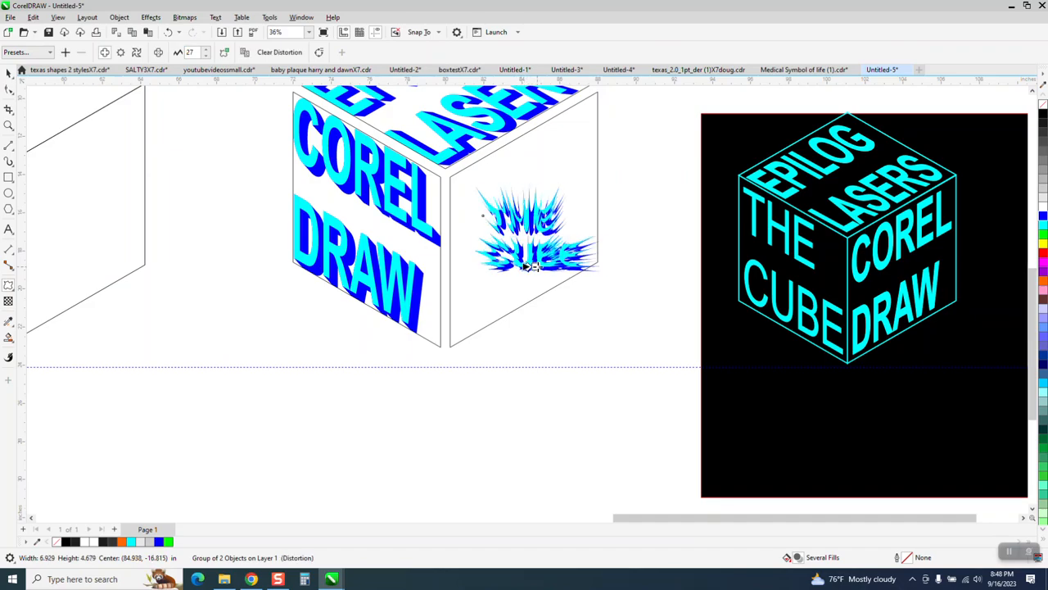
pyautogui.click(168, 32)
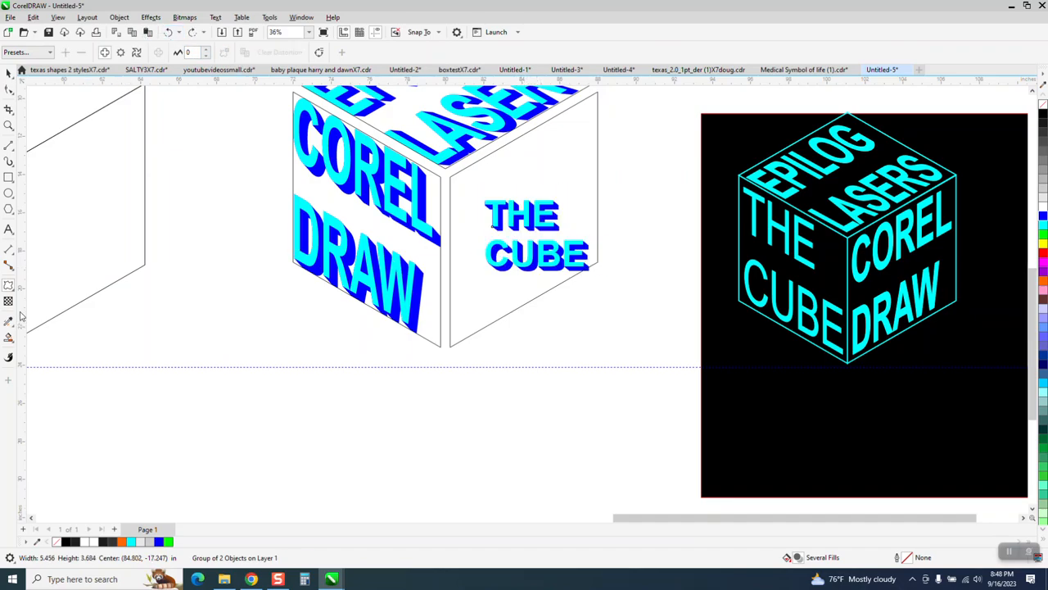
# Step: Put an envelope on the THE CUBE group, delete its mid-side nodes and convert the remaining segments to lines
pyautogui.click(14, 293)
pyautogui.click(24, 306)
pyautogui.click(14, 292)
pyautogui.click(27, 334)
pyautogui.moveTo(467, 232); pyautogui.dragTo(636, 252)
pyautogui.press('Delete')
pyautogui.moveTo(518, 183); pyautogui.dragTo(566, 300)
pyautogui.press('Delete')
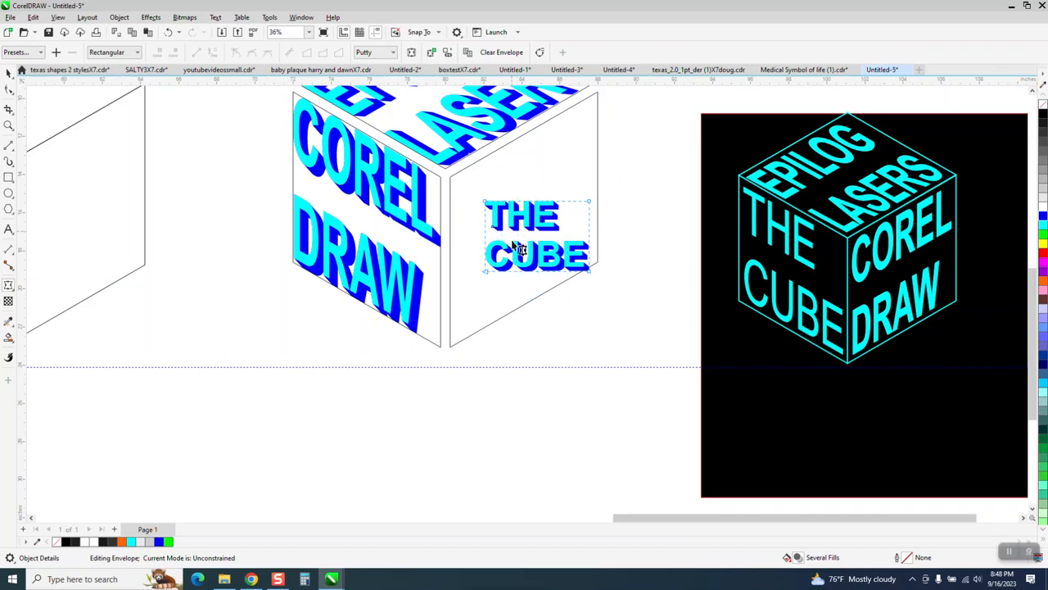
pyautogui.moveTo(620, 180); pyautogui.dragTo(455, 309)
pyautogui.rightClick(590, 273)
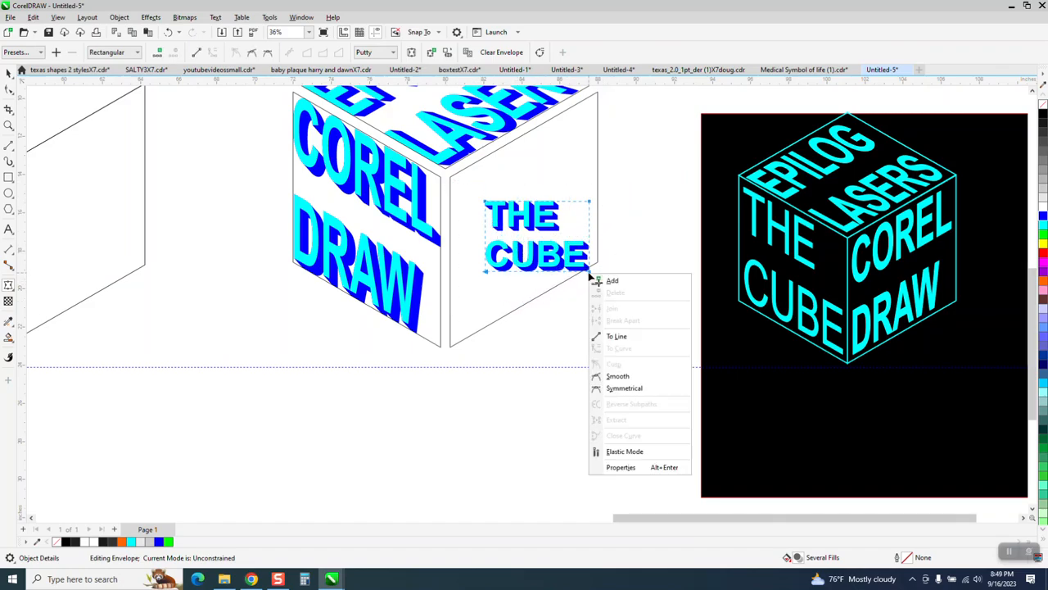
pyautogui.click(616, 336)
# Step: Fit the THE CUBE envelope to the cube's right face by placing its four corner nodes on the face's corners
pyautogui.moveTo(593, 204); pyautogui.dragTo(597, 92)
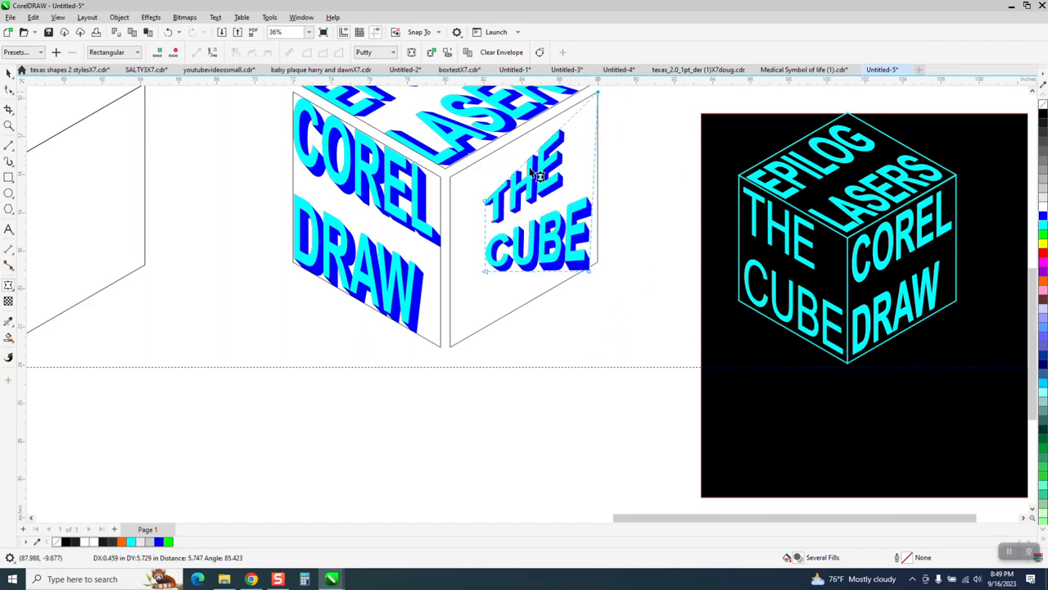
pyautogui.moveTo(483, 207); pyautogui.dragTo(447, 178)
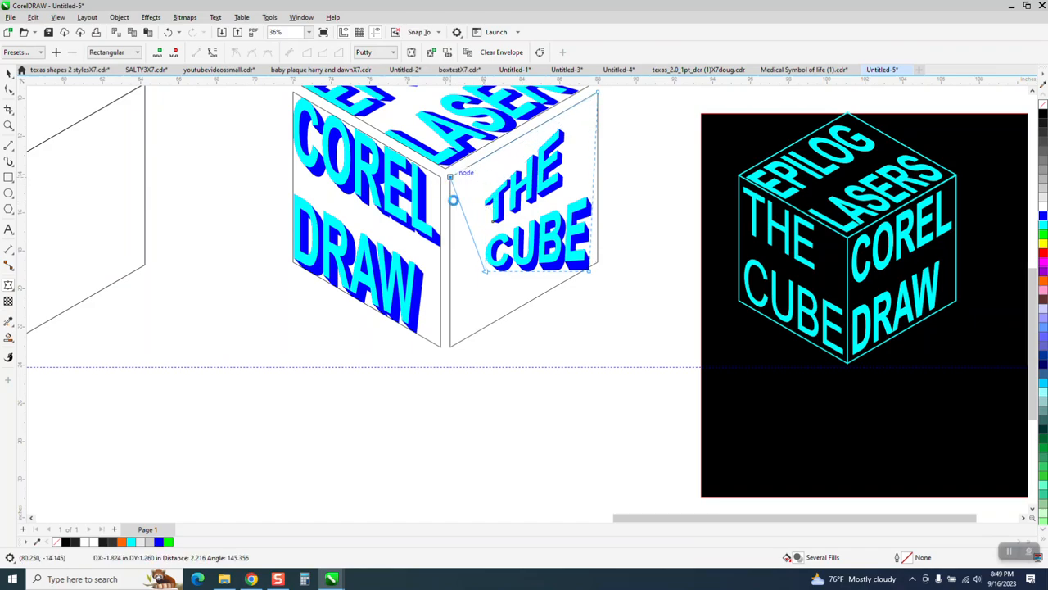
pyautogui.moveTo(486, 273); pyautogui.dragTo(451, 347)
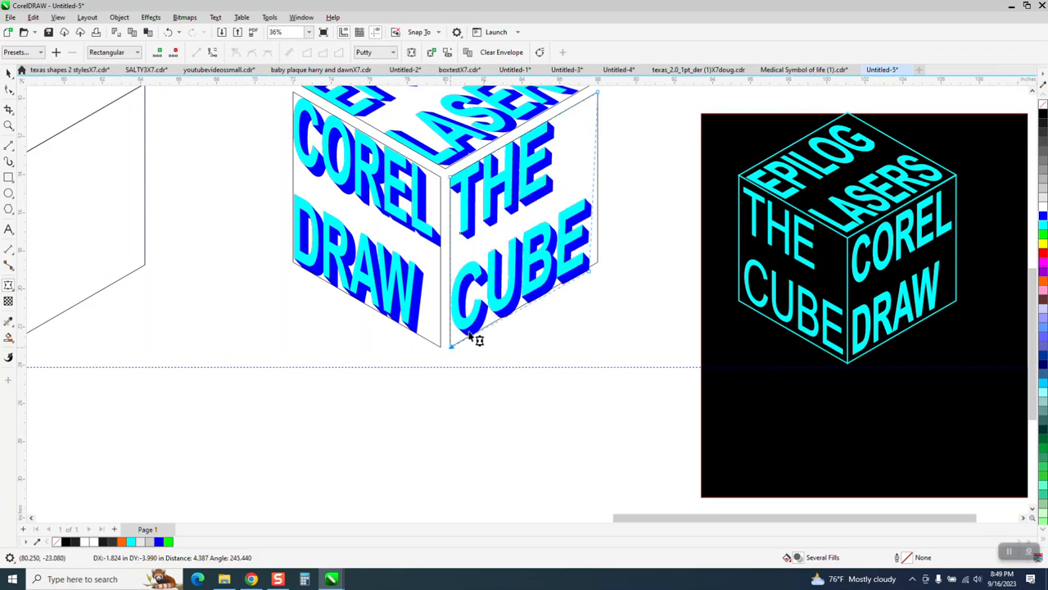
pyautogui.moveTo(590, 279); pyautogui.dragTo(598, 262)
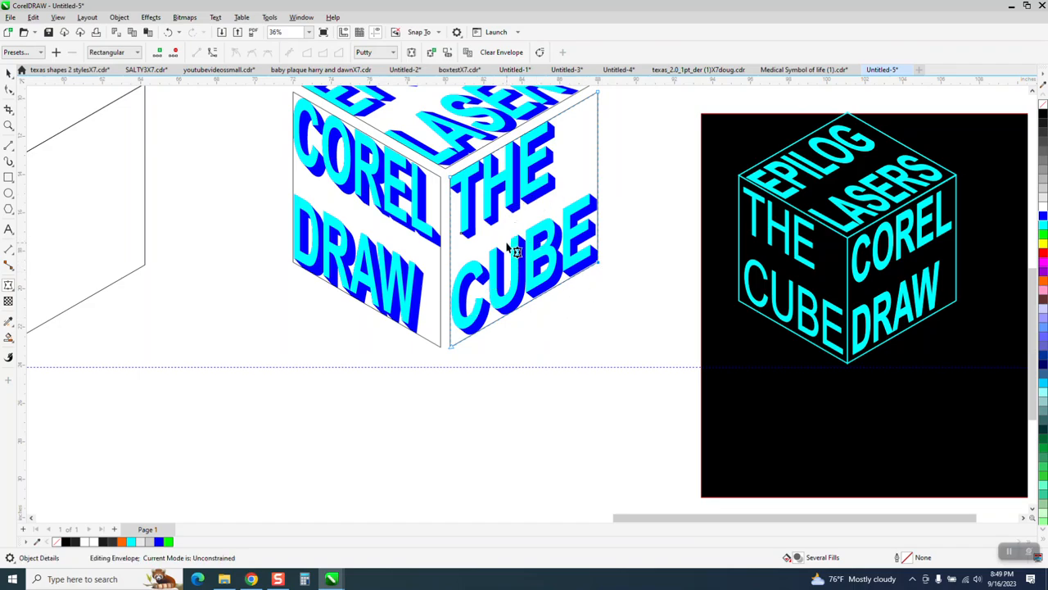
# Step: Delete the three separated face outlines around the shaped texts, keeping the texts themselves
pyautogui.scroll(-1, 459, 260)
pyautogui.click(8, 73)
pyautogui.click(229, 194)
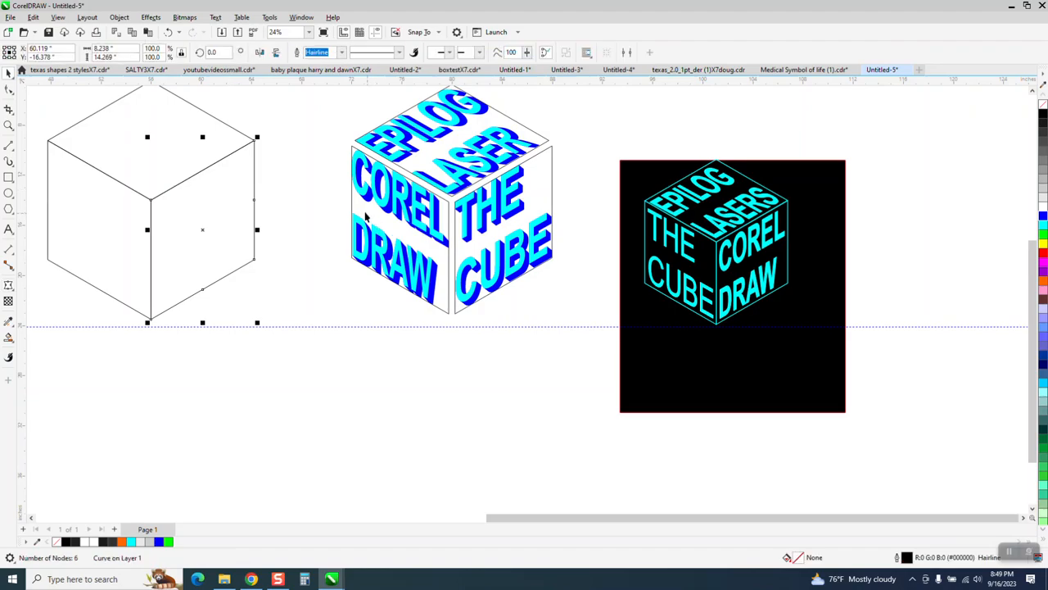
pyautogui.click(352, 204)
pyautogui.press('Escape')
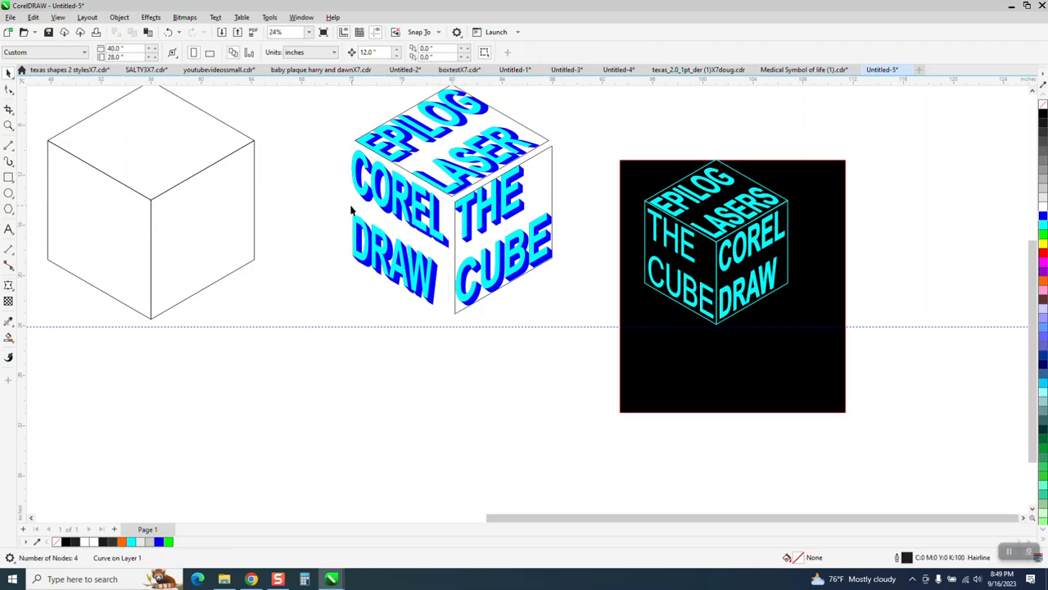
pyautogui.click(548, 142)
pyautogui.press('Delete')
pyautogui.click(552, 151)
pyautogui.press('Delete')
# Step: Give the three curves of the empty joined cube a cyan outline 0.1 in wide
pyautogui.scroll(-1, 445, 234)
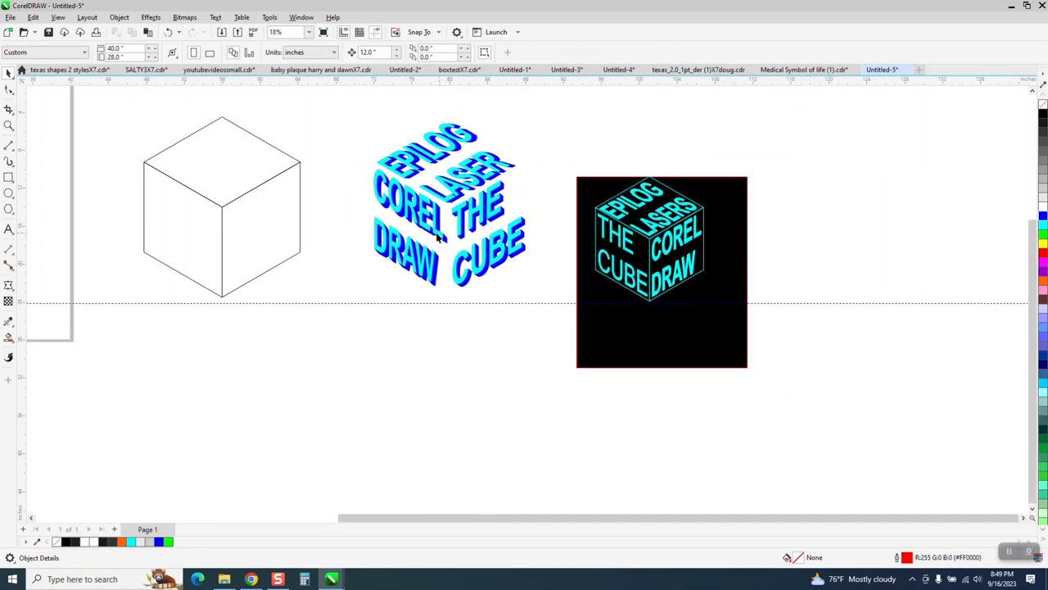
pyautogui.moveTo(196, 213); pyautogui.dragTo(352, 339)
pyautogui.rightClick(1043, 231)
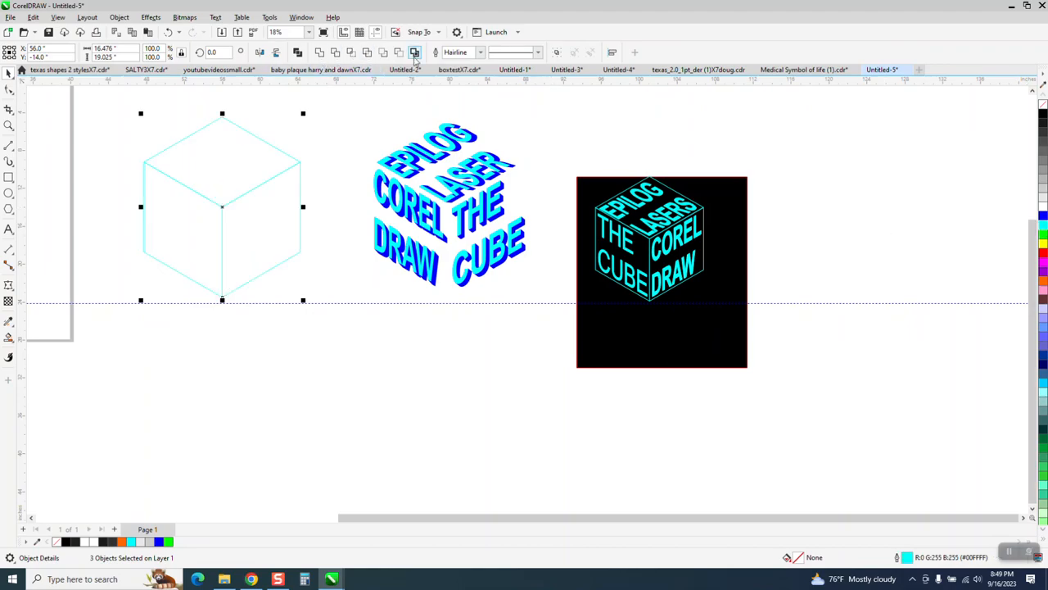
pyautogui.click(480, 52)
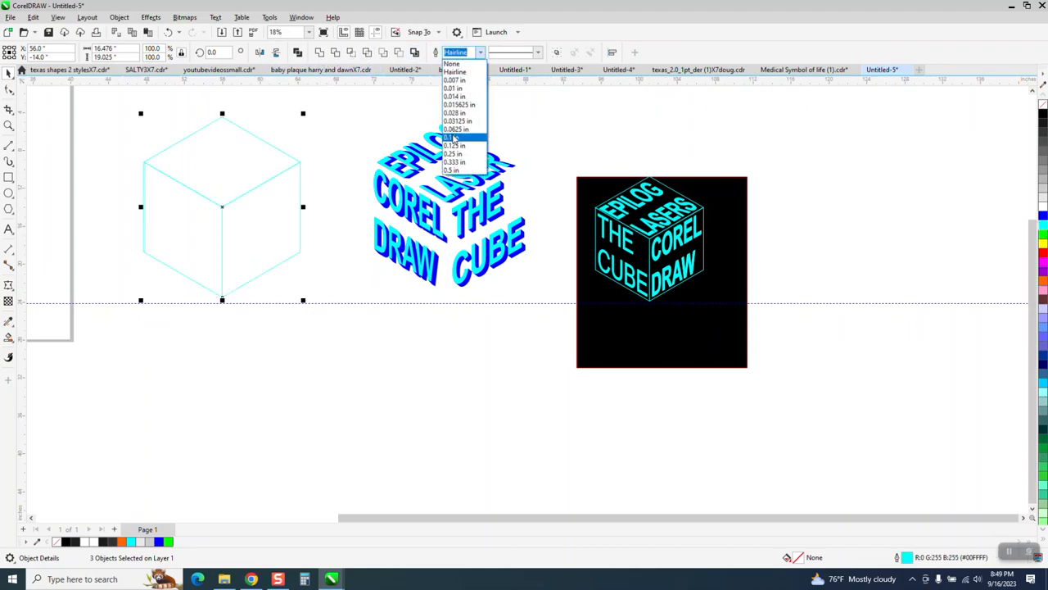
pyautogui.click(453, 139)
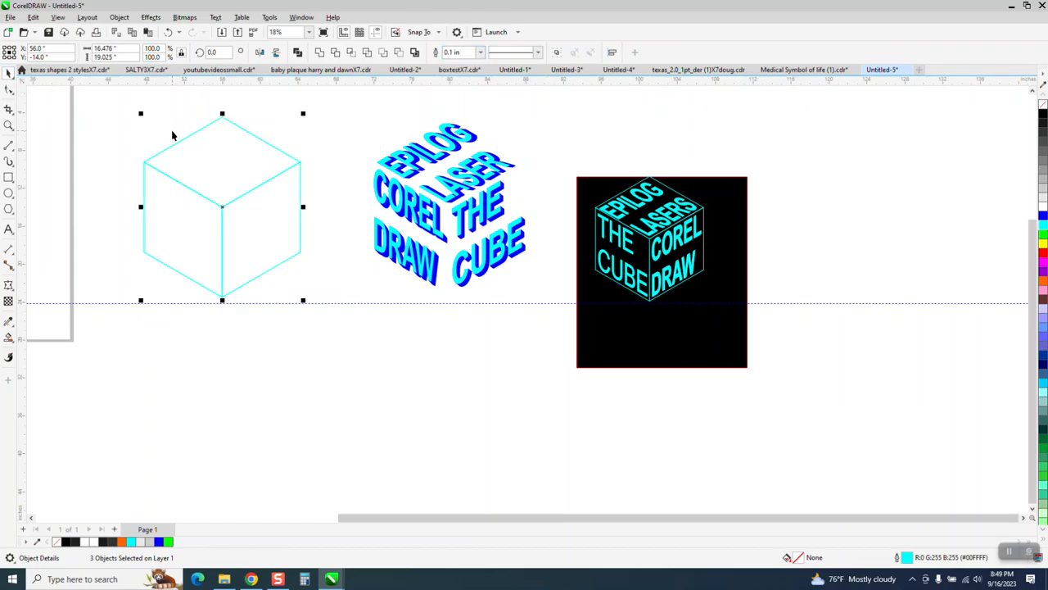
# Step: Move the cyan cube outline 24 inches right over the shaped texts and place the black rectangle behind them
pyautogui.hotkey('shift', 'Right')
pyautogui.hotkey('shift', 'Right')
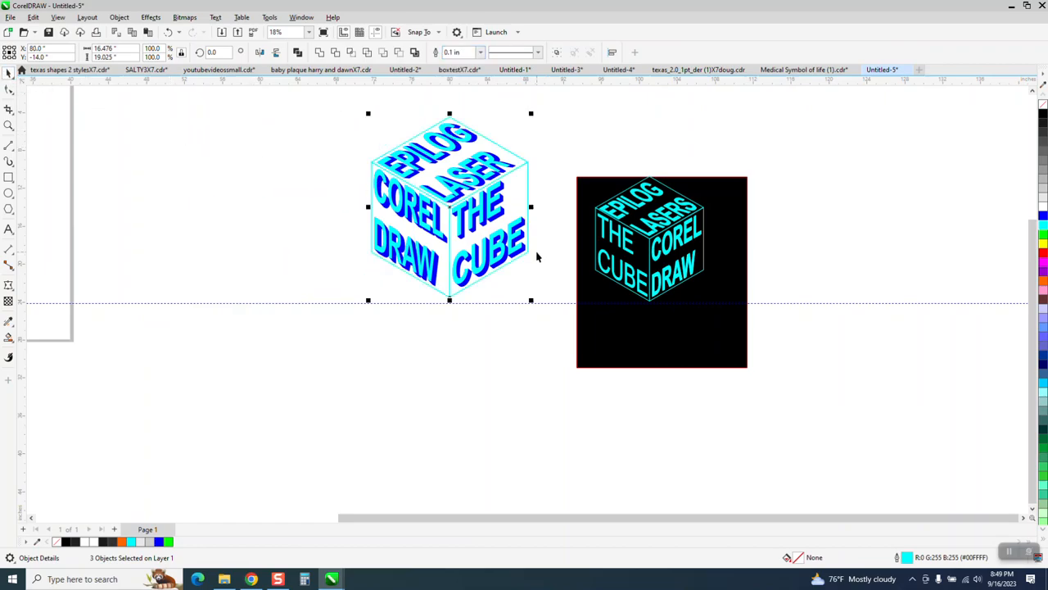
pyautogui.moveTo(581, 282); pyautogui.dragTo(369, 208)
pyautogui.click(8, 125)
pyautogui.moveTo(329, 100); pyautogui.dragTo(675, 342)
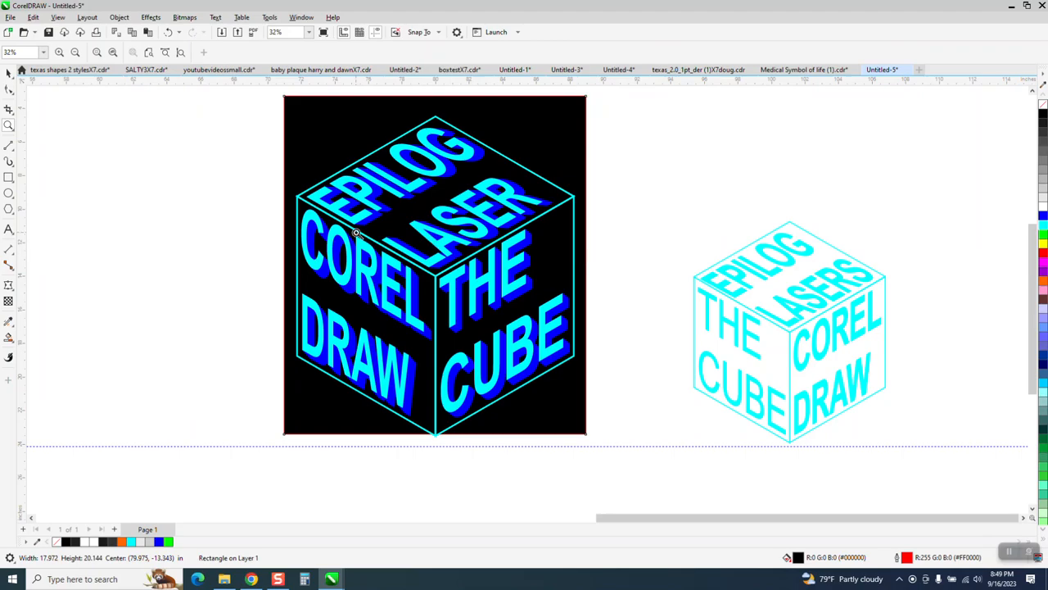
pyautogui.click(9, 72)
pyautogui.click(577, 269)
pyautogui.click(600, 276)
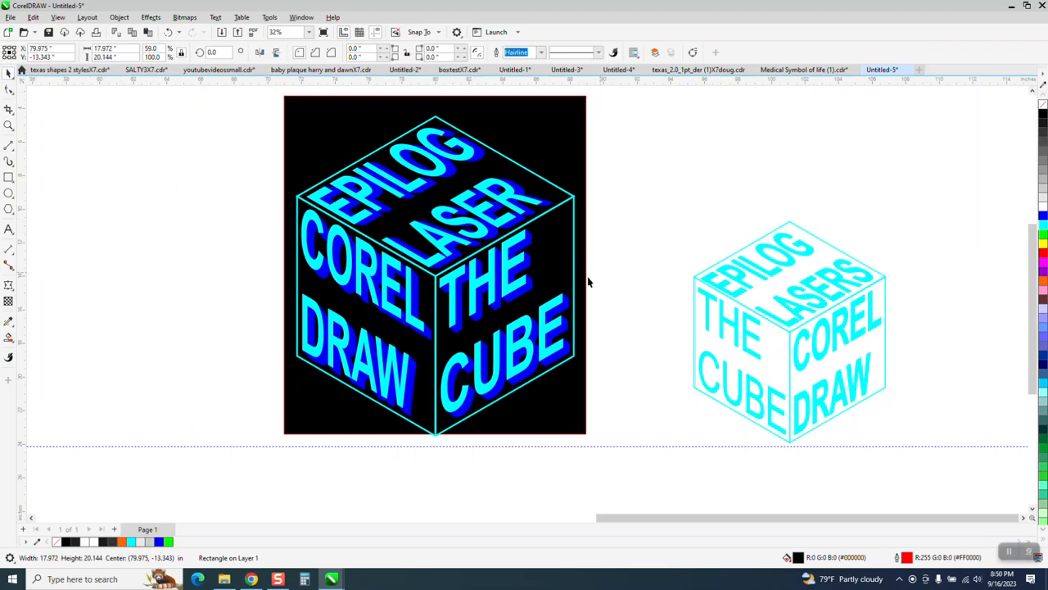
pyautogui.click(531, 288)
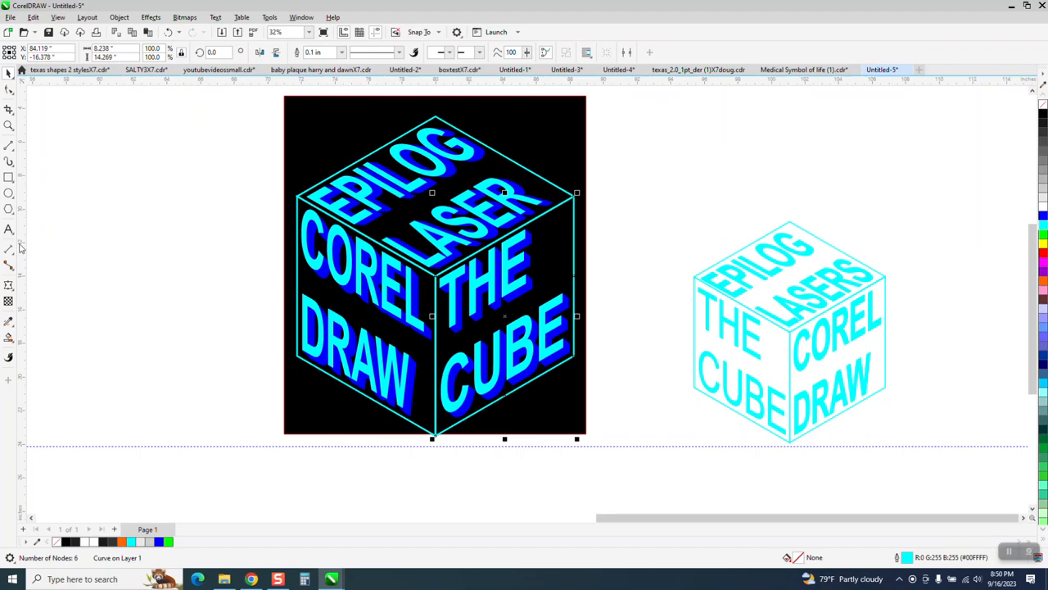
pyautogui.click(119, 17)
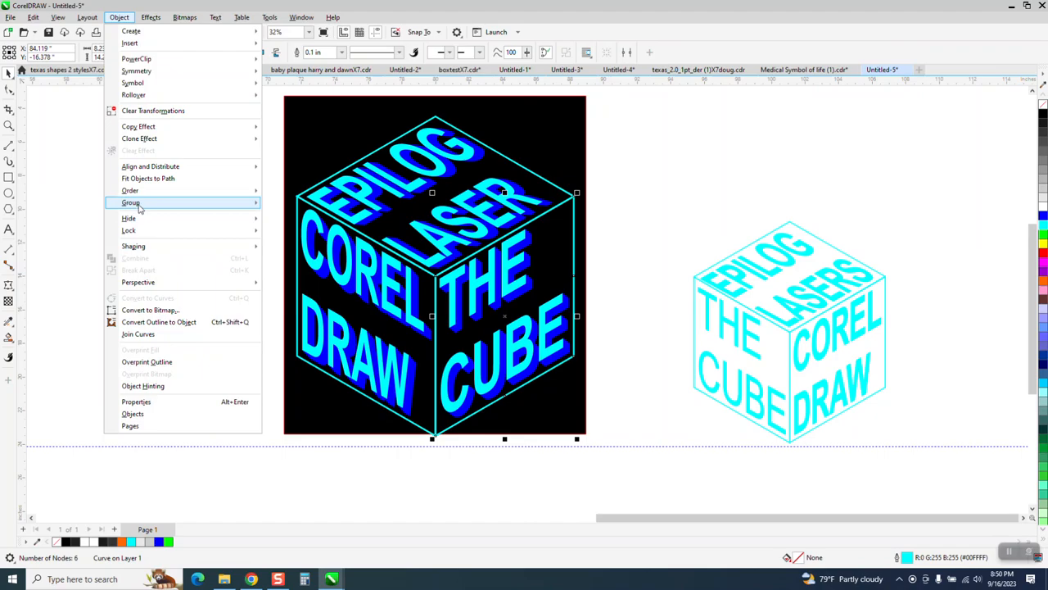
pyautogui.moveTo(250, 212)
pyautogui.click(709, 258)
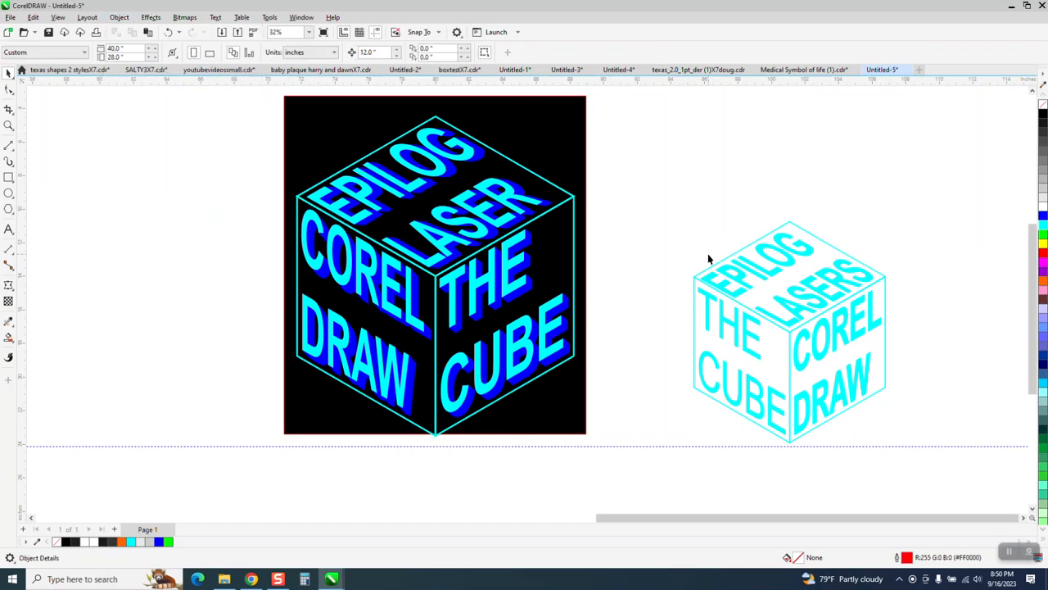
# Step: Move the cube's right face outline 12 inches right and the grouped THE CUBE text 36 inches right, clear of the black rectangle
pyautogui.click(558, 302)
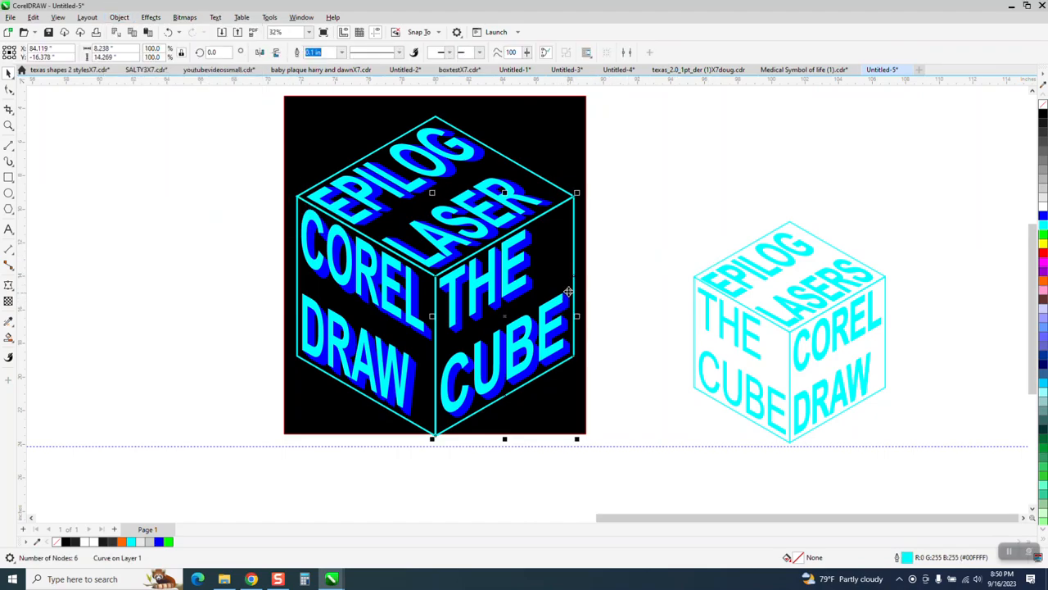
pyautogui.hotkey('ctrl', 'd')
pyautogui.click(565, 303)
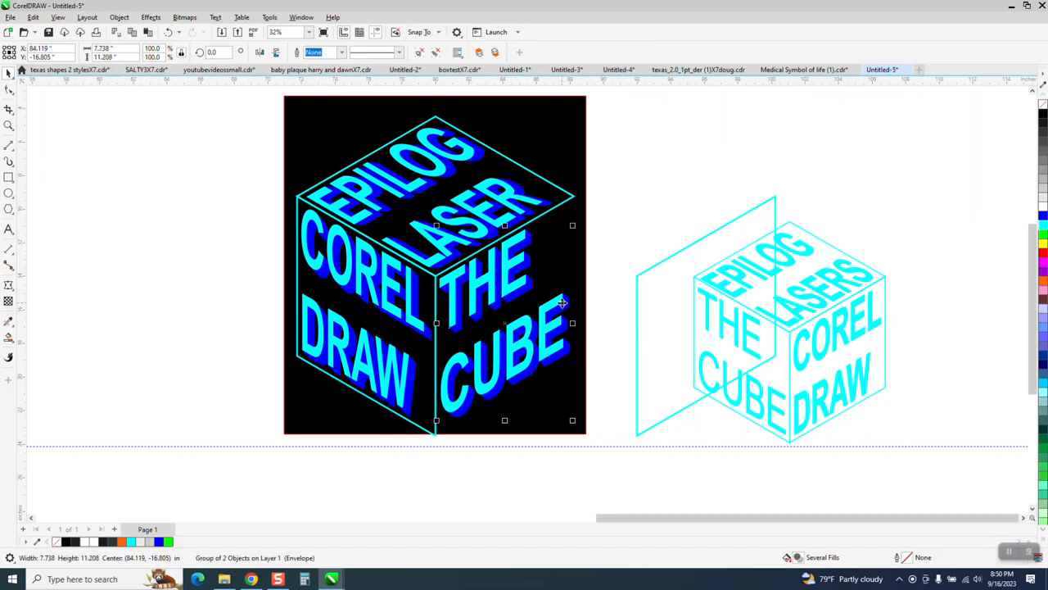
pyautogui.press('Right')
pyautogui.press('Right')
pyautogui.press('Right')
pyautogui.scroll(-2, 727, 357)
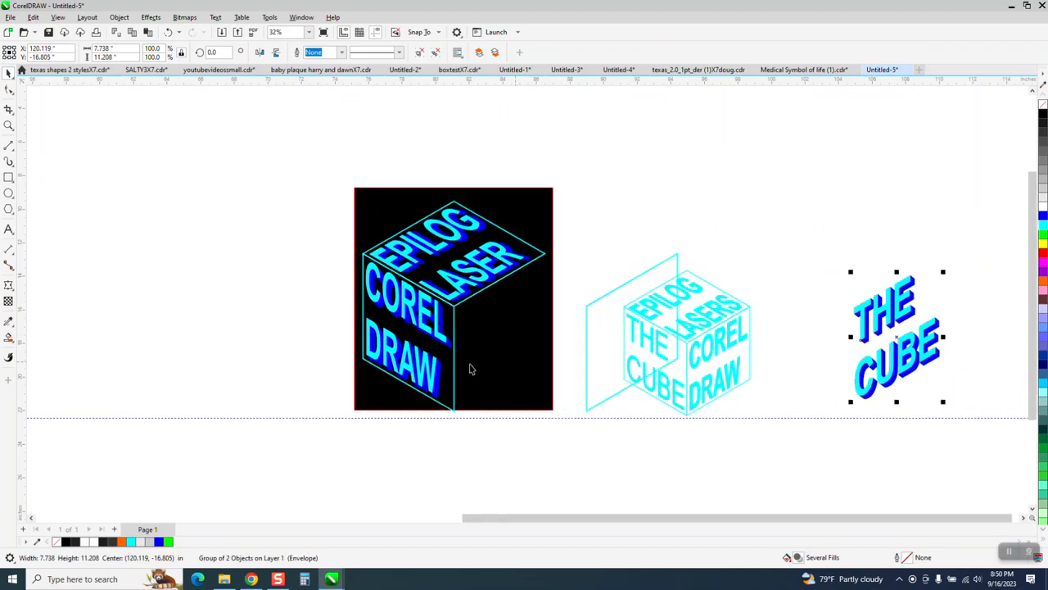
# Step: Ungroup the separated THE CUBE group into its cyan text and its blue block shadow
pyautogui.click(9, 126)
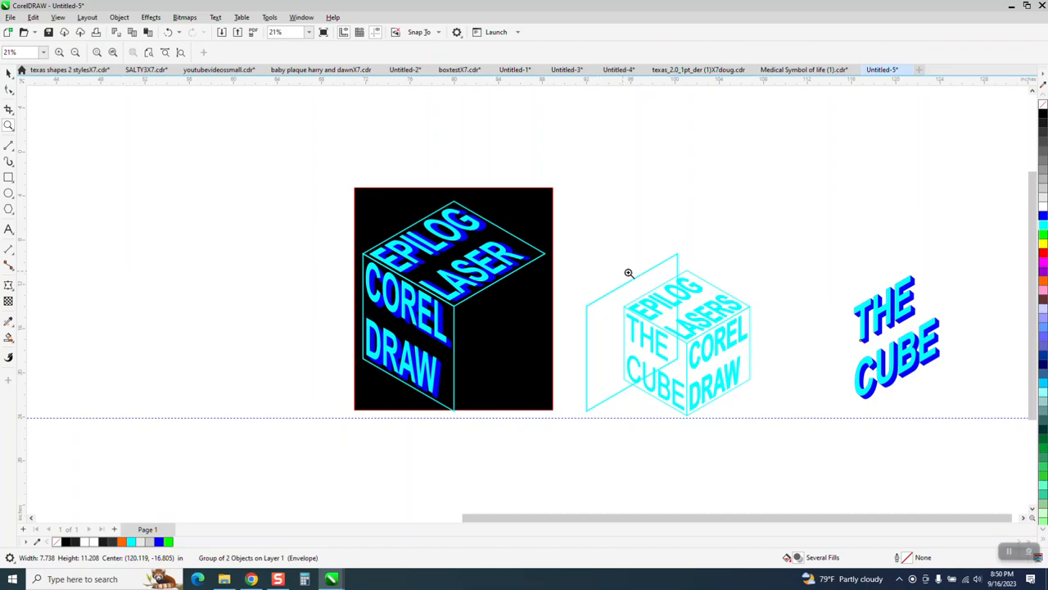
pyautogui.moveTo(800, 281); pyautogui.dragTo(983, 403)
pyautogui.click(8, 74)
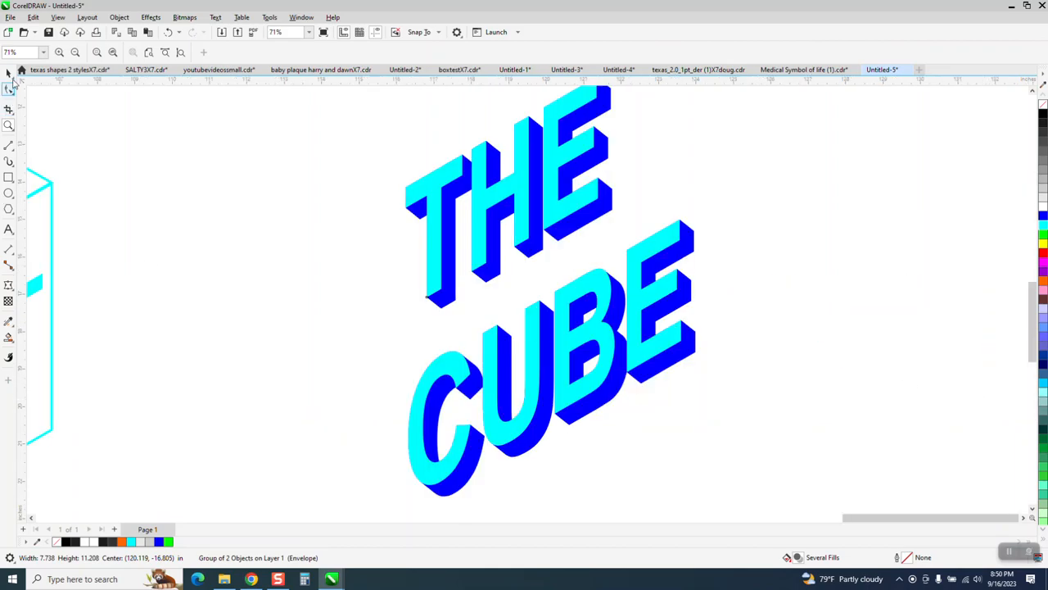
pyautogui.click(427, 204)
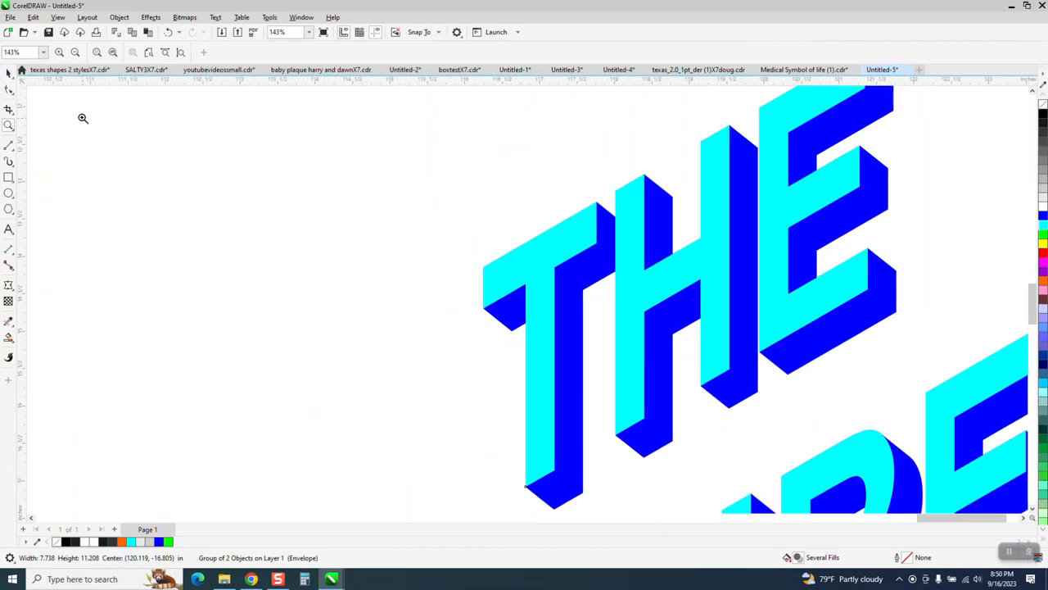
pyautogui.scroll(-1, 393, 219)
pyautogui.press('space')
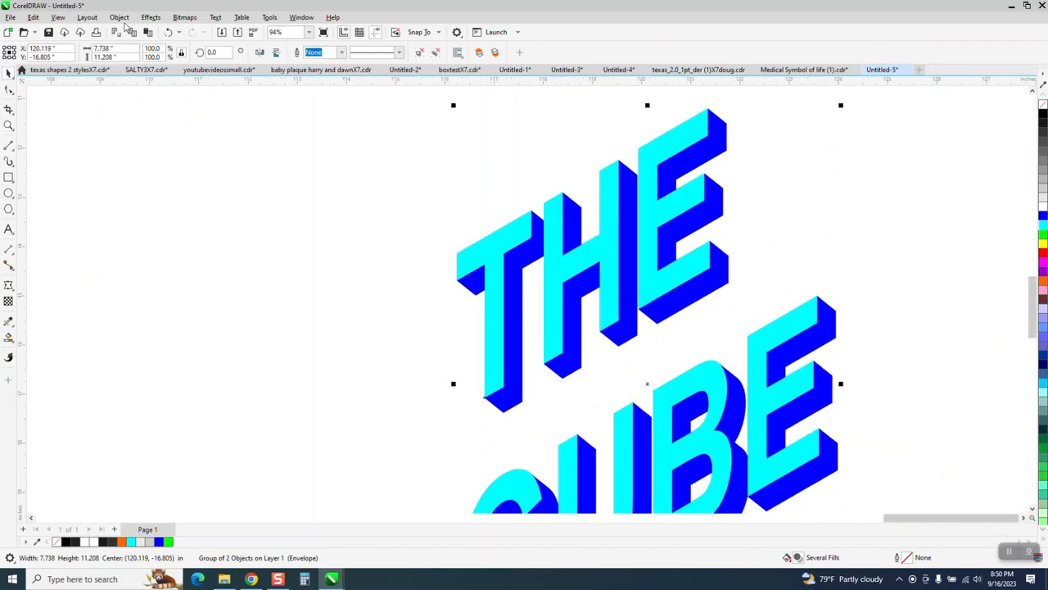
pyautogui.click(119, 17)
pyautogui.moveTo(142, 203)
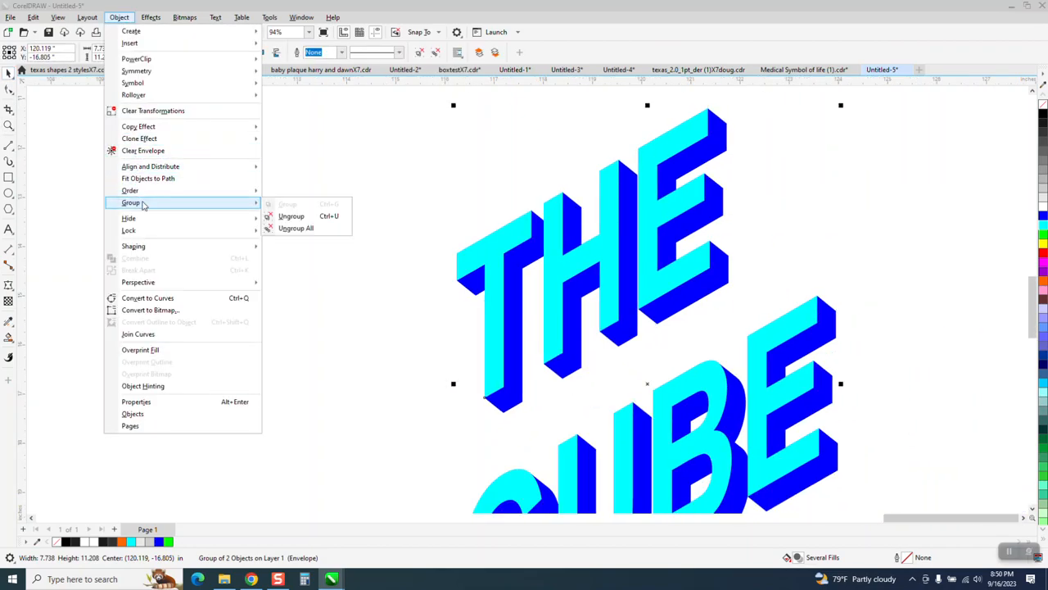
pyautogui.click(277, 215)
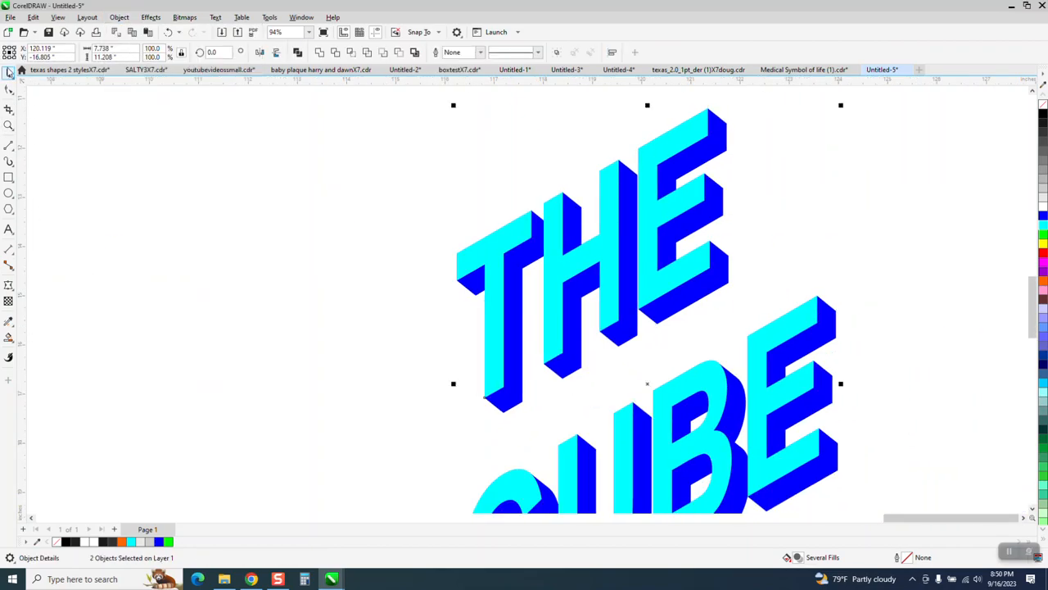
# Step: Apply a Gaussian Blur with a radius of 20.3 pixels to the blue shadow of the THE CUBE text
pyautogui.click(684, 351)
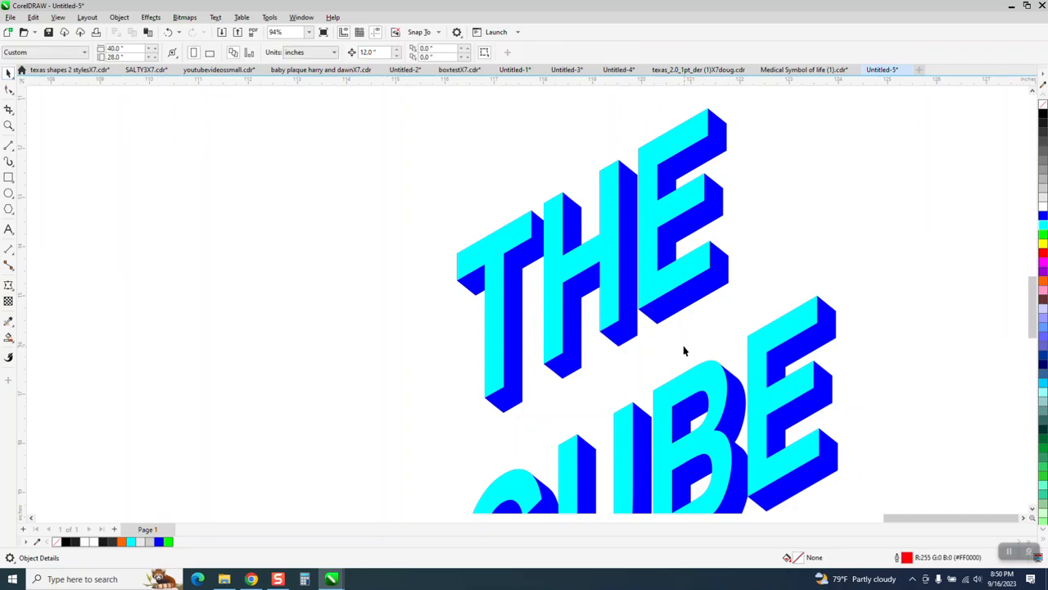
pyautogui.click(619, 335)
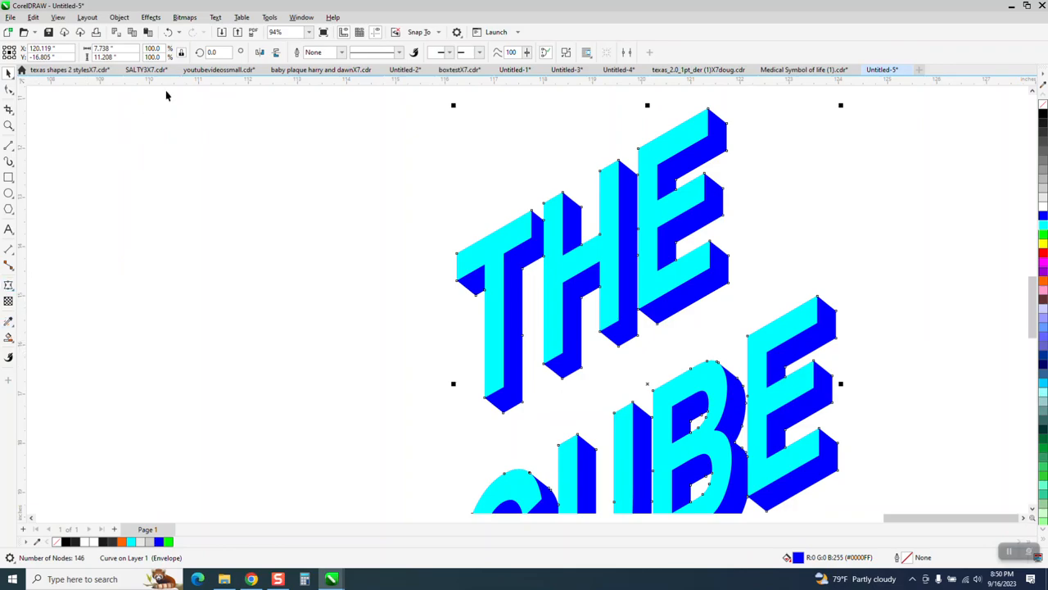
pyautogui.click(151, 18)
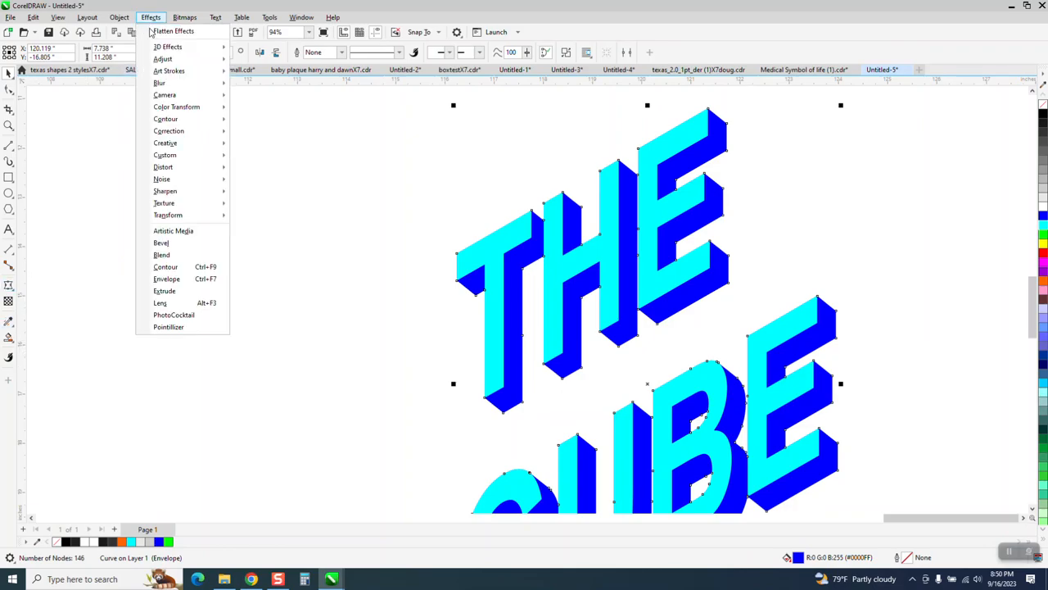
pyautogui.moveTo(159, 86)
pyautogui.click(258, 127)
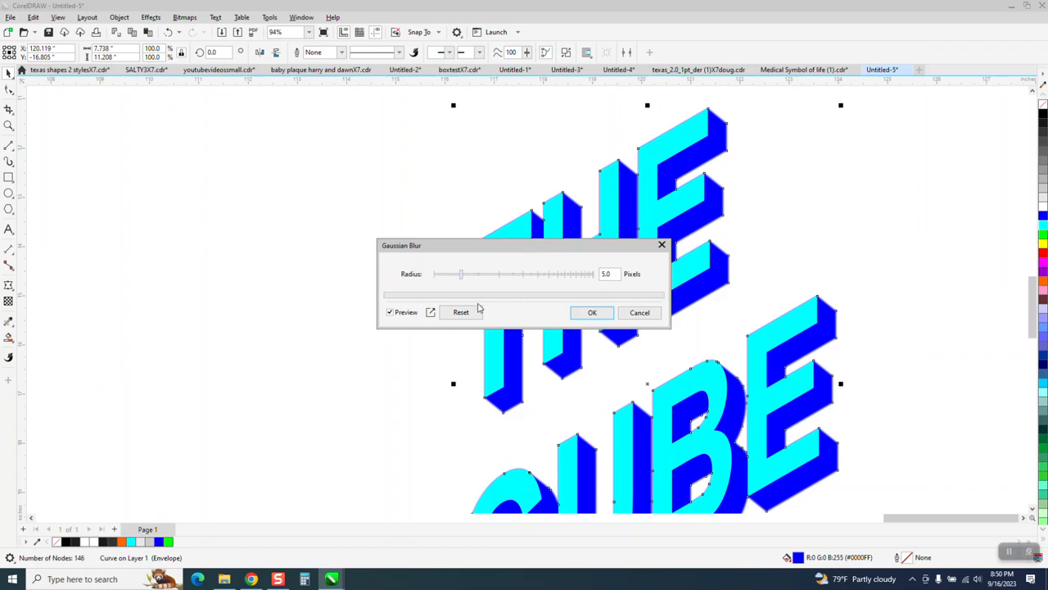
pyautogui.moveTo(462, 283); pyautogui.dragTo(500, 281)
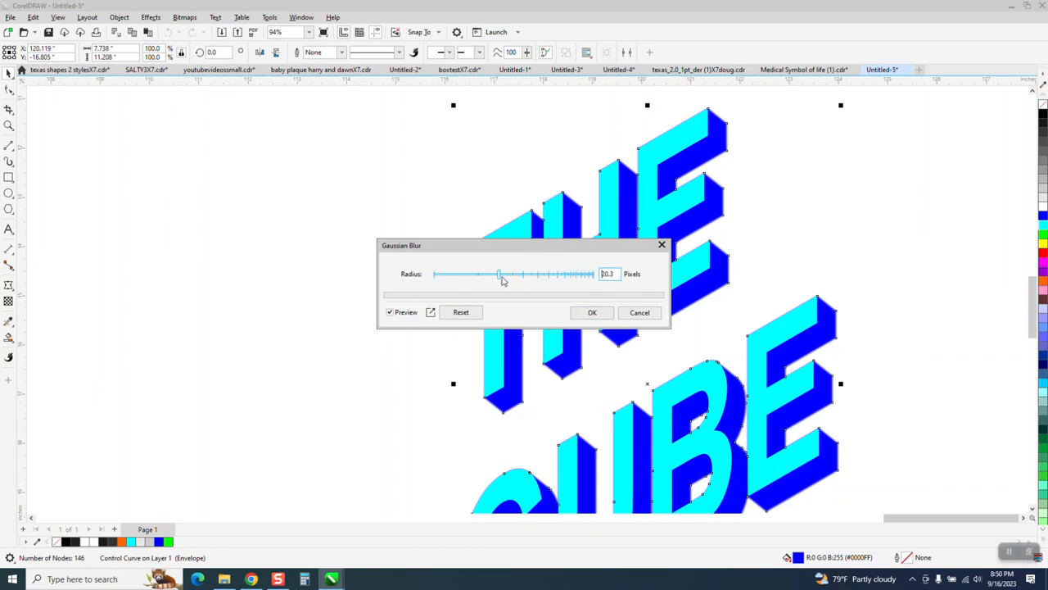
pyautogui.click(588, 310)
pyautogui.scroll(-4, 586, 307)
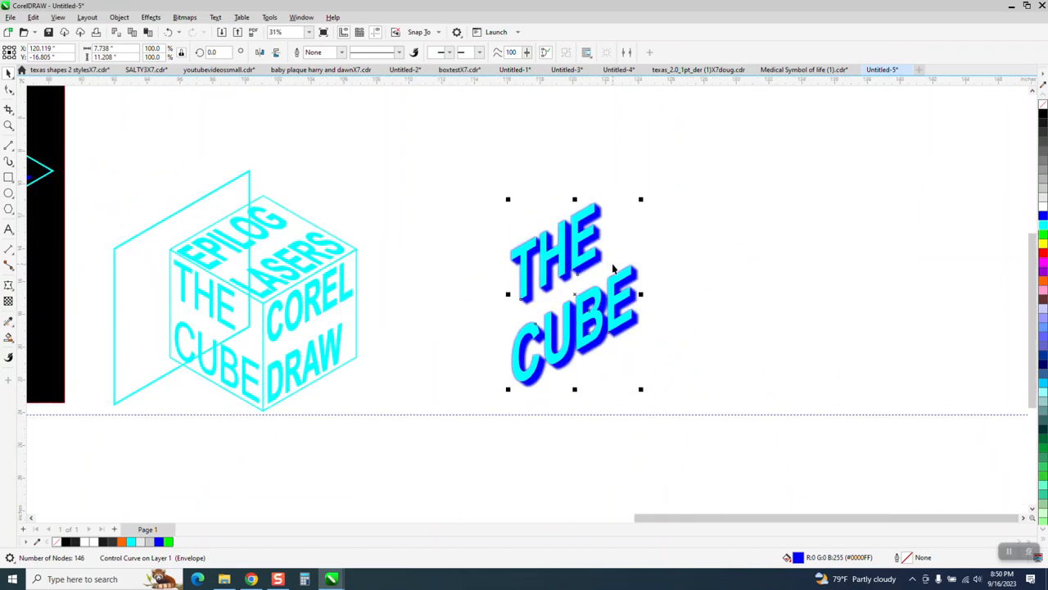
pyautogui.click(616, 267)
pyautogui.scroll(-1, 737, 287)
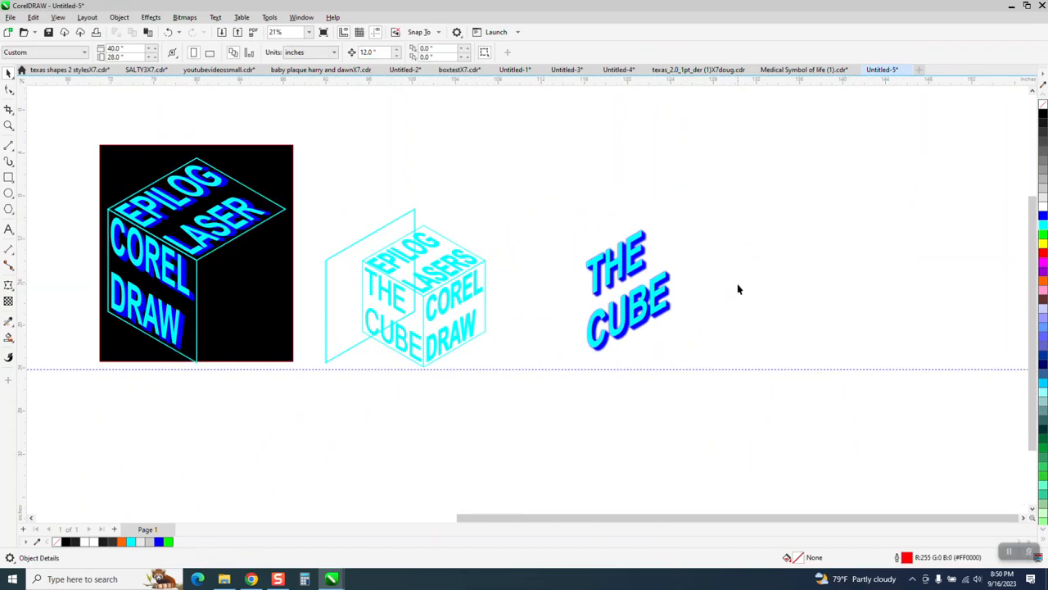
# Step: Move the cyan THE CUBE text and its blurred shadow 36 inches left and the face outline 12 inches left, back onto the cube
pyautogui.click(654, 302)
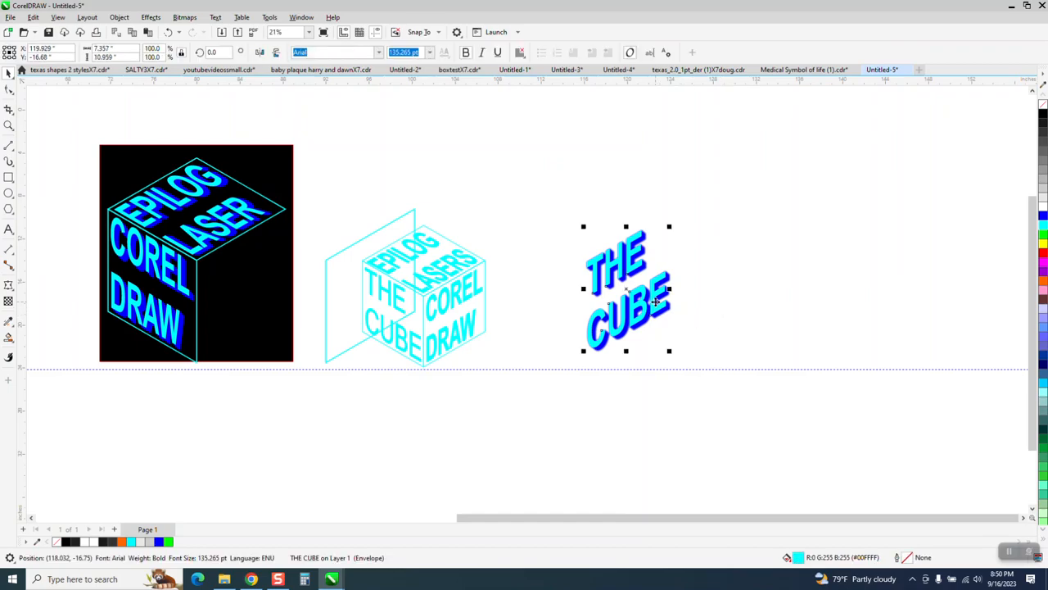
pyautogui.press('Left')
pyautogui.press('Left')
pyautogui.press('Left')
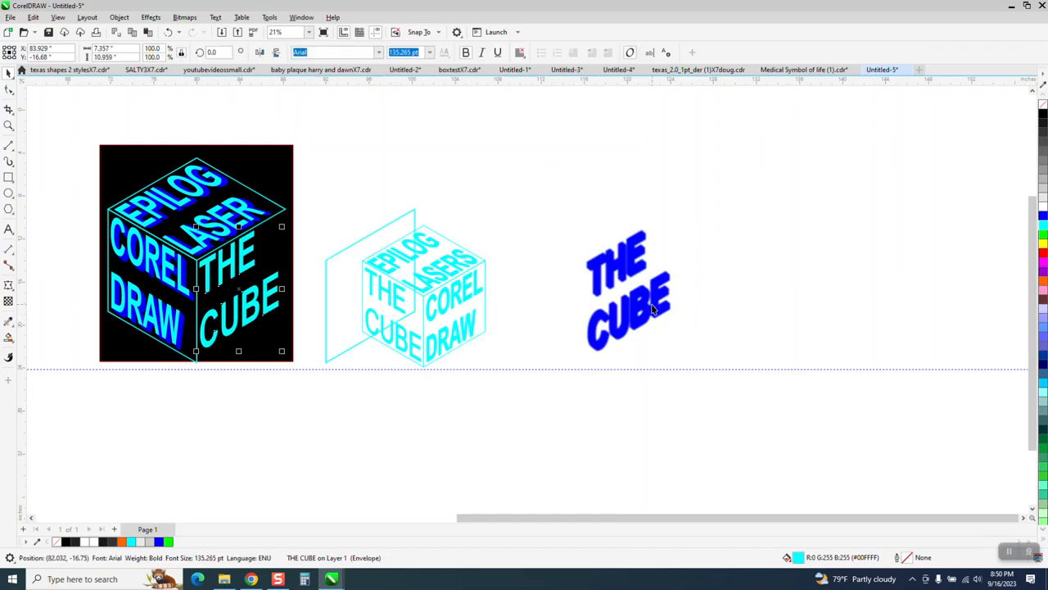
pyautogui.click(627, 274)
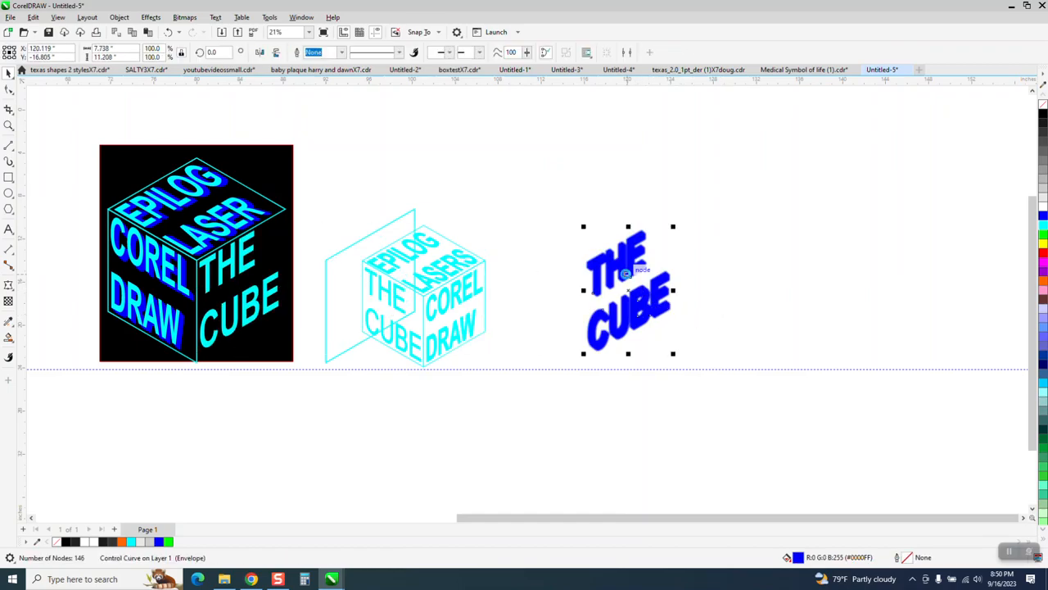
pyautogui.press('Left')
pyautogui.press('Left')
pyautogui.press('Left')
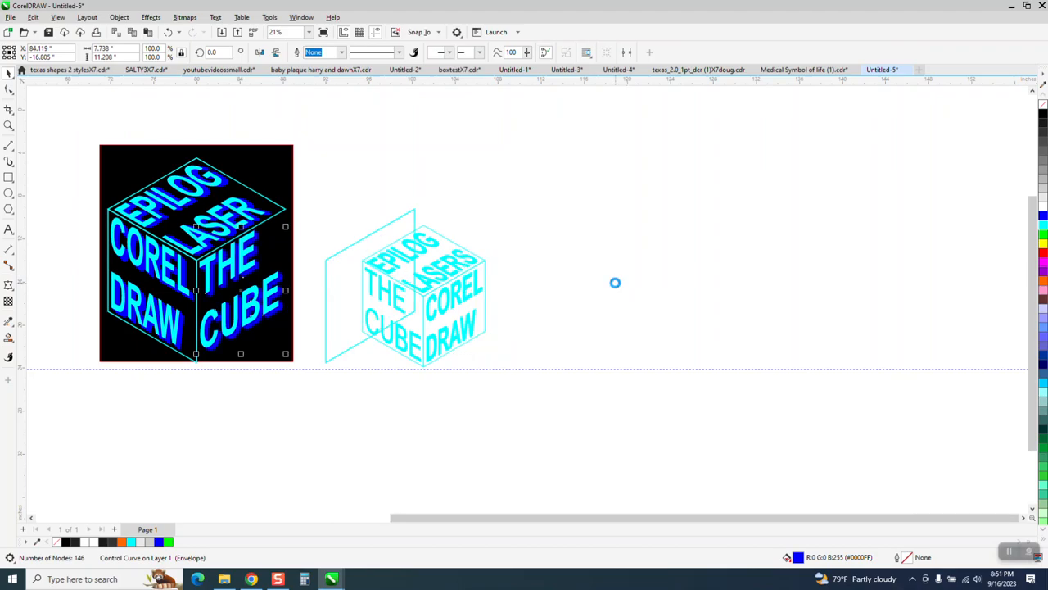
pyautogui.click(415, 215)
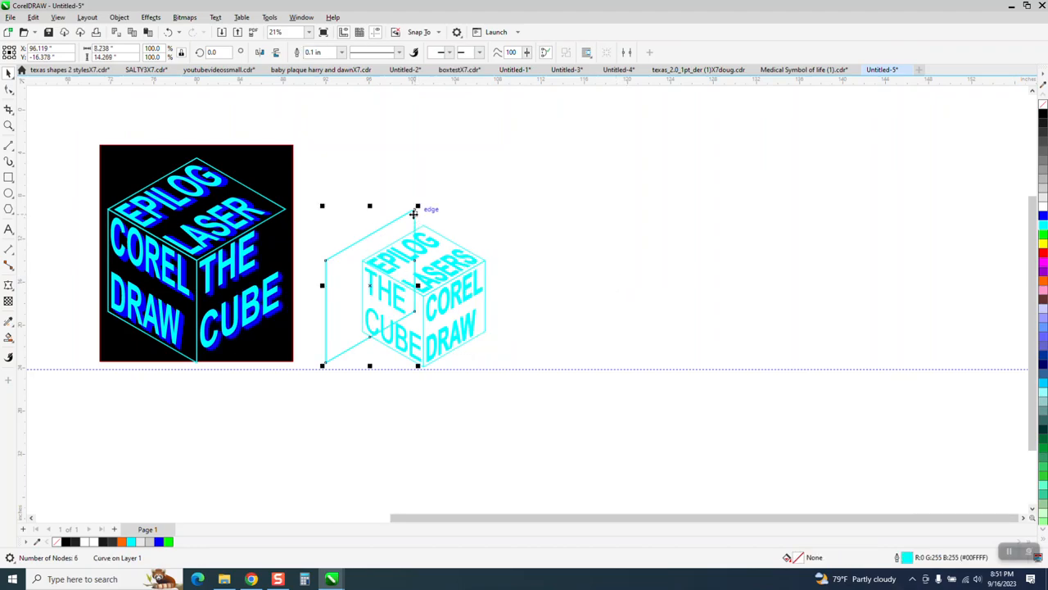
pyautogui.press('Left')
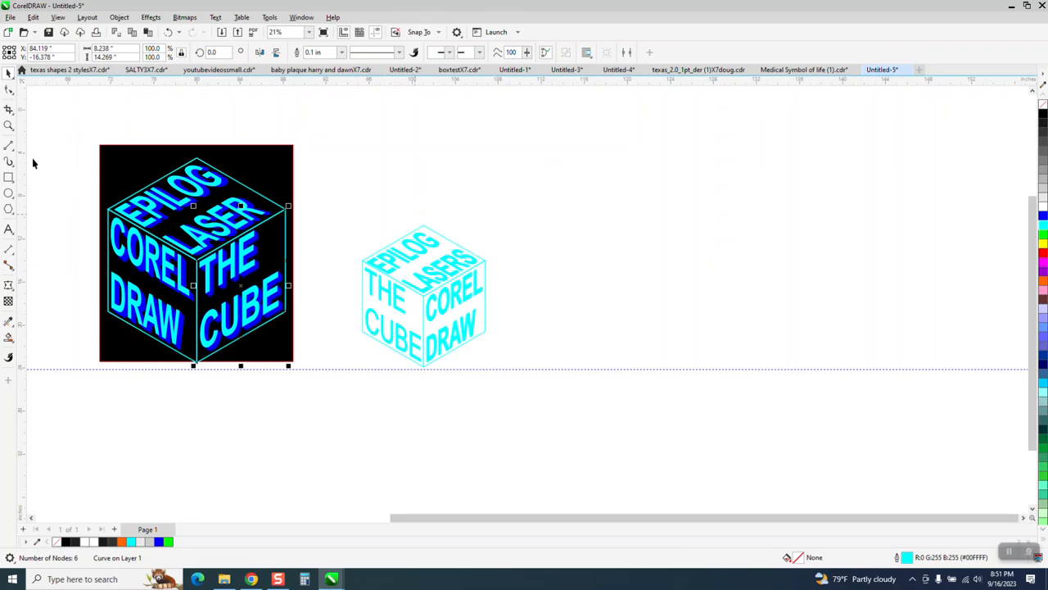
# Step: Move the cyan outline of the cube's right face 12 inches right, away from the THE CUBE text
pyautogui.click(9, 126)
pyautogui.moveTo(131, 214); pyautogui.dragTo(328, 348)
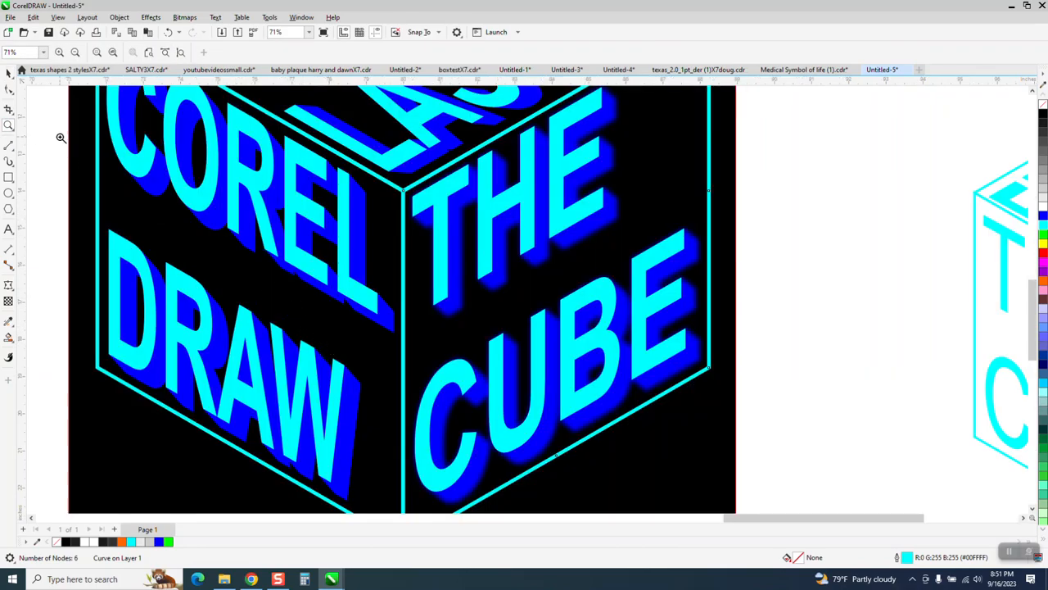
pyautogui.click(8, 72)
pyautogui.click(788, 311)
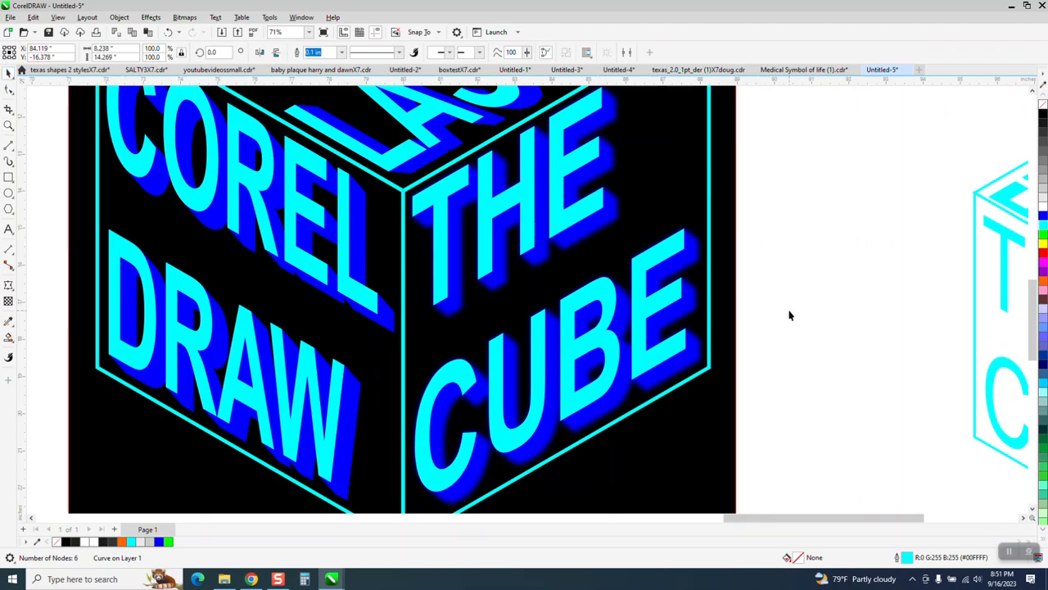
pyautogui.click(692, 354)
pyautogui.press('Right')
# Step: Apply another Gaussian Blur with an 89.9 pixel radius to the THE CUBE shadow, and return the face outline 12 inches left onto the cube
pyautogui.click(700, 355)
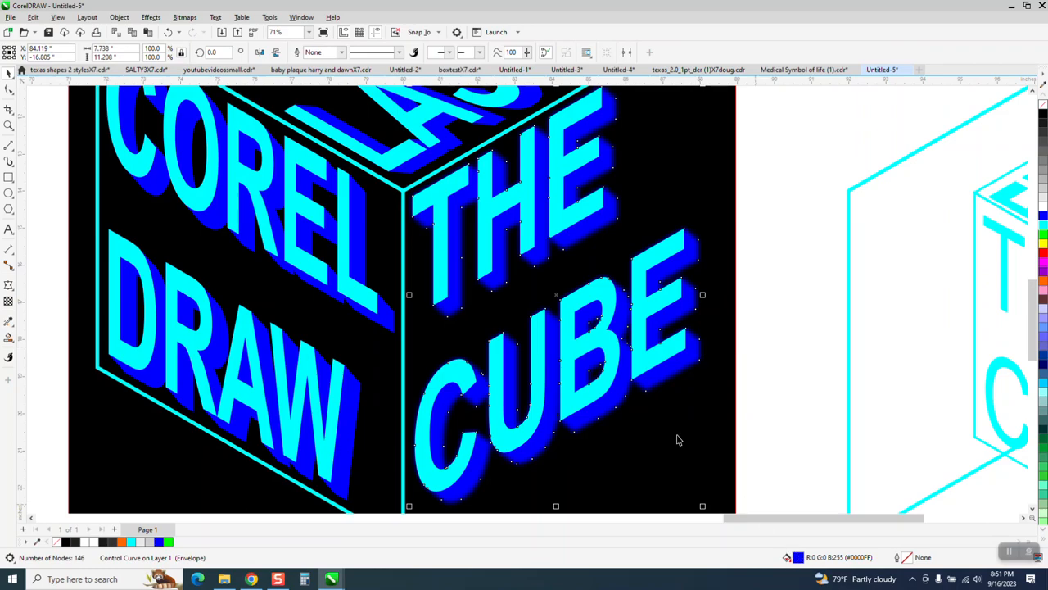
pyautogui.click(152, 18)
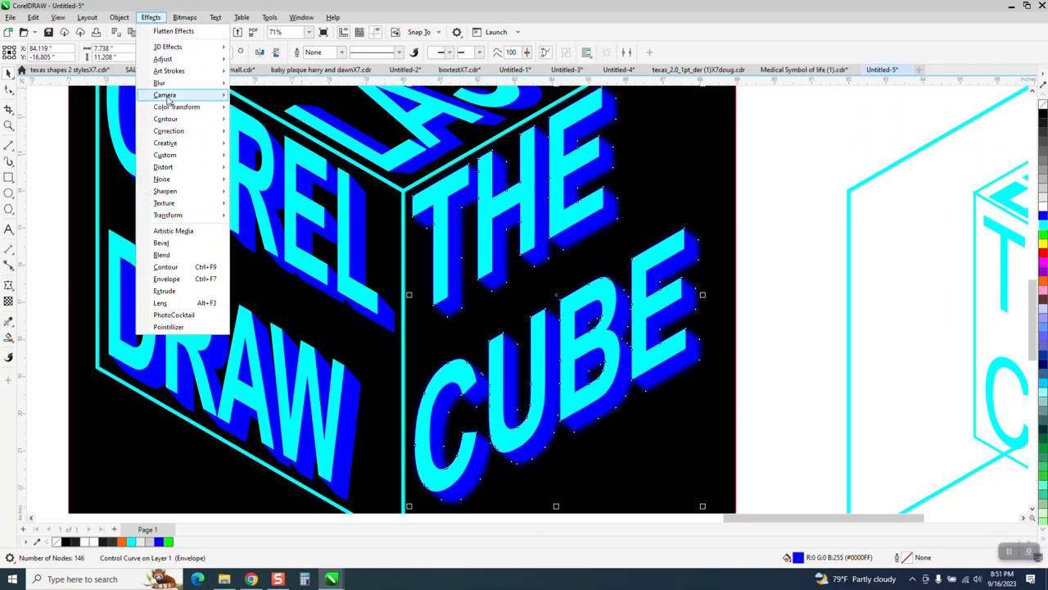
pyautogui.moveTo(166, 85)
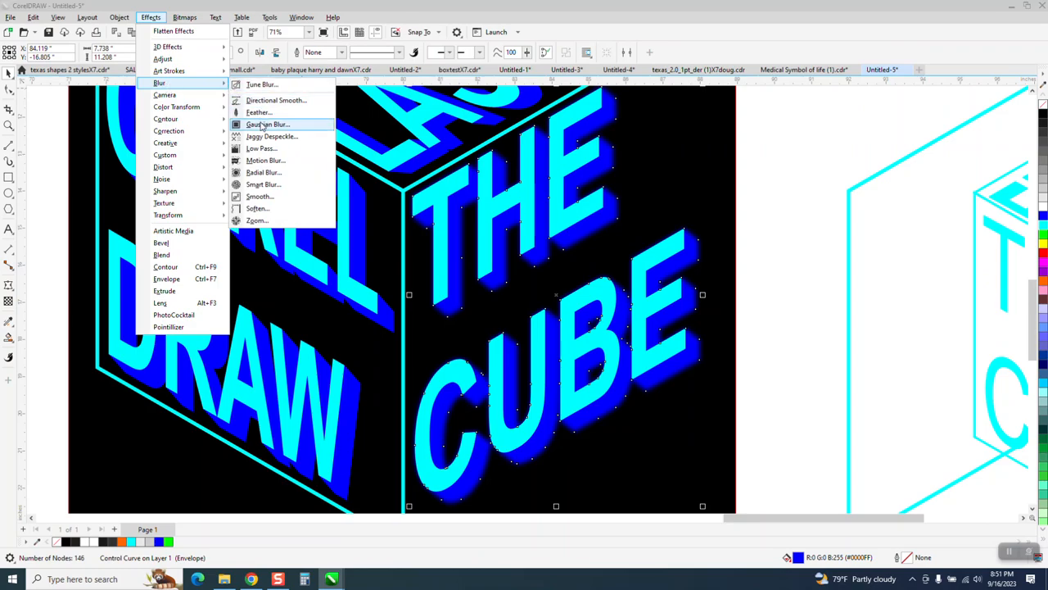
pyautogui.click(266, 124)
pyautogui.moveTo(558, 248); pyautogui.dragTo(831, 312)
pyautogui.moveTo(771, 340); pyautogui.dragTo(823, 339)
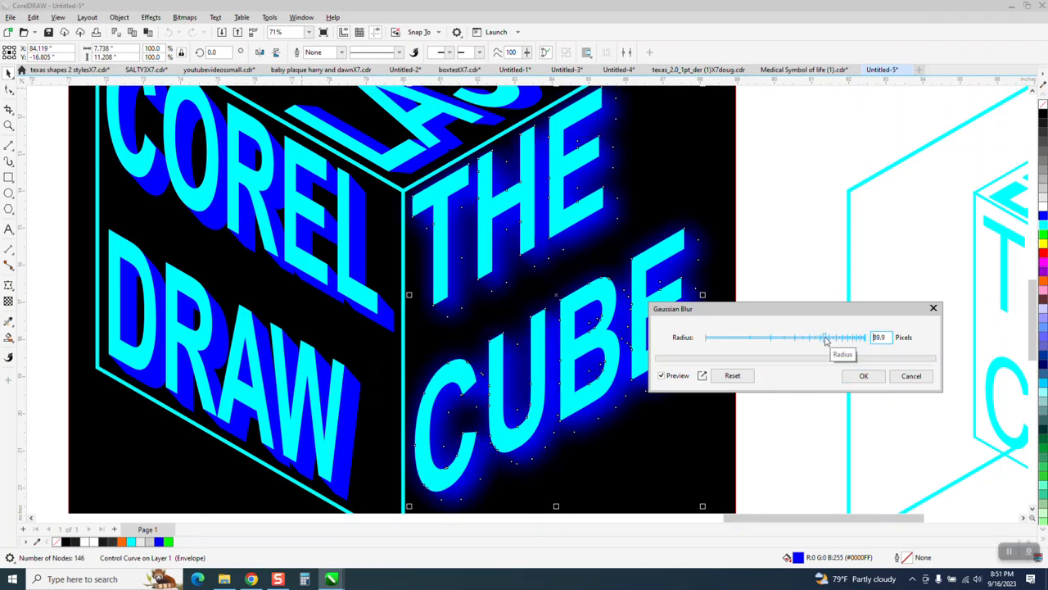
pyautogui.click(861, 376)
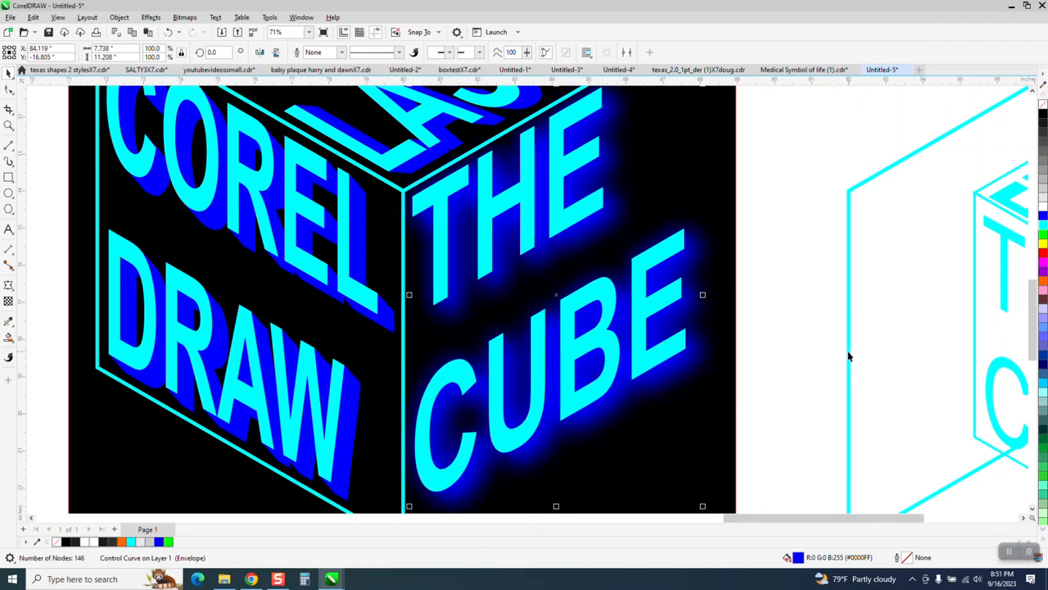
pyautogui.click(848, 350)
pyautogui.press('Left')
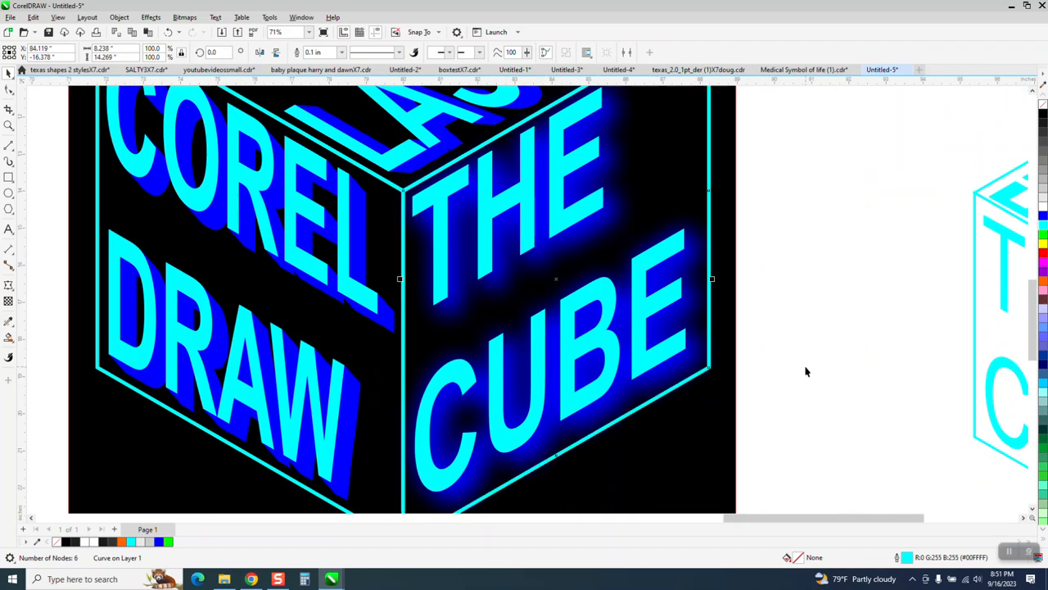
# Step: Move the cube's left face outline 12 inches left and the COREL DRAW text with its shadow 24 inches left, off the black background
pyautogui.scroll(-2, 455, 230)
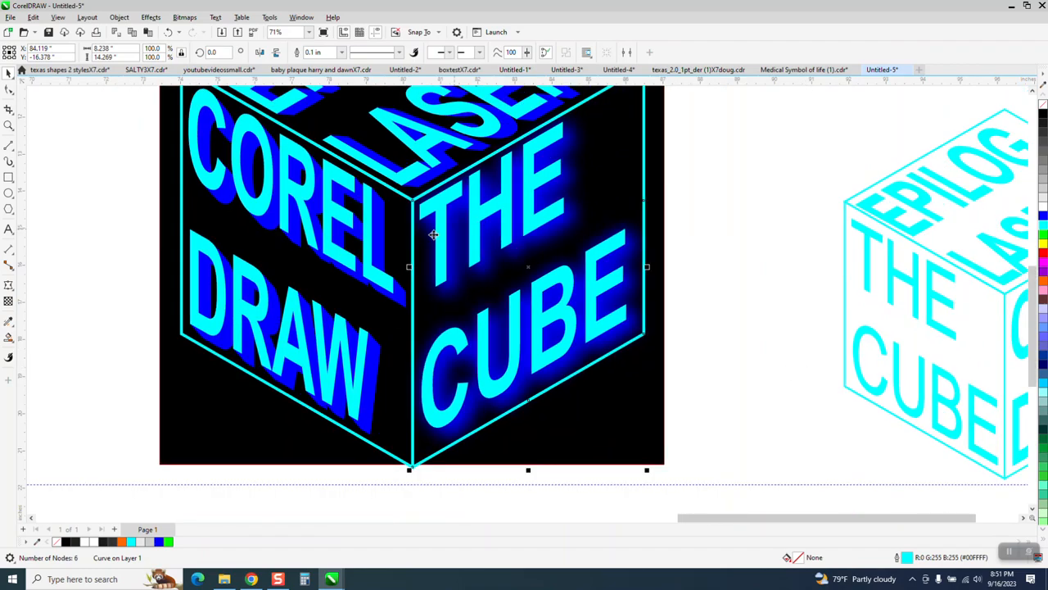
pyautogui.press('Left')
pyautogui.click(389, 344)
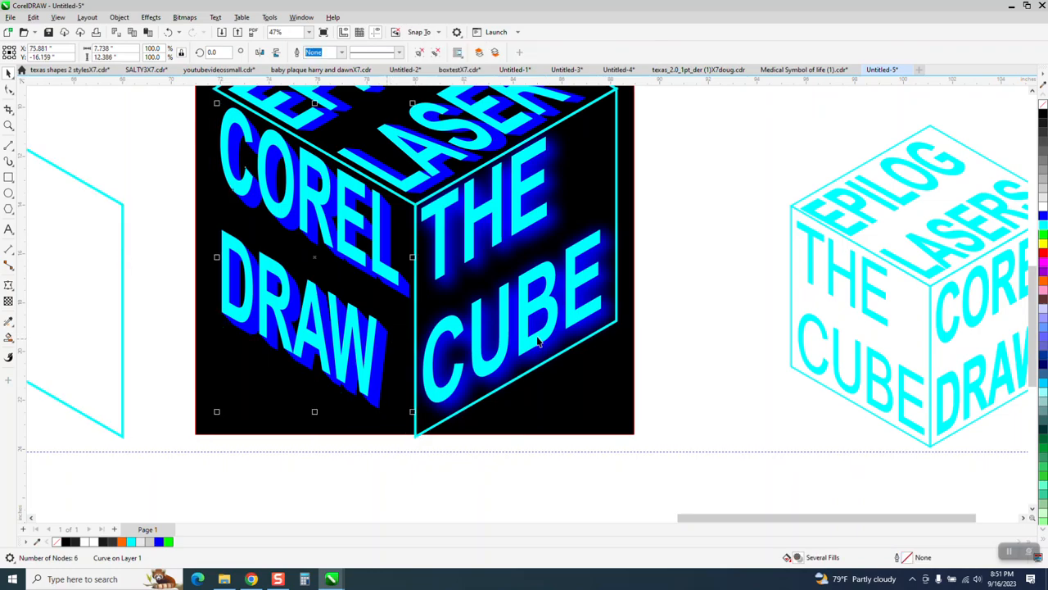
pyautogui.scroll(-3, 681, 342)
pyautogui.press('Left')
pyautogui.press('Left')
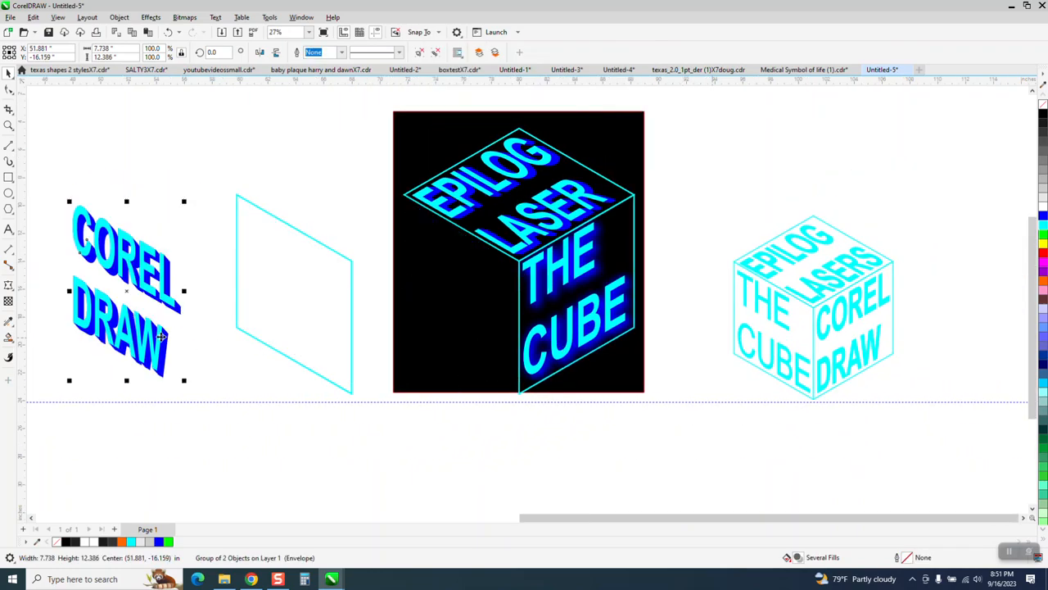
pyautogui.click(119, 17)
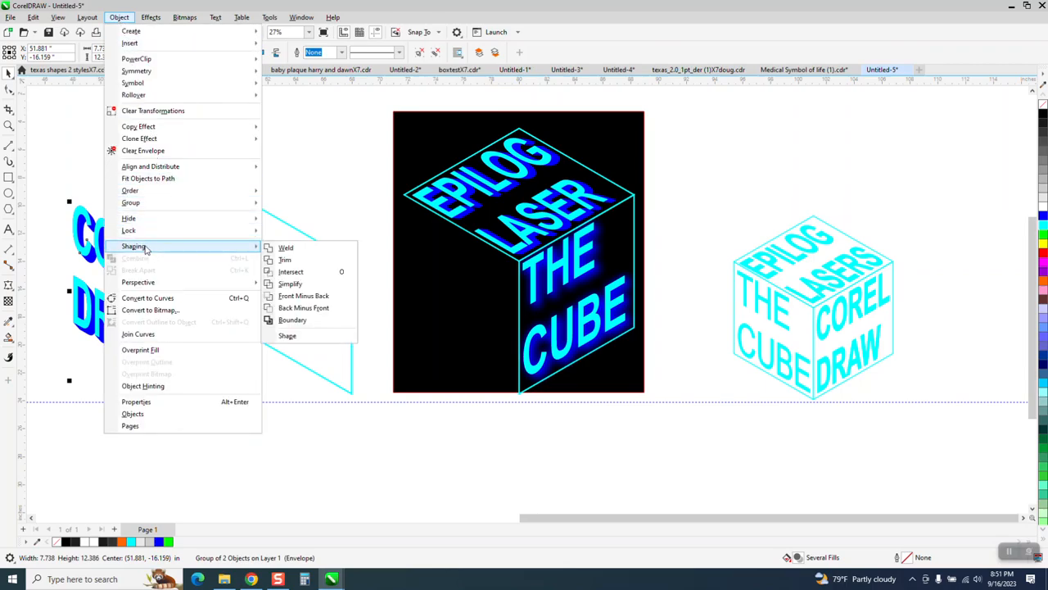
pyautogui.moveTo(132, 193)
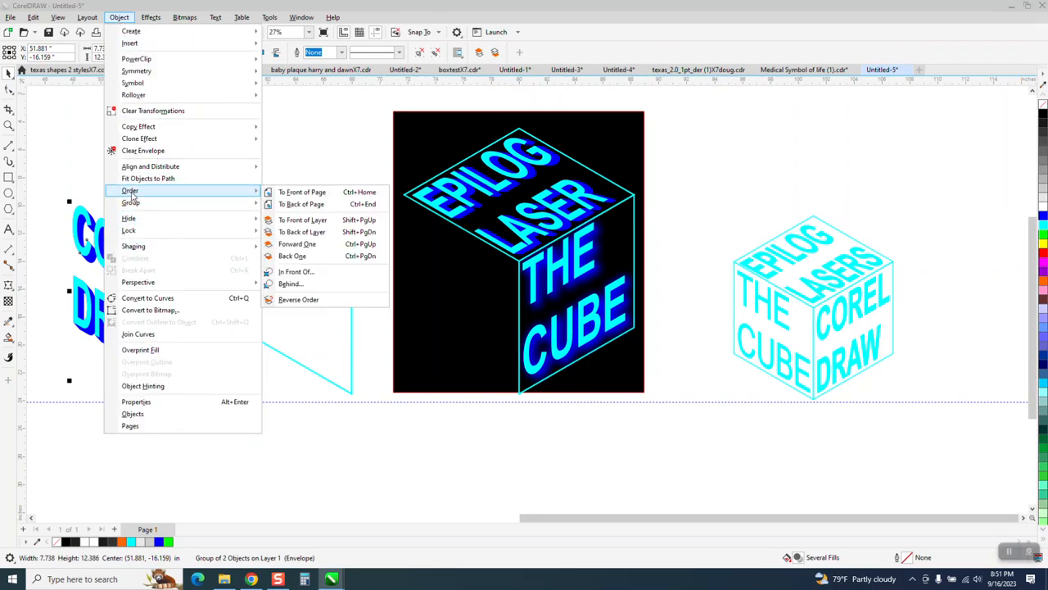
pyautogui.click(315, 207)
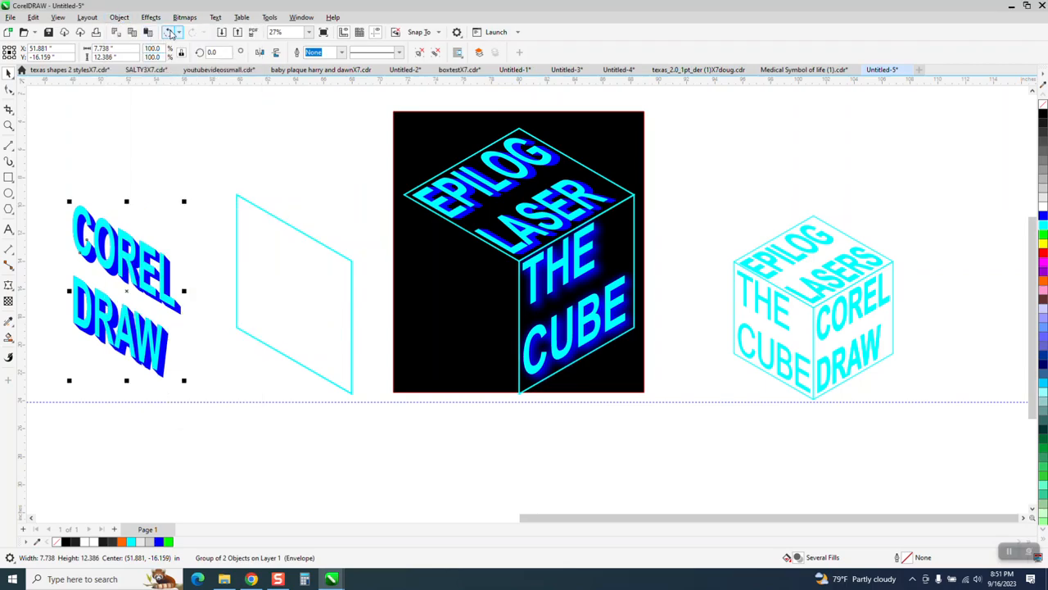
# Step: Ungroup the cyan COREL DRAW text from its blue shadow and select only the shadow
pyautogui.click(120, 18)
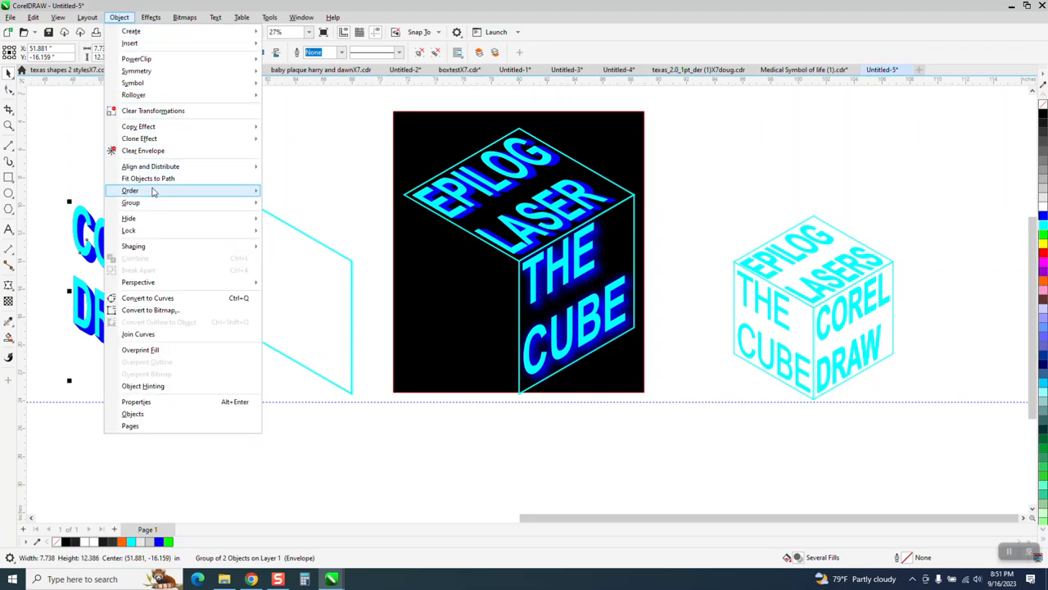
pyautogui.moveTo(166, 207)
pyautogui.click(283, 216)
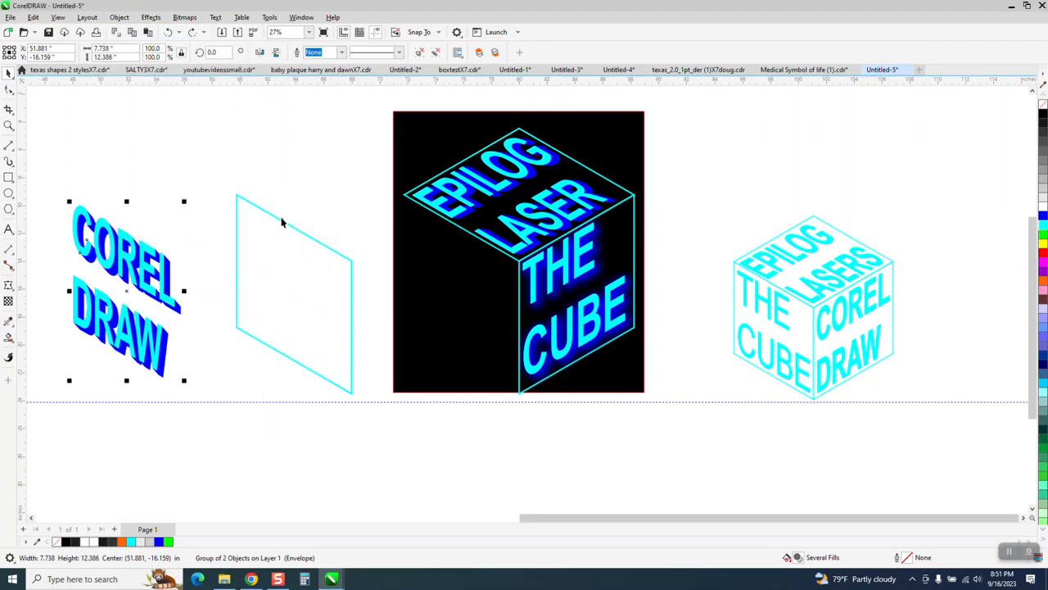
pyautogui.click(222, 216)
pyautogui.click(164, 348)
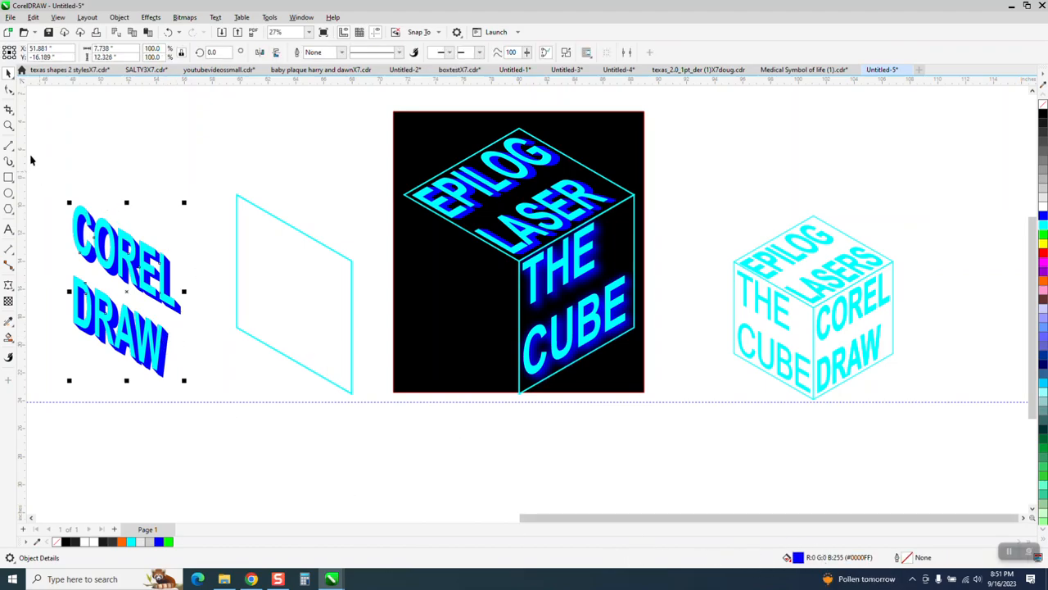
# Step: Try a vertical blue-to-white fountain fill across the entire COREL DRAW shadow, and undo the fill
pyautogui.click(7, 124)
pyautogui.moveTo(47, 199); pyautogui.dragTo(339, 390)
pyautogui.click(9, 73)
pyautogui.click(385, 259)
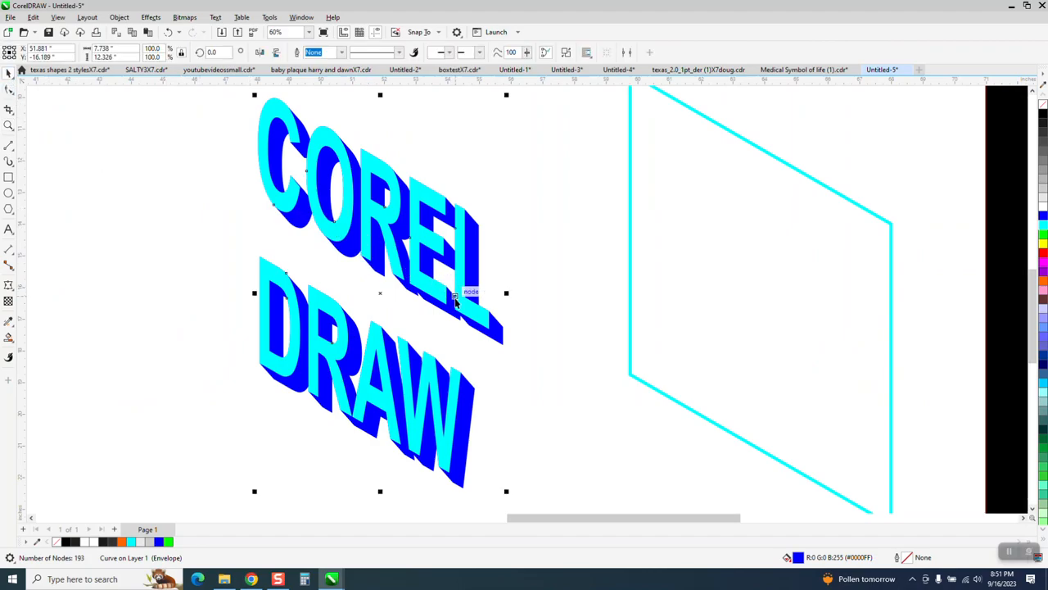
pyautogui.click(13, 341)
pyautogui.click(50, 337)
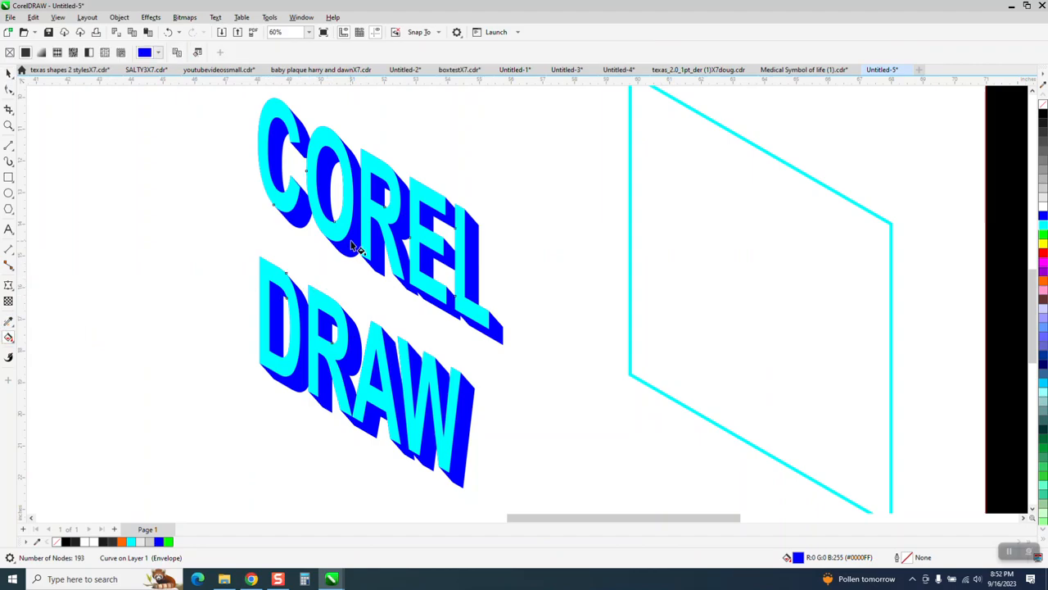
pyautogui.moveTo(355, 220)
pyautogui.mouseDown()
pyautogui.moveTo(346, 417)
pyautogui.moveTo(356, 459)
pyautogui.moveTo(353, 444)
pyautogui.mouseUp()
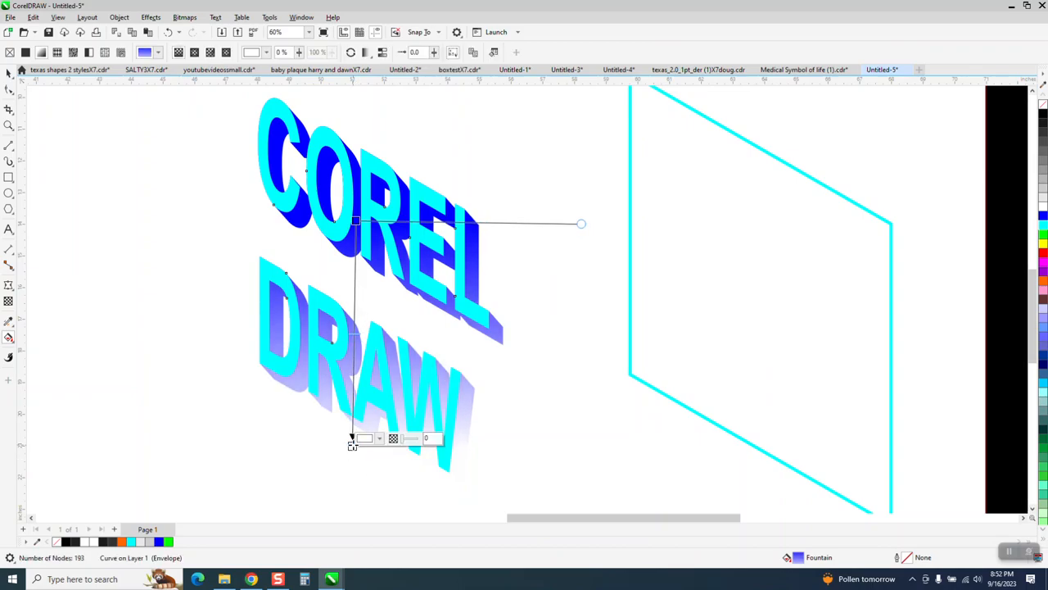
pyautogui.click(169, 33)
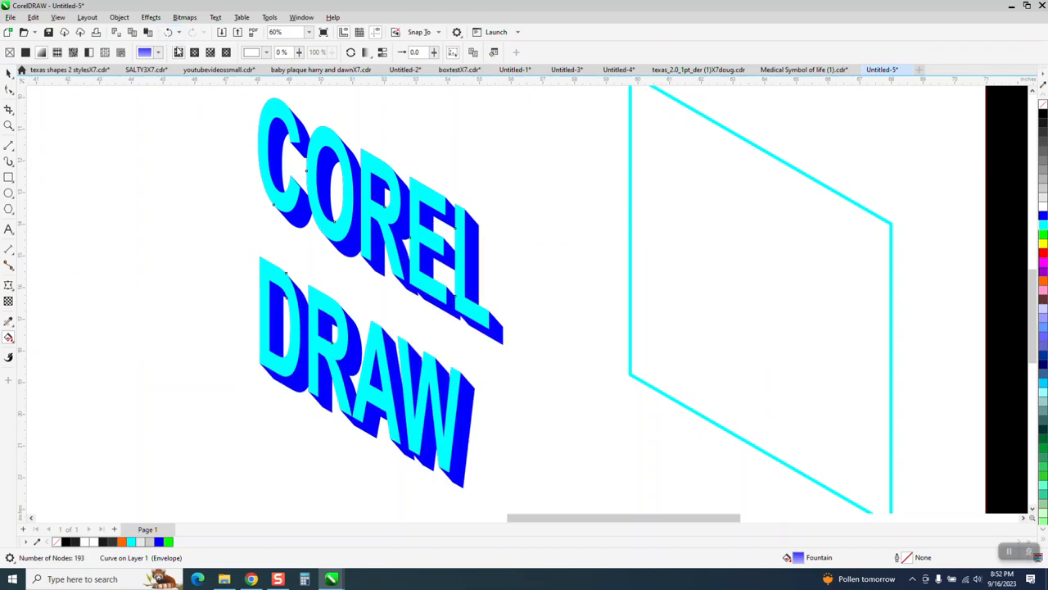
pyautogui.click(9, 73)
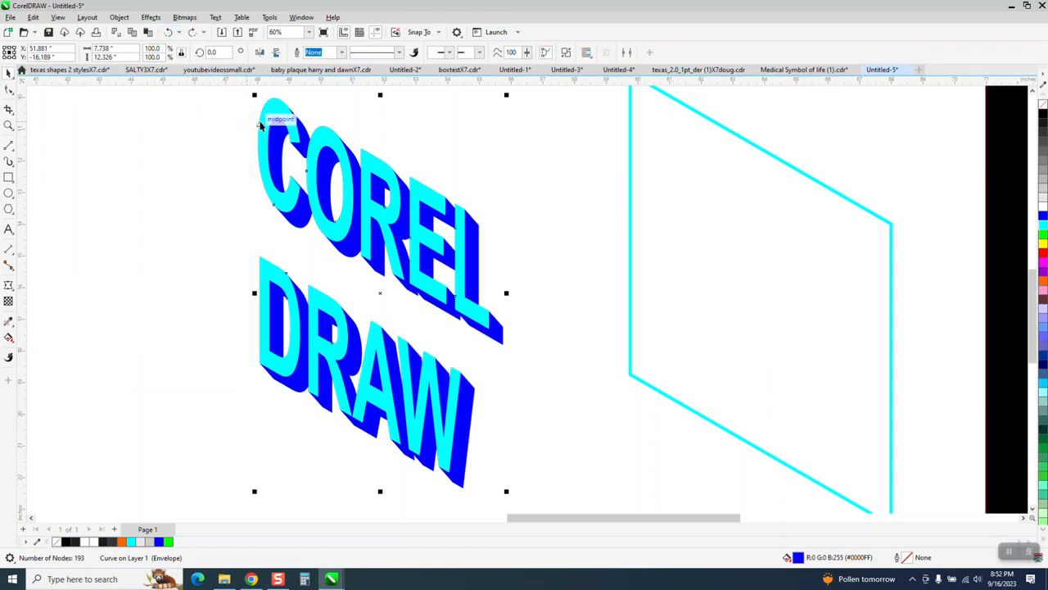
# Step: Try breaking the COREL DRAW shadow curve apart behind the cyan text, and undo the break
pyautogui.click(119, 17)
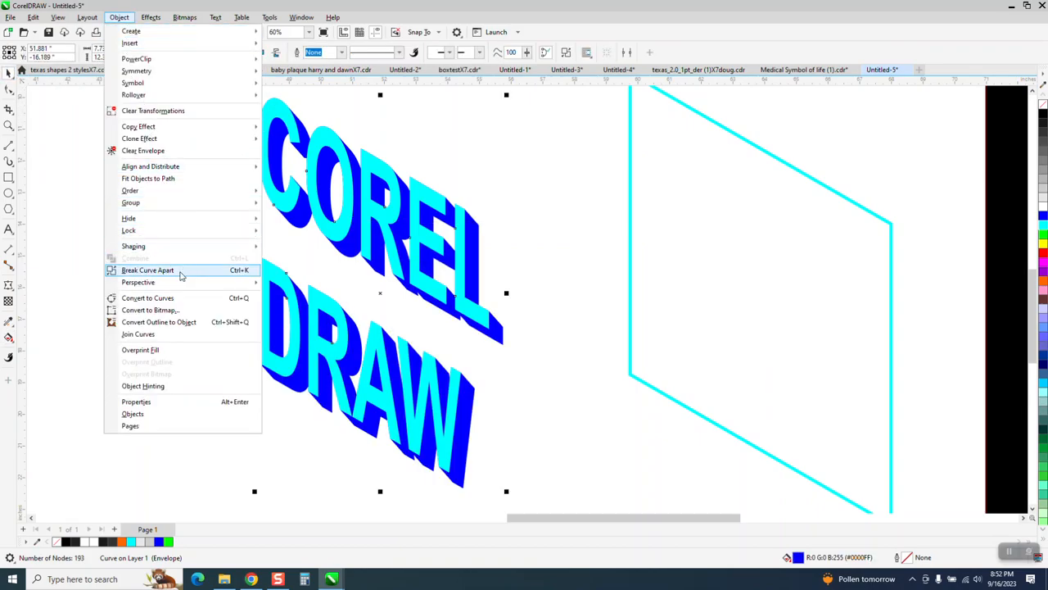
pyautogui.click(177, 272)
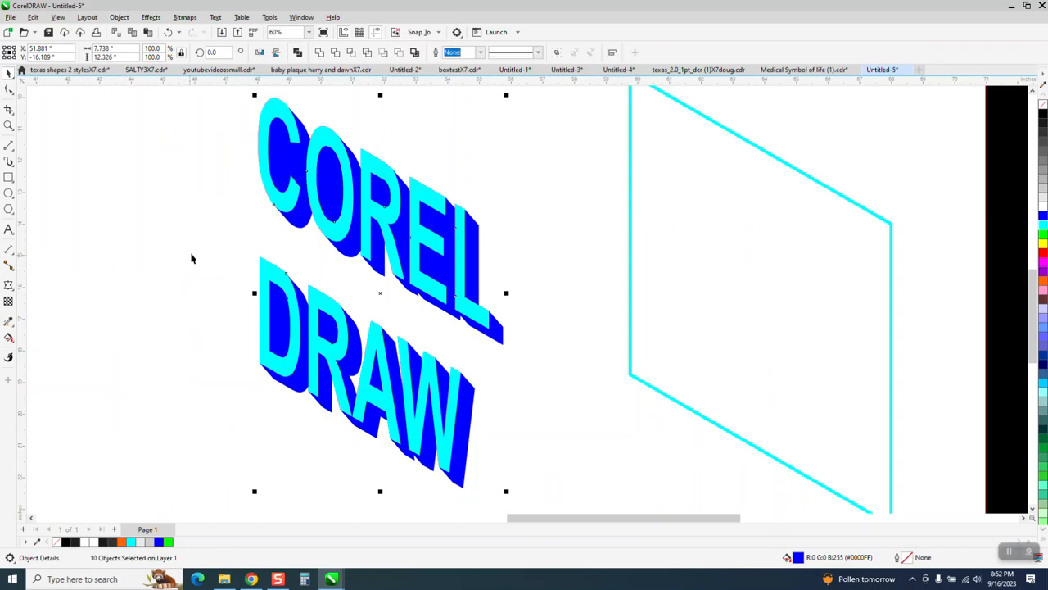
pyautogui.hotkey('ctrl', 'z')
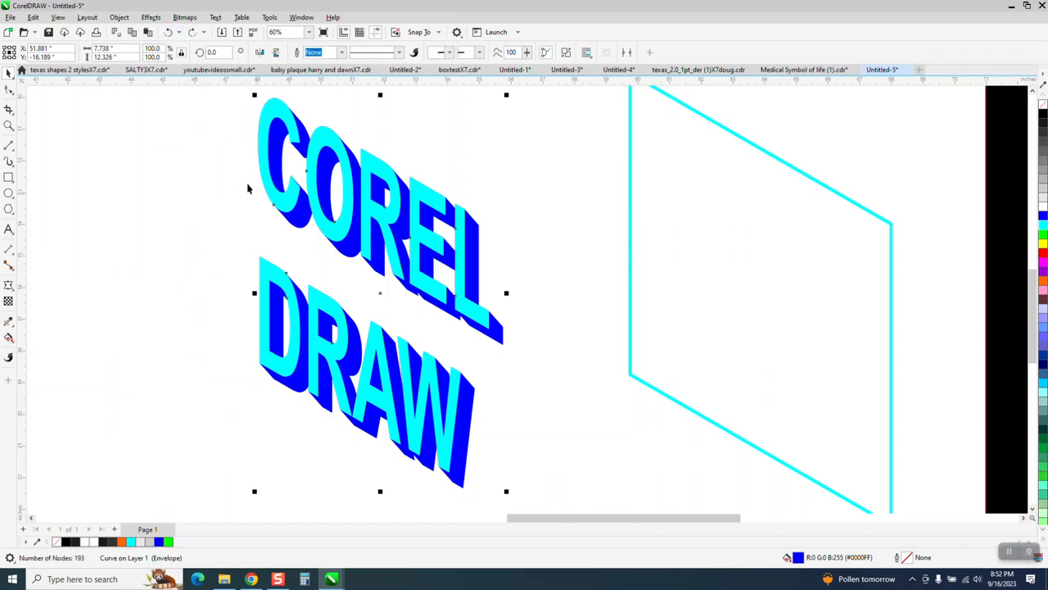
# Step: Move the blue COREL DRAW shadow 12 inches left, away from the cyan text, and break its curve apart
pyautogui.scroll(-2, 516, 286)
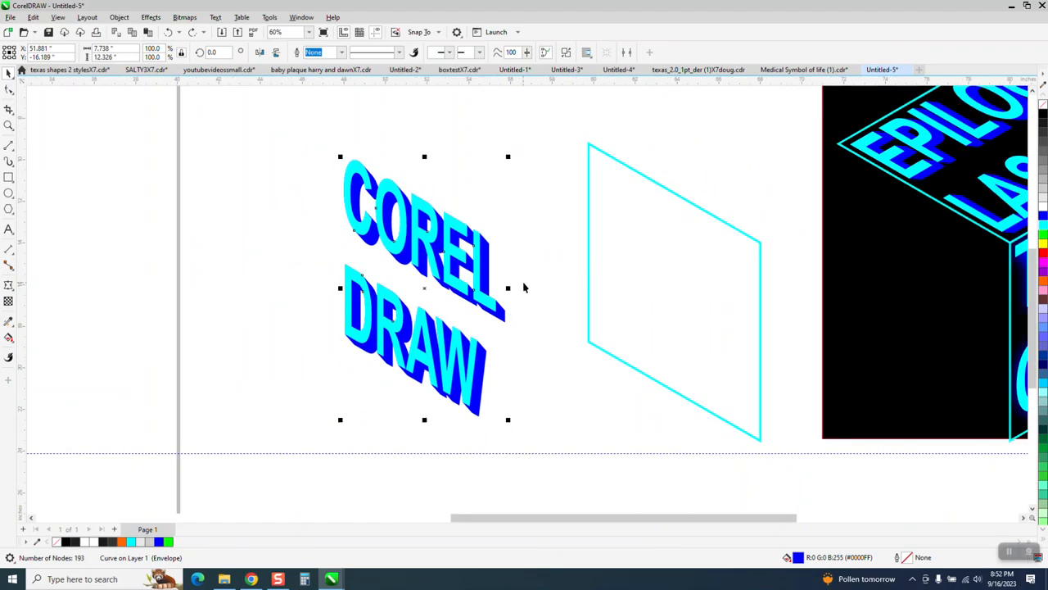
pyautogui.click(533, 317)
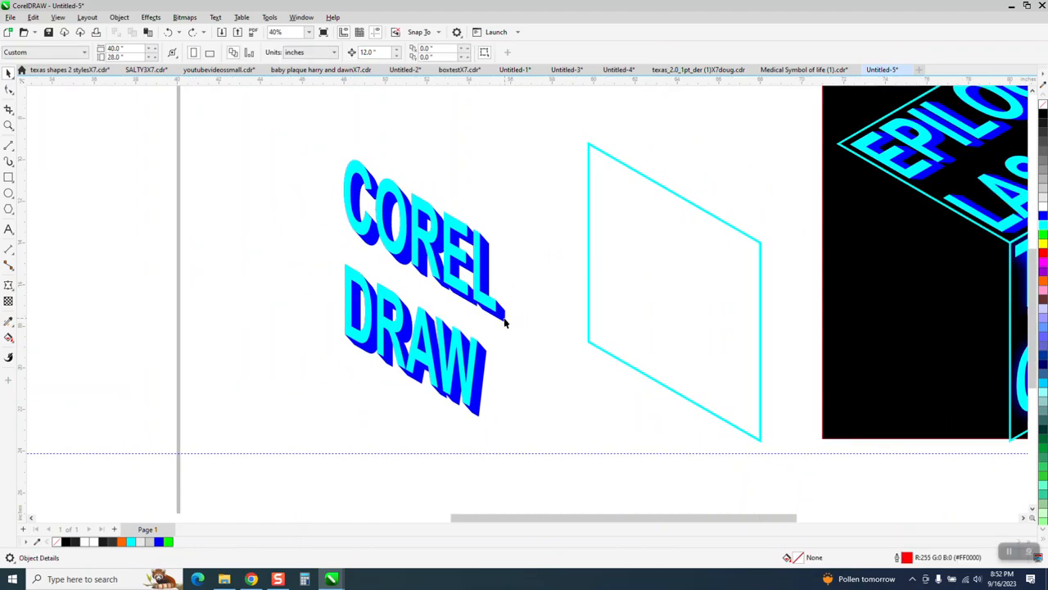
pyautogui.click(503, 315)
pyautogui.press('Left')
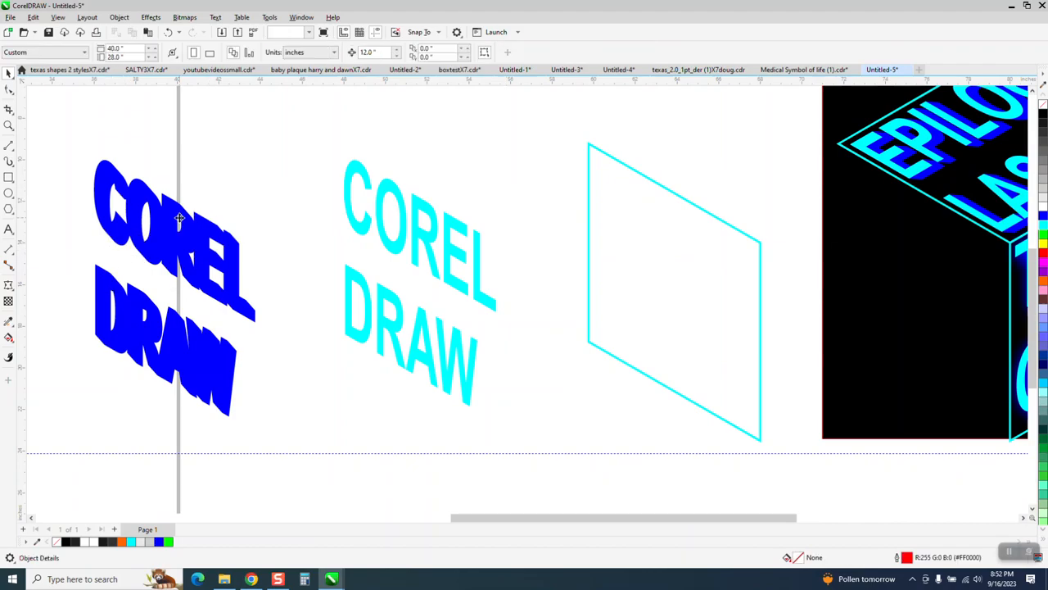
pyautogui.click(118, 18)
pyautogui.moveTo(156, 206)
pyautogui.click(157, 270)
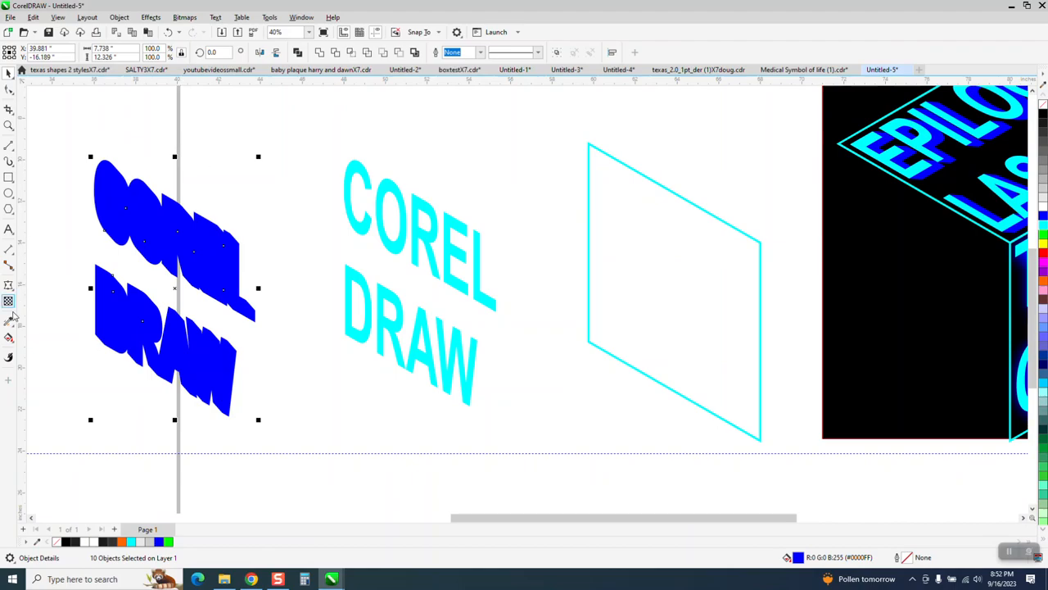
# Step: Try one vertical blue-to-white fountain fill on all the broken-apart shadow shapes together, and undo the fill
pyautogui.click(12, 329)
pyautogui.click(13, 342)
pyautogui.click(53, 337)
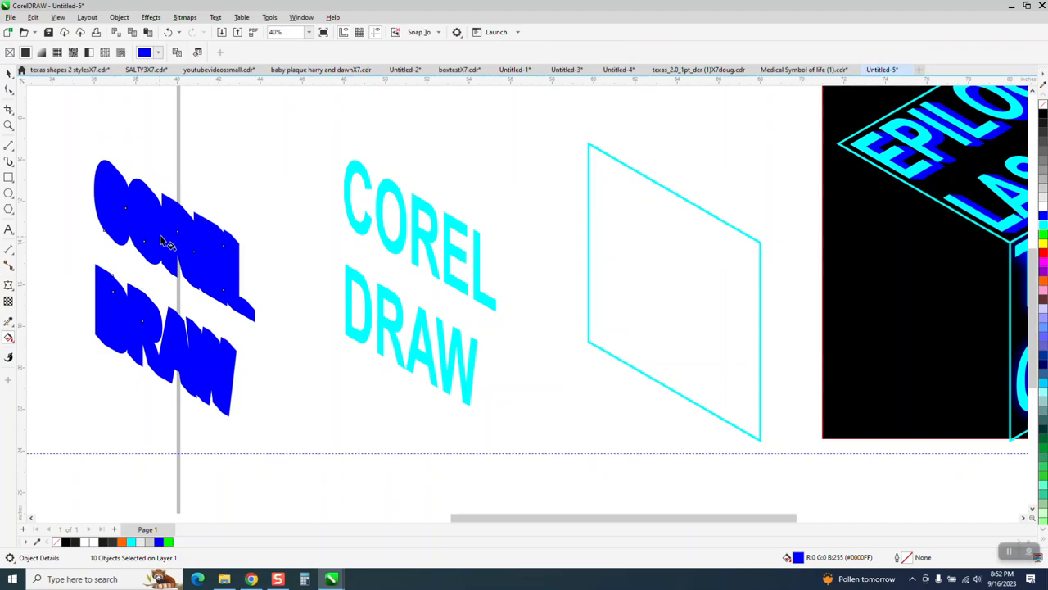
pyautogui.moveTo(171, 214); pyautogui.dragTo(173, 308)
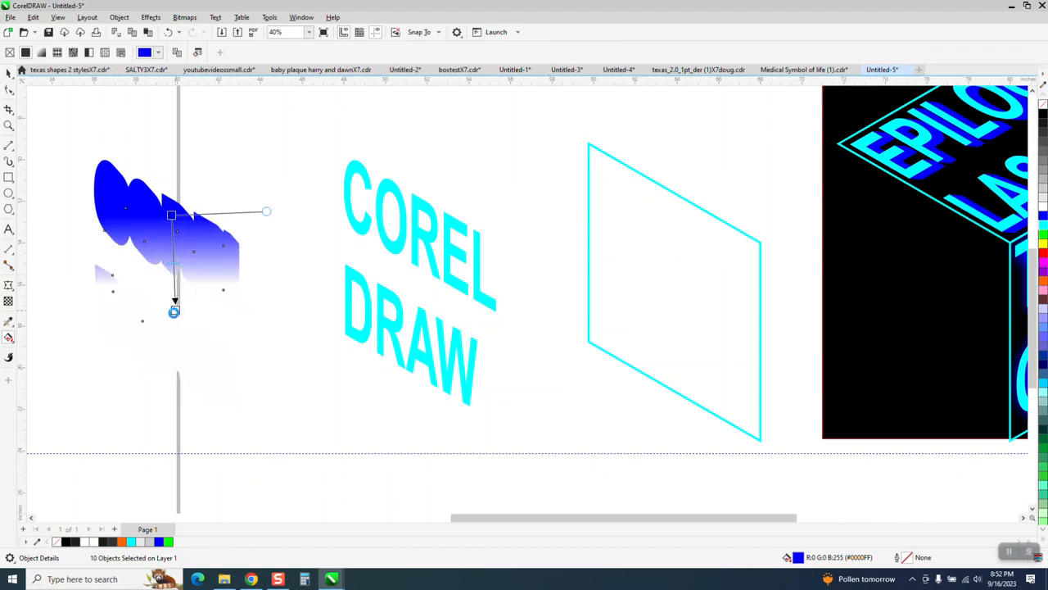
pyautogui.click(9, 74)
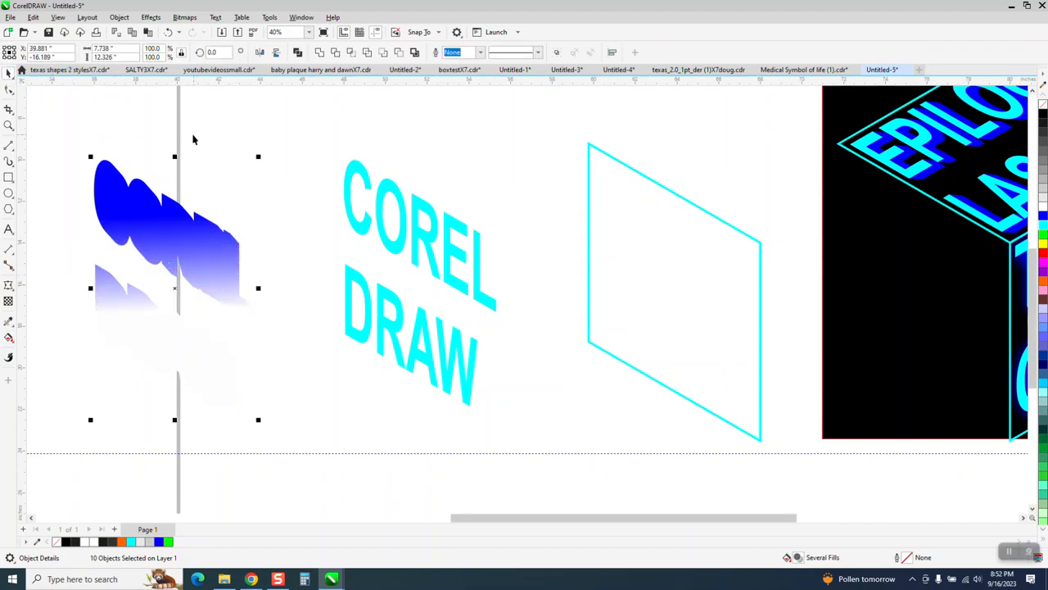
pyautogui.click(168, 32)
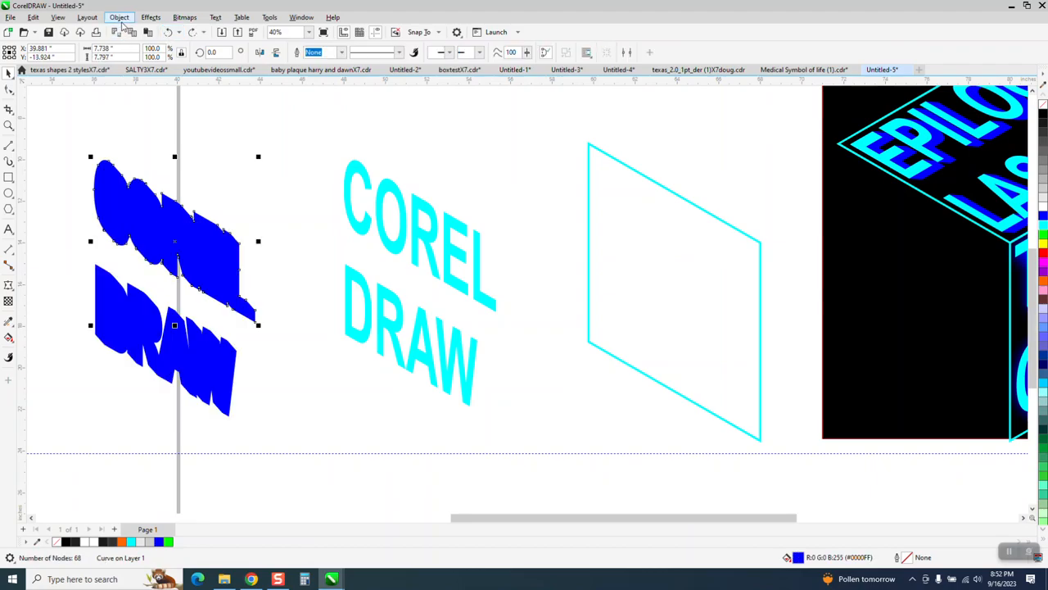
pyautogui.click(119, 17)
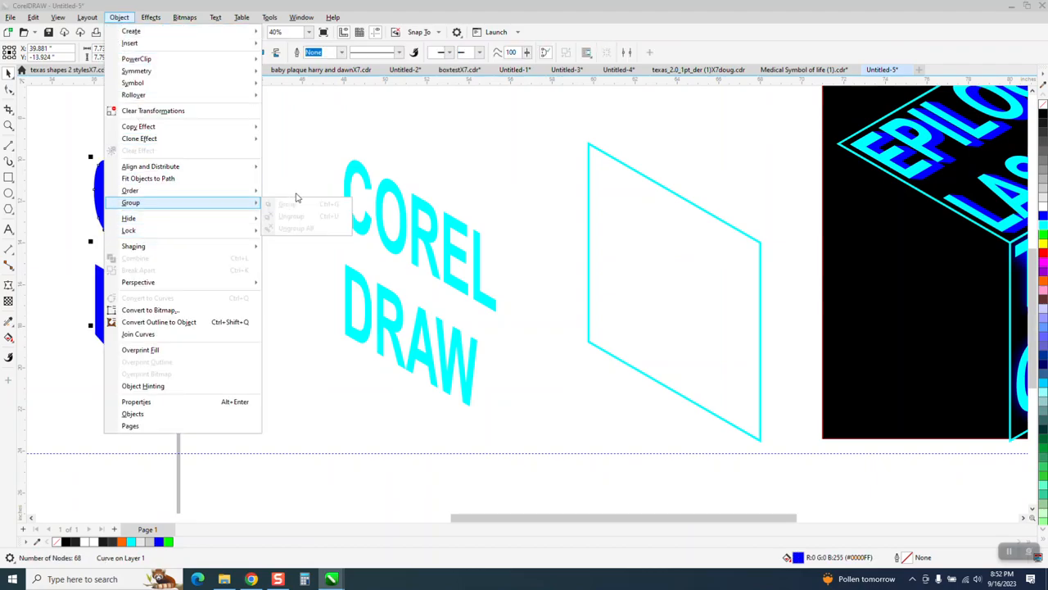
pyautogui.click(297, 195)
pyautogui.moveTo(67, 127); pyautogui.dragTo(322, 434)
pyautogui.click(119, 17)
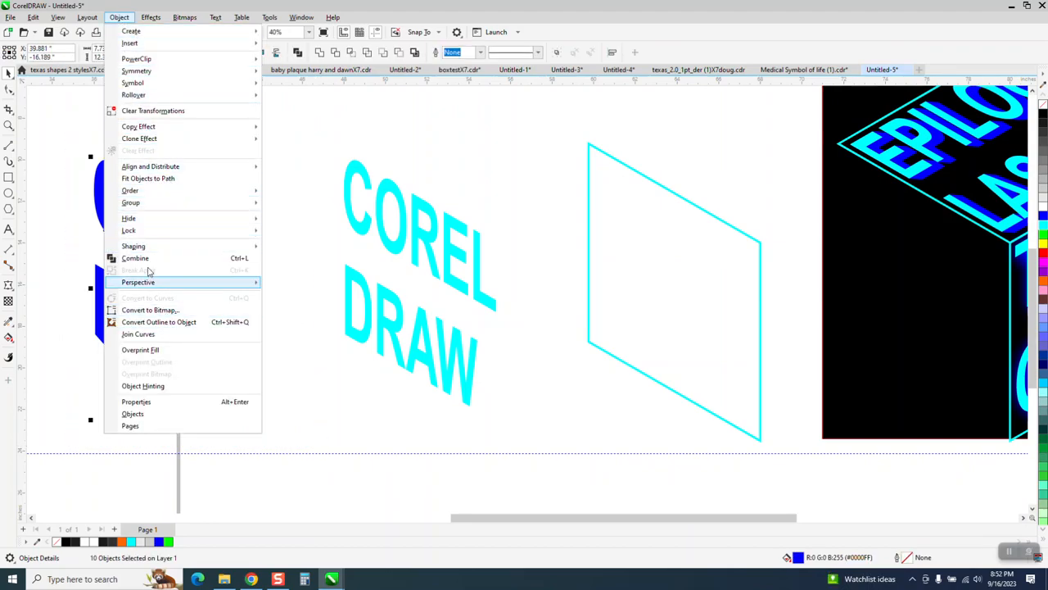
pyautogui.moveTo(151, 205)
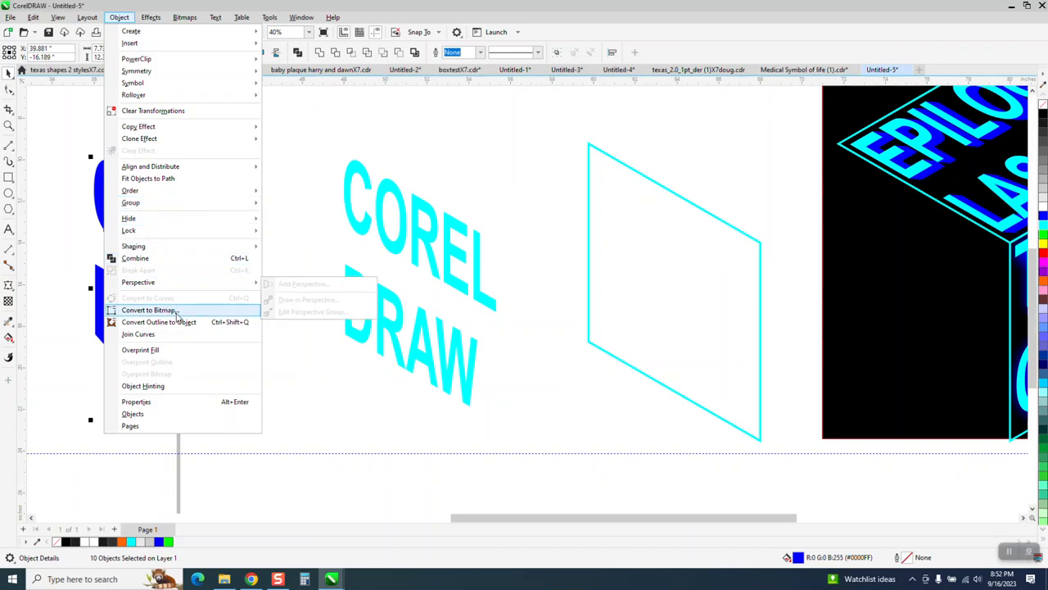
pyautogui.click(284, 191)
# Step: Try moving the COREL word's main shadow shape up by about 2.2 inches, and undo the move
pyautogui.click(184, 229)
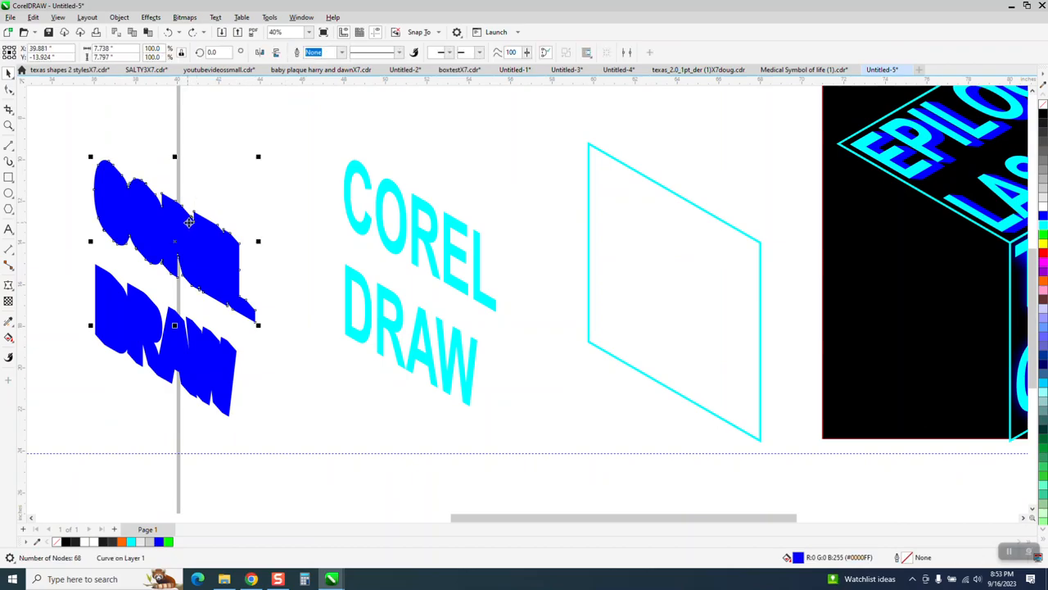
pyautogui.moveTo(178, 211); pyautogui.dragTo(177, 166)
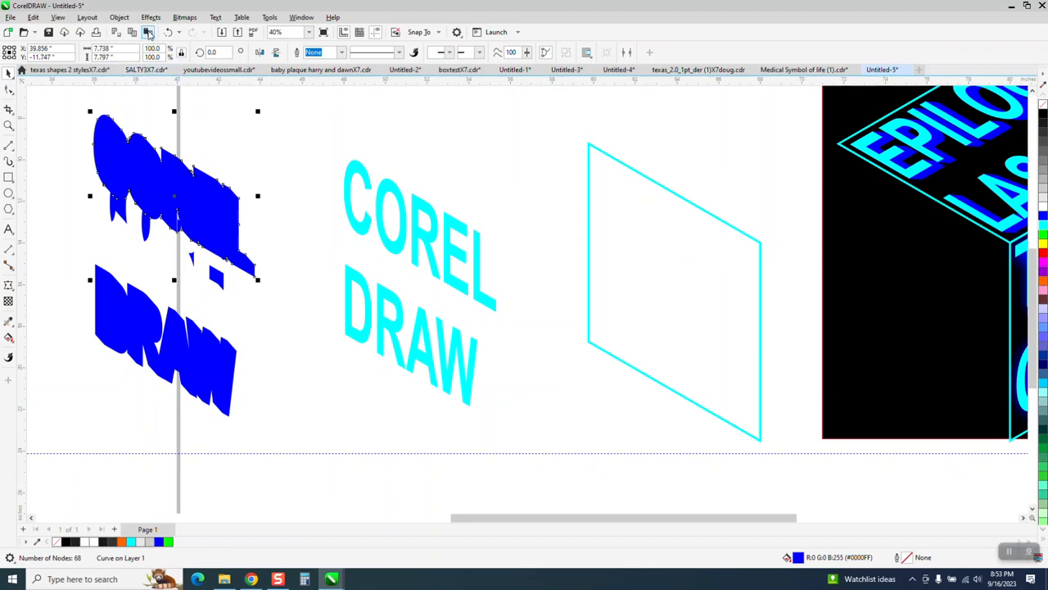
pyautogui.click(149, 32)
pyautogui.click(167, 32)
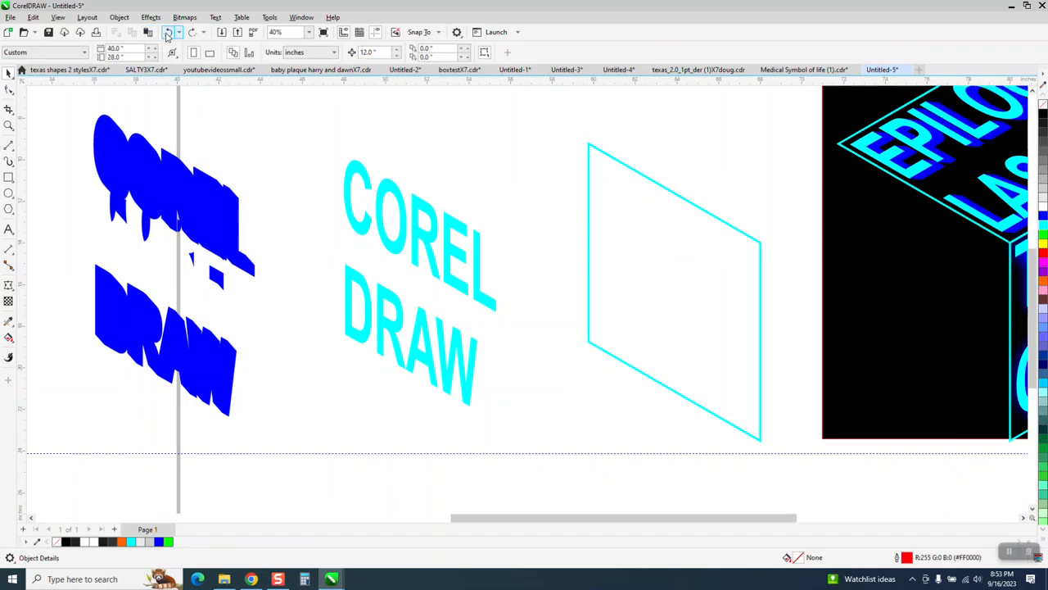
pyautogui.click(168, 33)
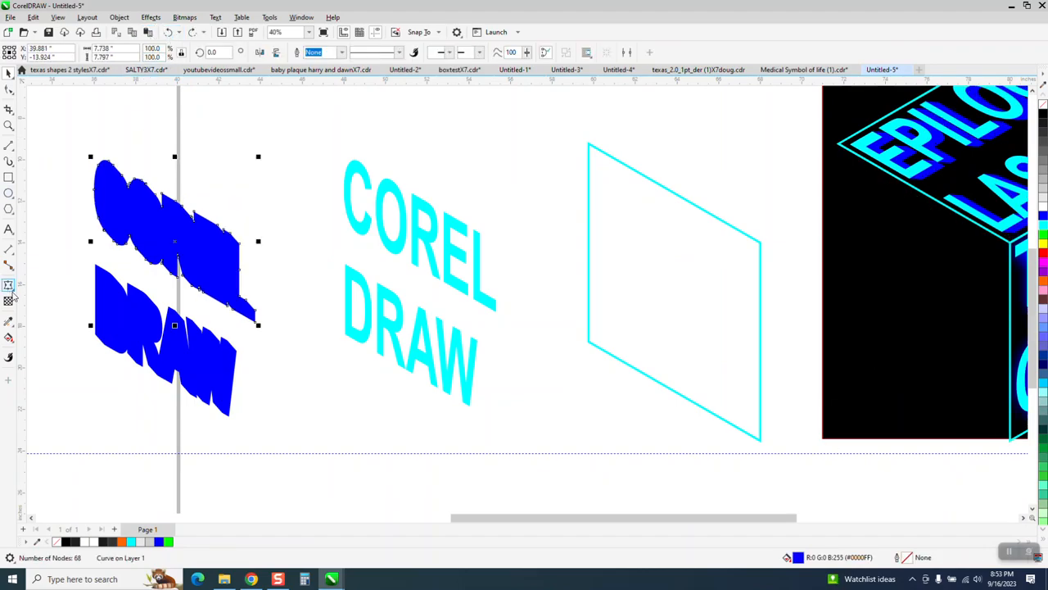
# Step: Apply separate vertical blue-to-white fountain fills to the main shadow shapes of the words COREL and DRAW
pyautogui.click(10, 339)
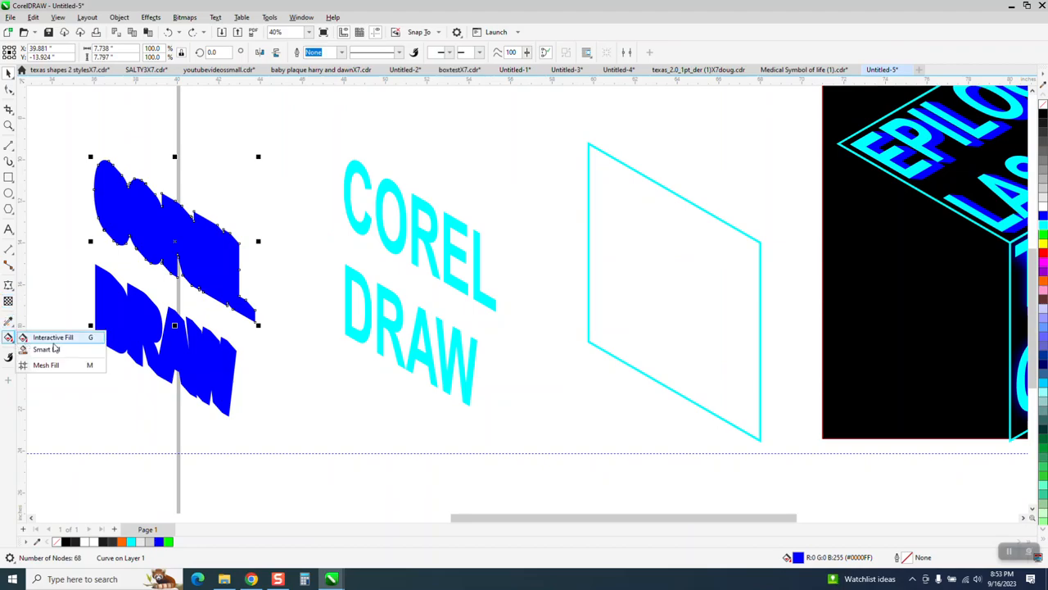
pyautogui.click(43, 339)
pyautogui.moveTo(177, 237)
pyautogui.mouseDown()
pyautogui.moveTo(162, 349)
pyautogui.moveTo(175, 388)
pyautogui.moveTo(160, 403)
pyautogui.moveTo(163, 388)
pyautogui.mouseUp()
pyautogui.click(192, 340)
pyautogui.press('space')
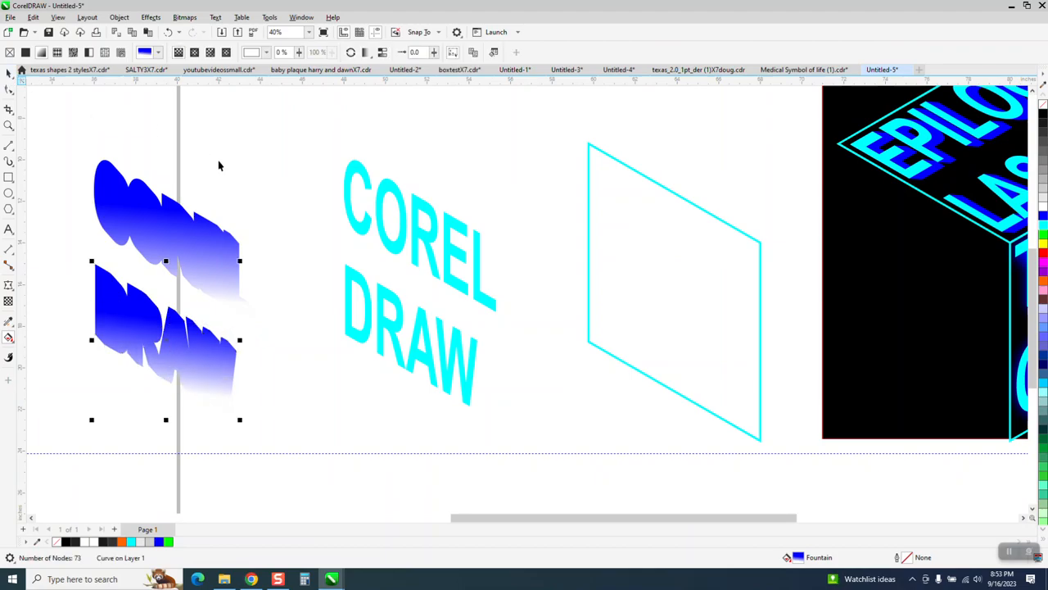
# Step: Move the gradient COREL and DRAW shadows and the cyan text right in 12-inch nudges until they sit together inside the cyan face outline
pyautogui.moveTo(39, 129)
pyautogui.mouseDown()
pyautogui.moveTo(156, 335)
pyautogui.moveTo(377, 448)
pyautogui.mouseUp()
pyautogui.press('Right')
pyautogui.moveTo(288, 169); pyautogui.dragTo(485, 370)
pyautogui.moveTo(274, 135); pyautogui.dragTo(551, 398)
pyautogui.press('Right')
pyautogui.click(473, 381)
pyautogui.press('Right')
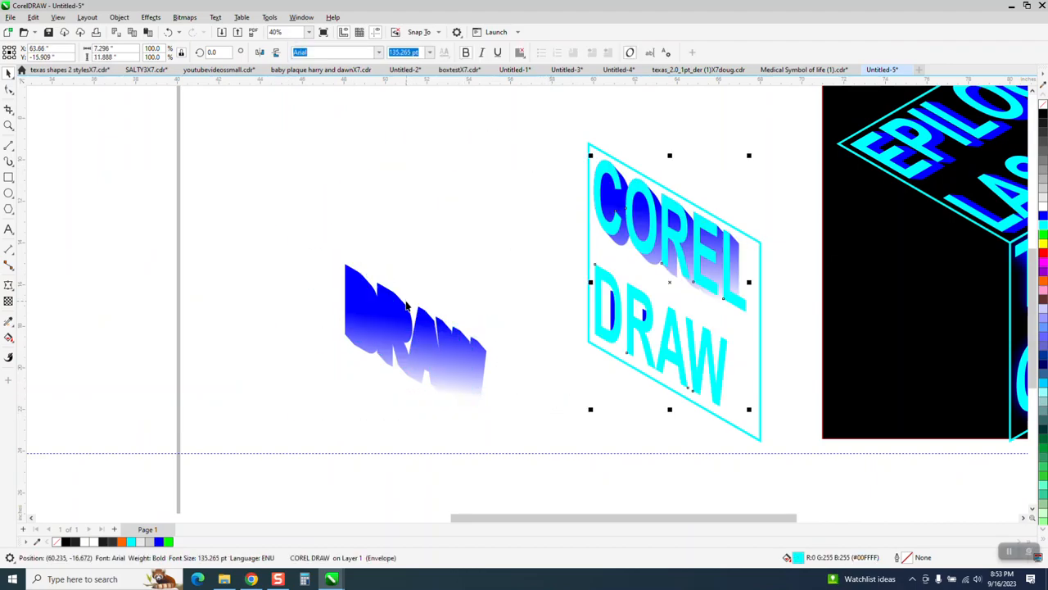
pyautogui.click(392, 308)
pyautogui.press('Right')
# Step: Move the assembled COREL DRAW face with its outline, text and shadows 12 inches right onto the black cube, and deselect it
pyautogui.moveTo(545, 140)
pyautogui.mouseDown()
pyautogui.moveTo(823, 421)
pyautogui.moveTo(824, 470)
pyautogui.mouseUp()
pyautogui.press('Right')
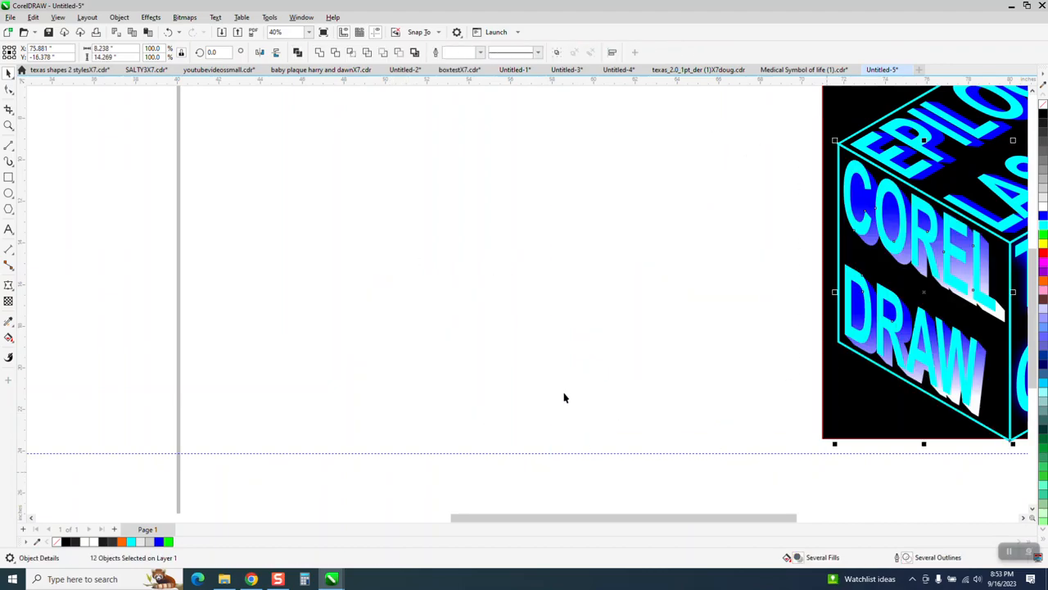
pyautogui.click(8, 125)
pyautogui.moveTo(780, 156); pyautogui.dragTo(1027, 442)
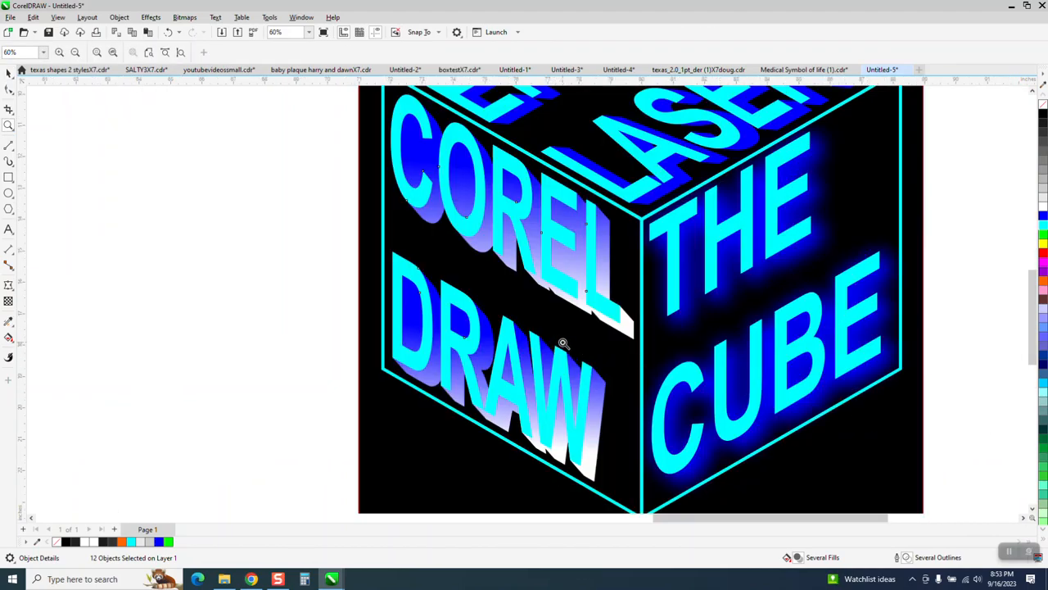
pyautogui.press('space')
pyautogui.click(205, 218)
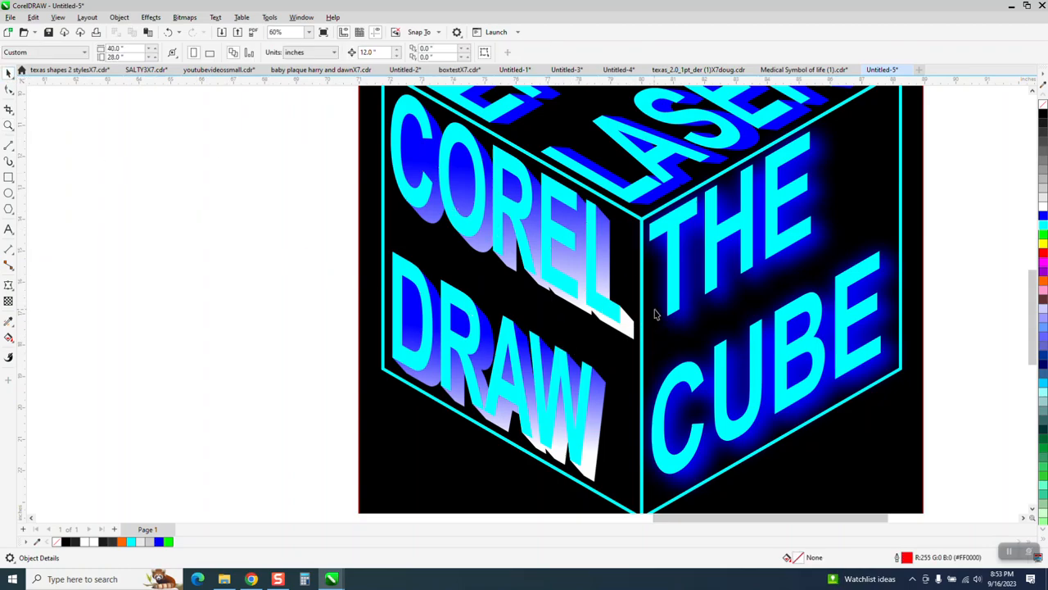
# Step: Move the COREL DRAW face's cyan outline and the COREL shadow 12 inches left, off the cube
pyautogui.click(633, 331)
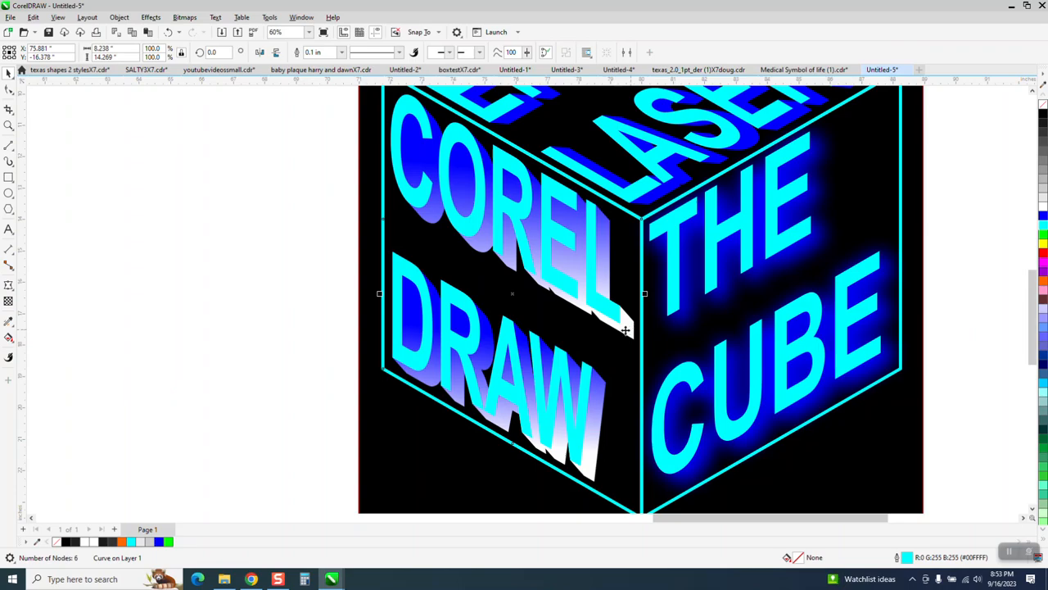
pyautogui.press('Left')
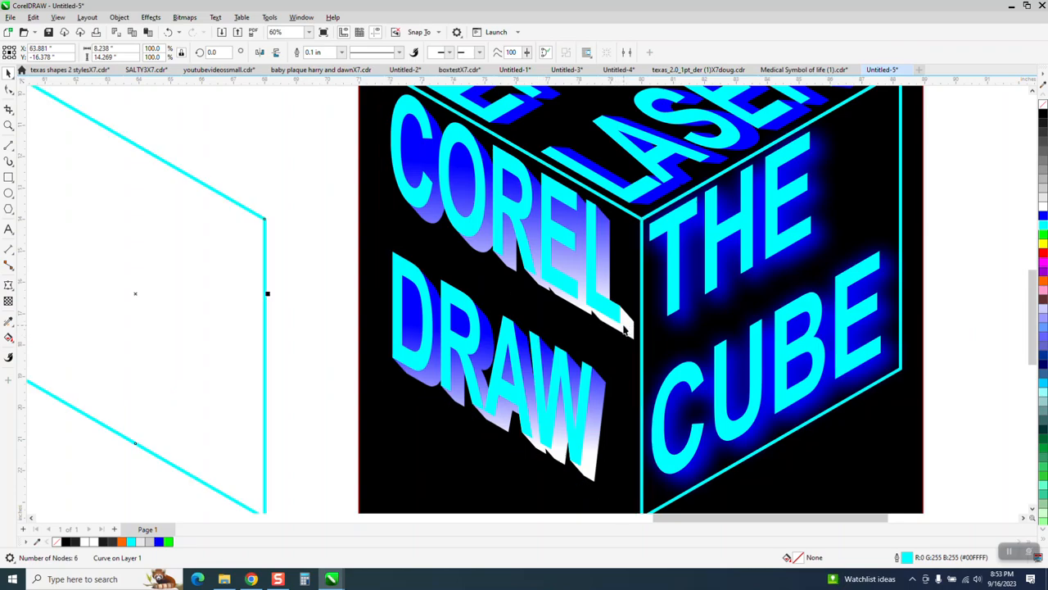
pyautogui.click(620, 330)
pyautogui.press('Left')
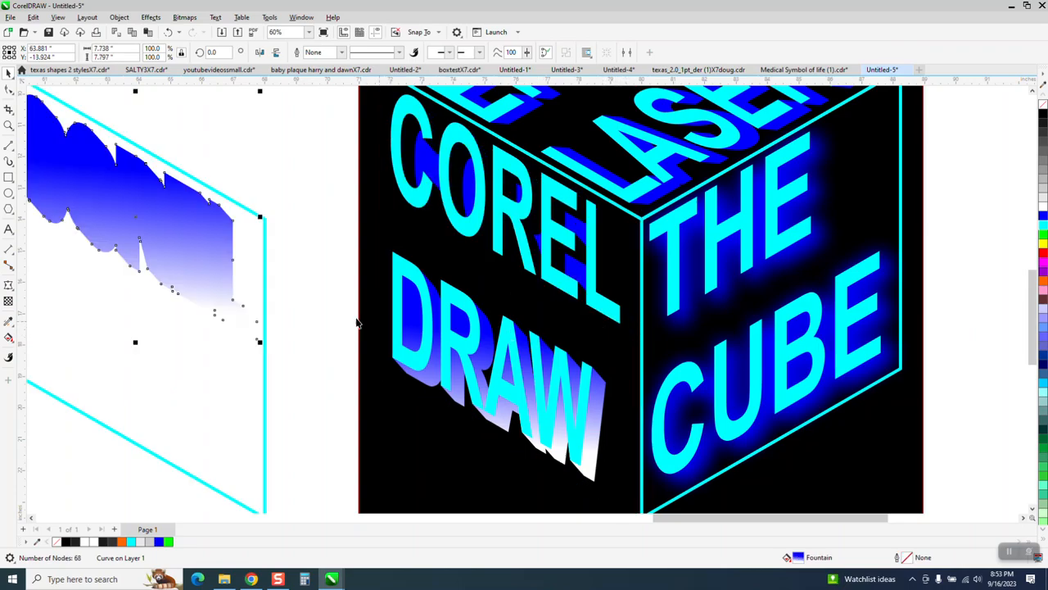
# Step: Try a gray end colour on the COREL shadow's blue-to-white fountain fill, and set the end colour to black
pyautogui.click(8, 337)
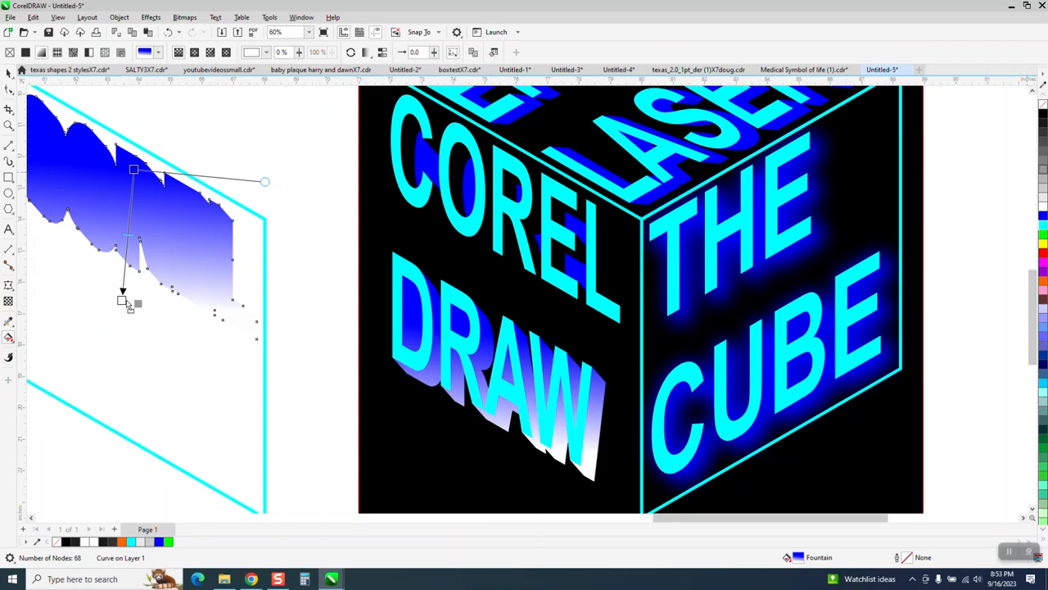
pyautogui.moveTo(129, 306); pyautogui.dragTo(123, 300)
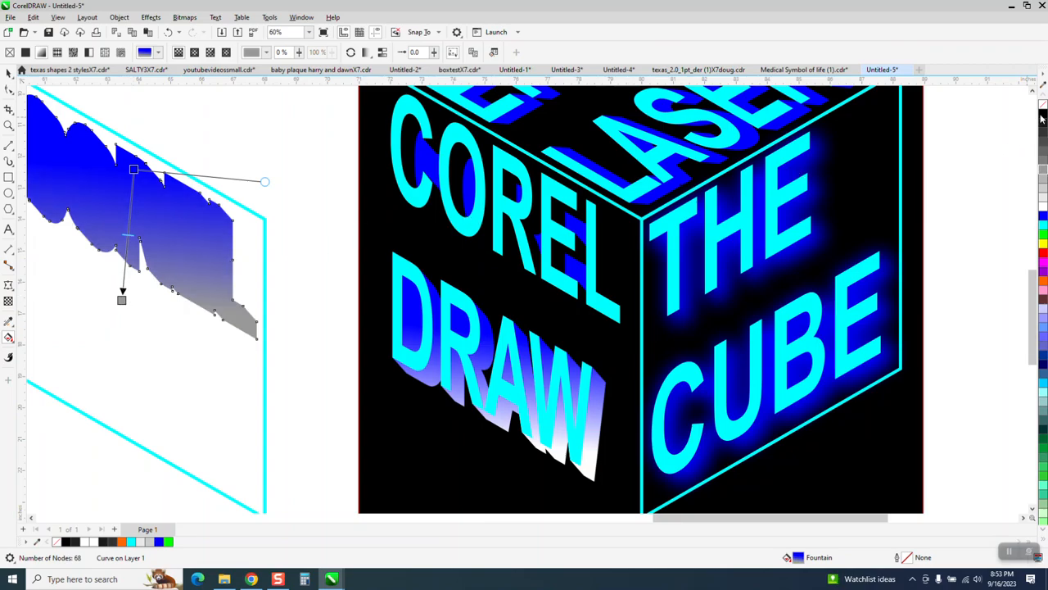
pyautogui.moveTo(1038, 121); pyautogui.dragTo(123, 300)
pyautogui.click(167, 32)
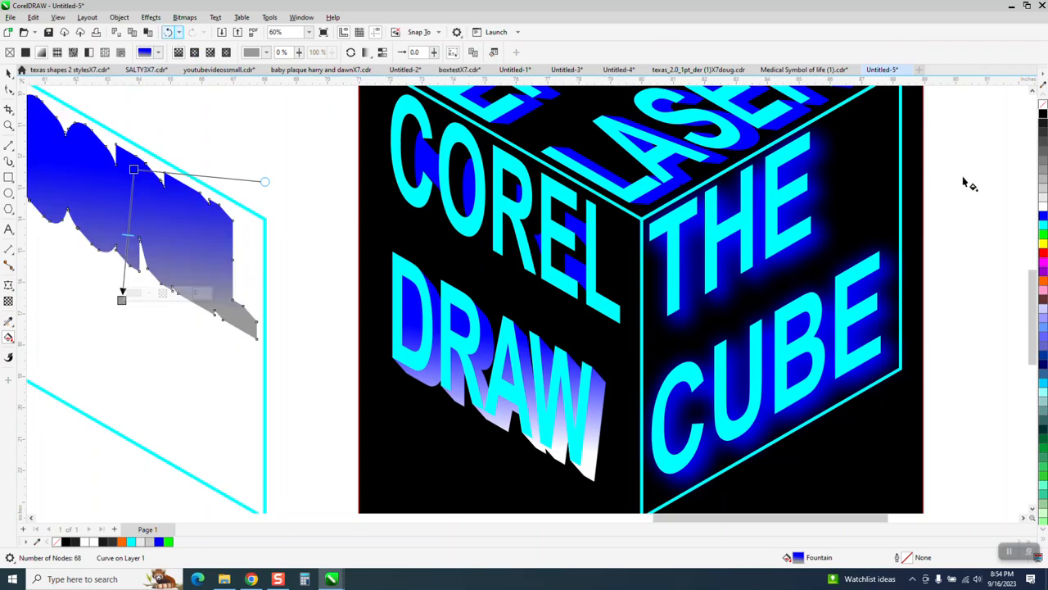
pyautogui.moveTo(1044, 119); pyautogui.dragTo(120, 299)
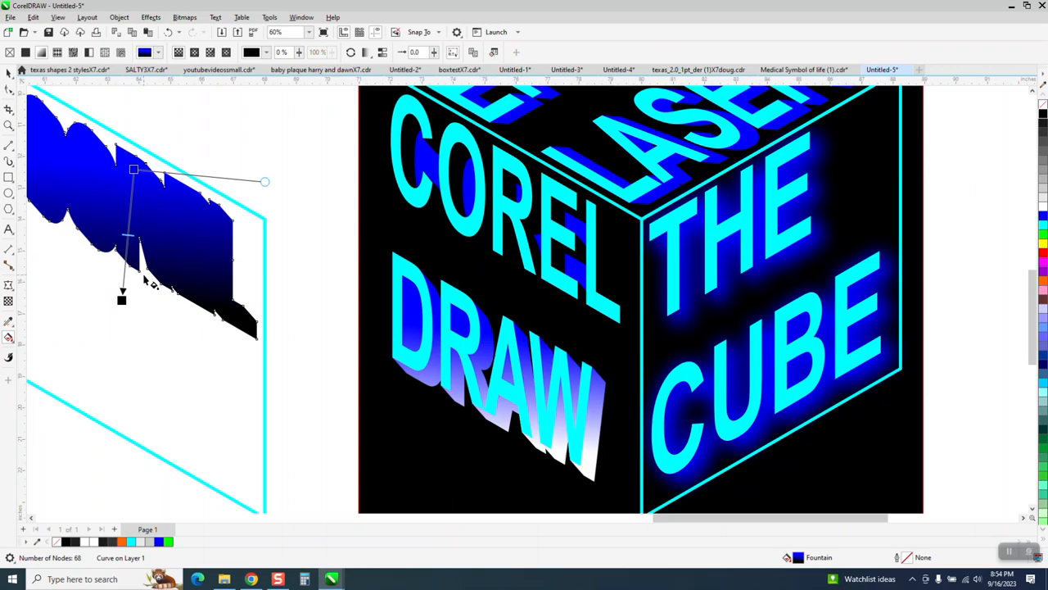
# Step: Undo an accidental removal of the COREL shadow's fill, and move the shadow 12 inches right, back behind its cyan text
pyautogui.click(9, 52)
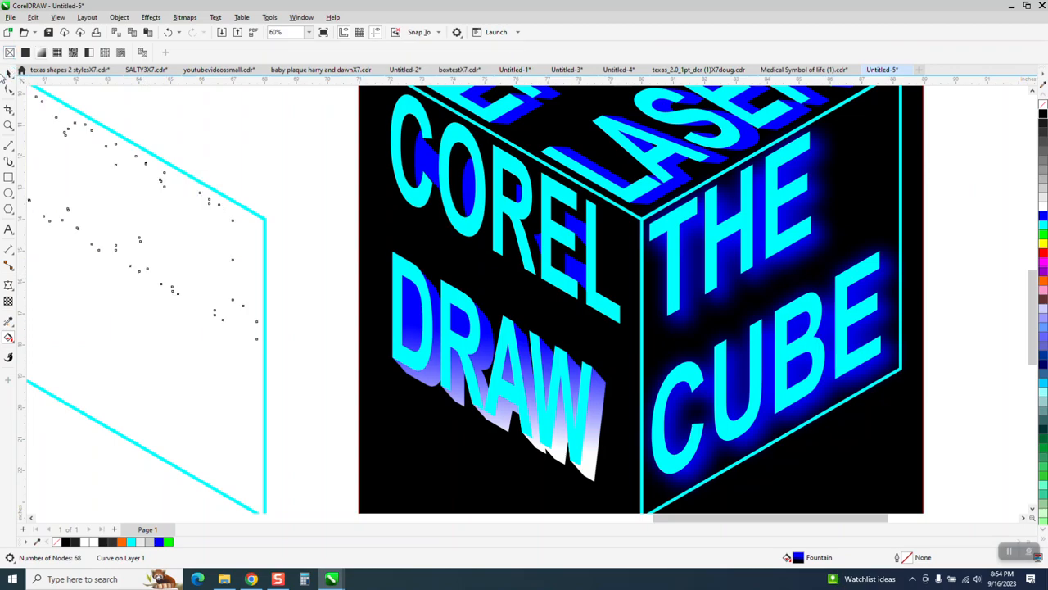
pyautogui.click(9, 72)
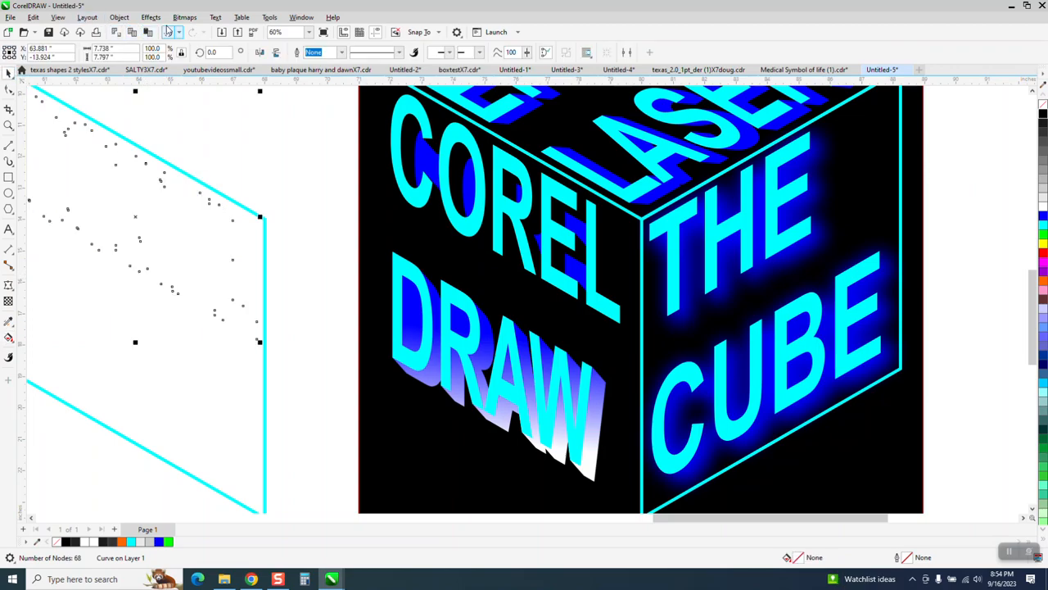
pyautogui.click(172, 33)
pyautogui.click(172, 32)
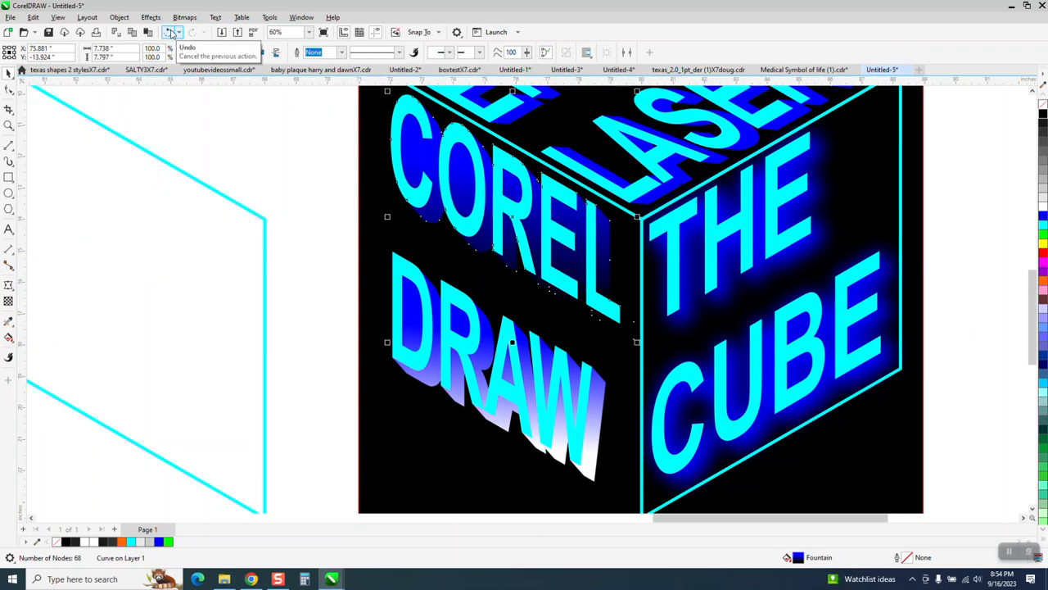
# Step: Move the cyan face outline 12 inches right, back onto the cube, and inspect the COREL shadow against the black background
pyautogui.click(266, 253)
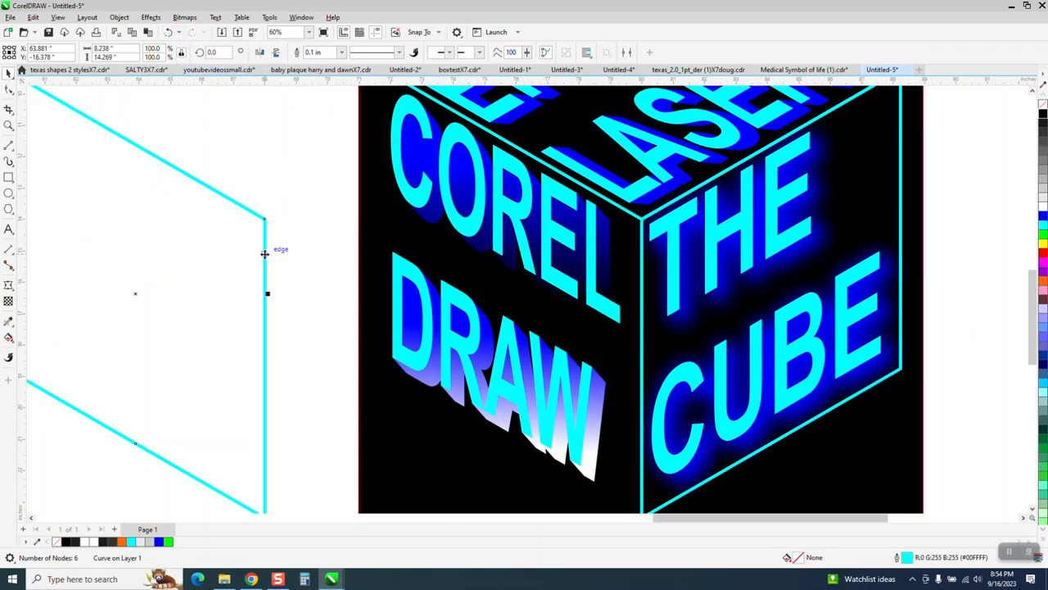
pyautogui.press('Right')
pyautogui.click(9, 126)
pyautogui.moveTo(378, 126); pyautogui.dragTo(712, 376)
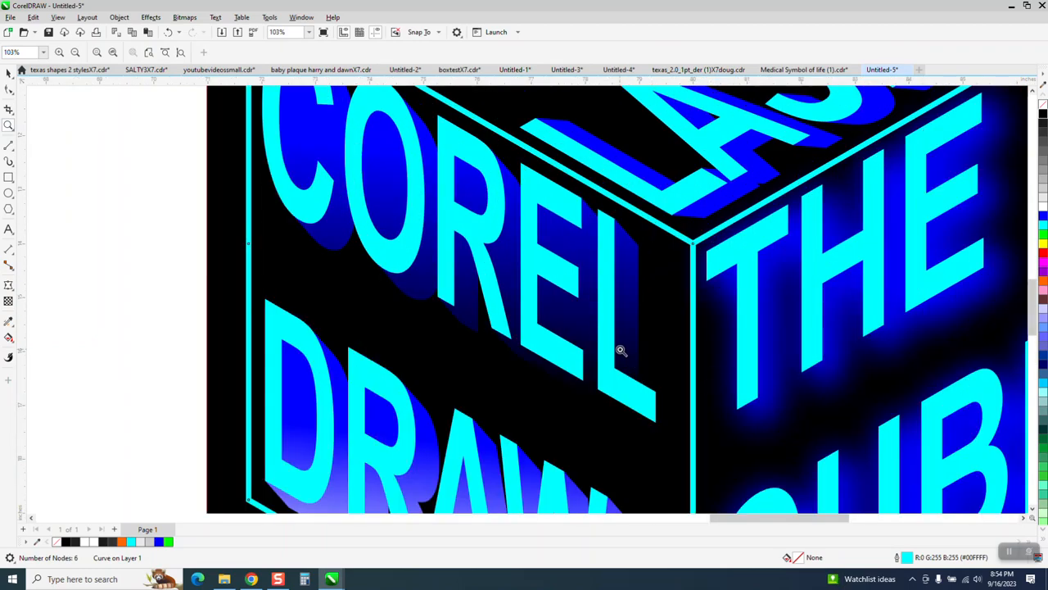
pyautogui.scroll(-3, 477, 335)
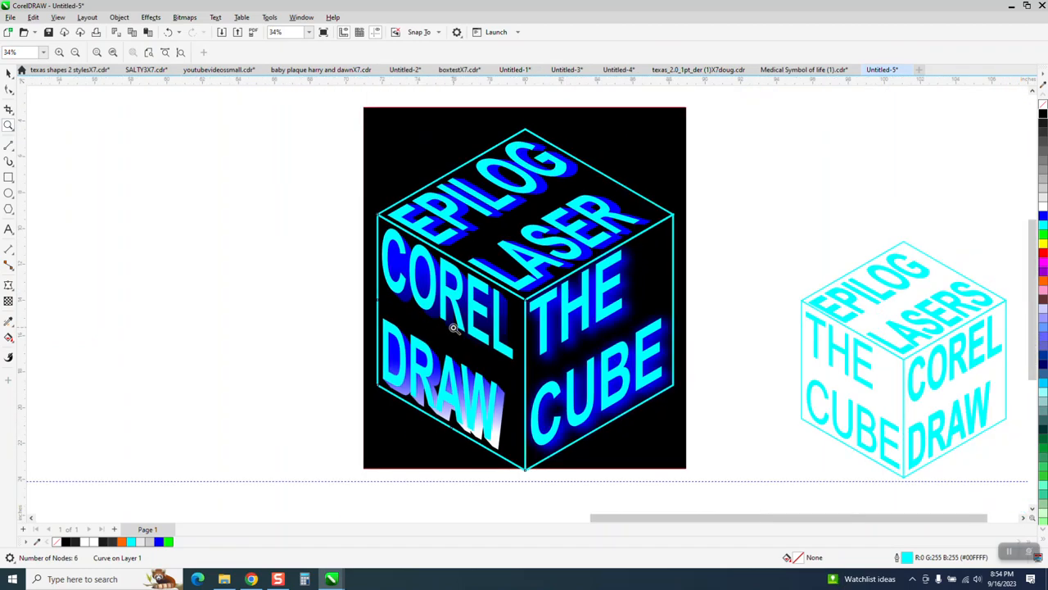